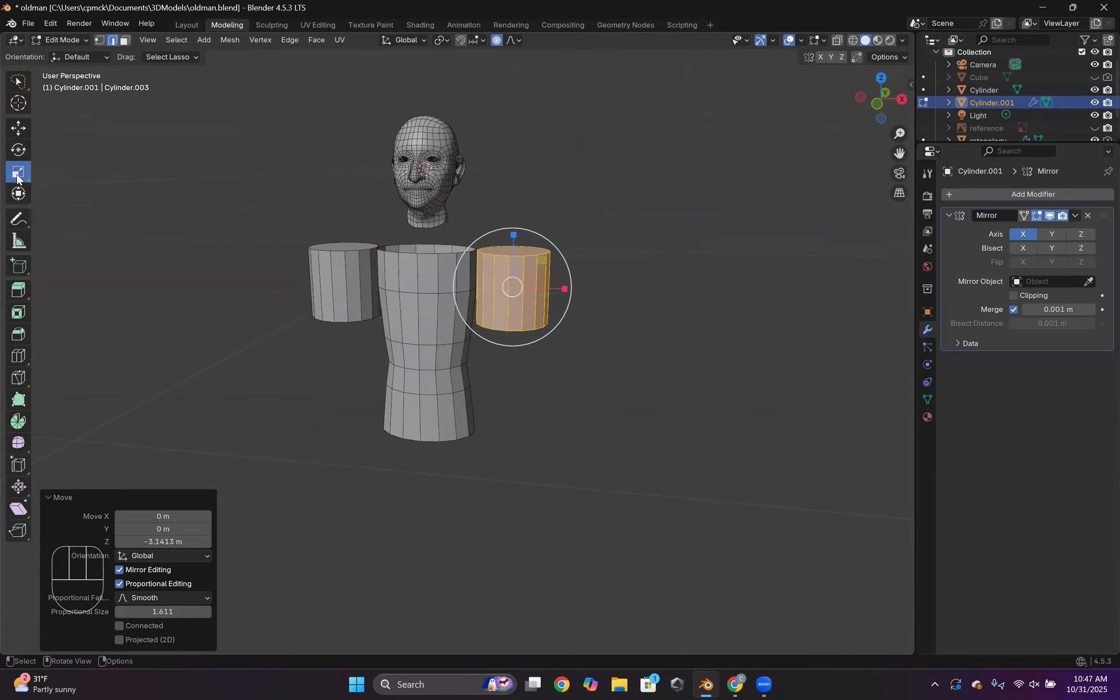
- Stretch the mirrored arm cylinder along Z by a factor of about 3.15
drag(514, 237, 510, 192)
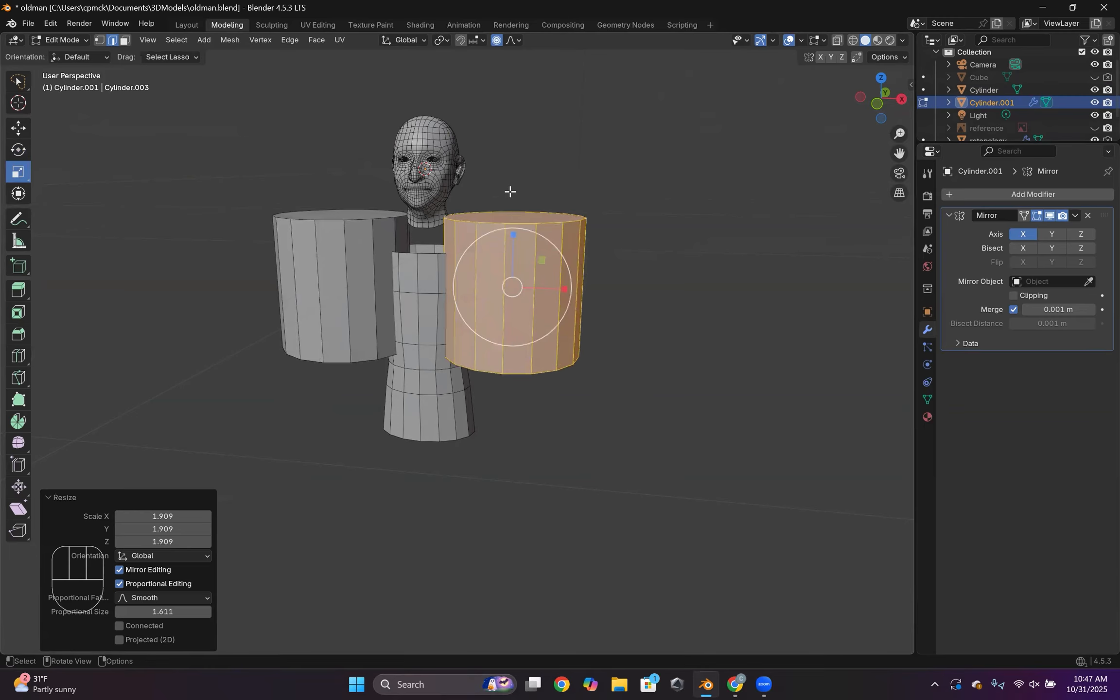
key(ctrl+z)
drag(513, 235, 504, 131)
middle_drag(504, 131, 620, 55)
scroll(523, 268, up, 2)
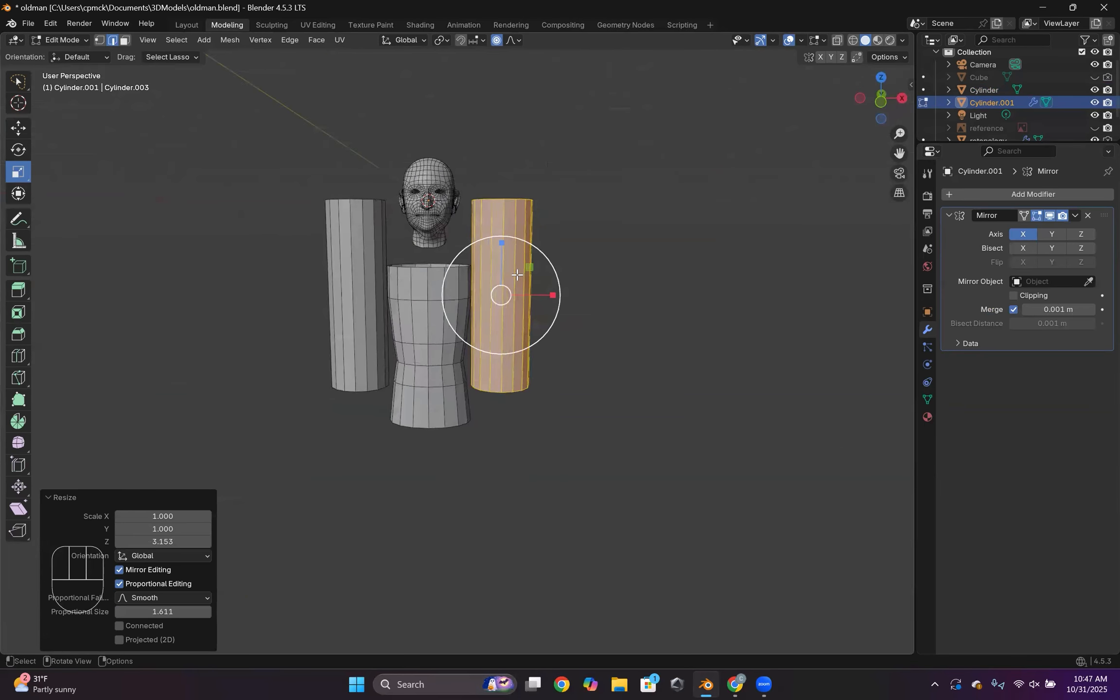
scroll(517, 287, up, 2)
scroll(551, 350, down, 4)
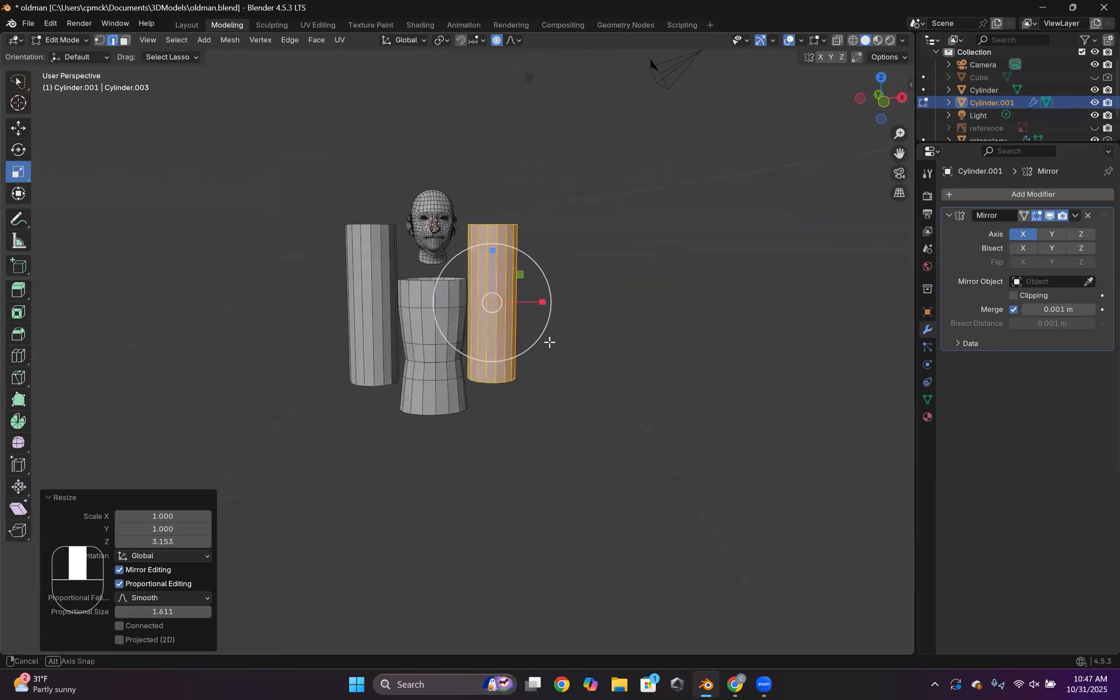
scroll(569, 365, up, 3)
- Scale the arm cylinder down uniformly until it is less than half as wide as the torso
key(s)
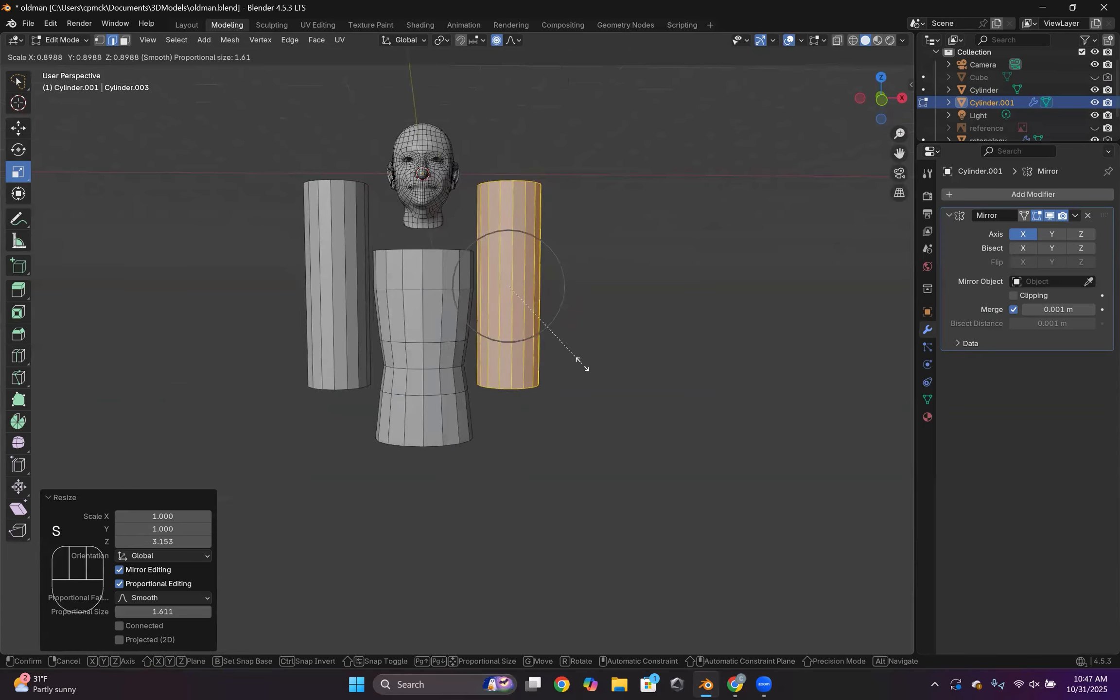
click(496, 327)
middle_drag(515, 285, 534, 264)
key(s)
click(547, 263)
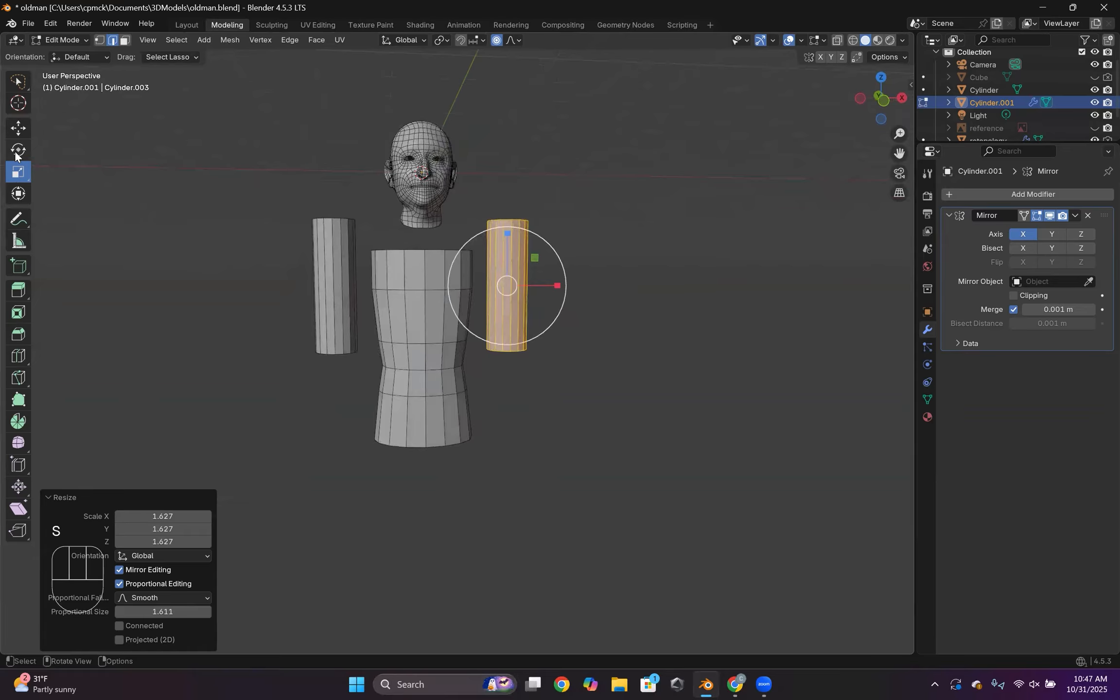
- Rotate the arm cylinder by 90° about the Y axis so it extends sideways
drag(528, 238, 452, 265)
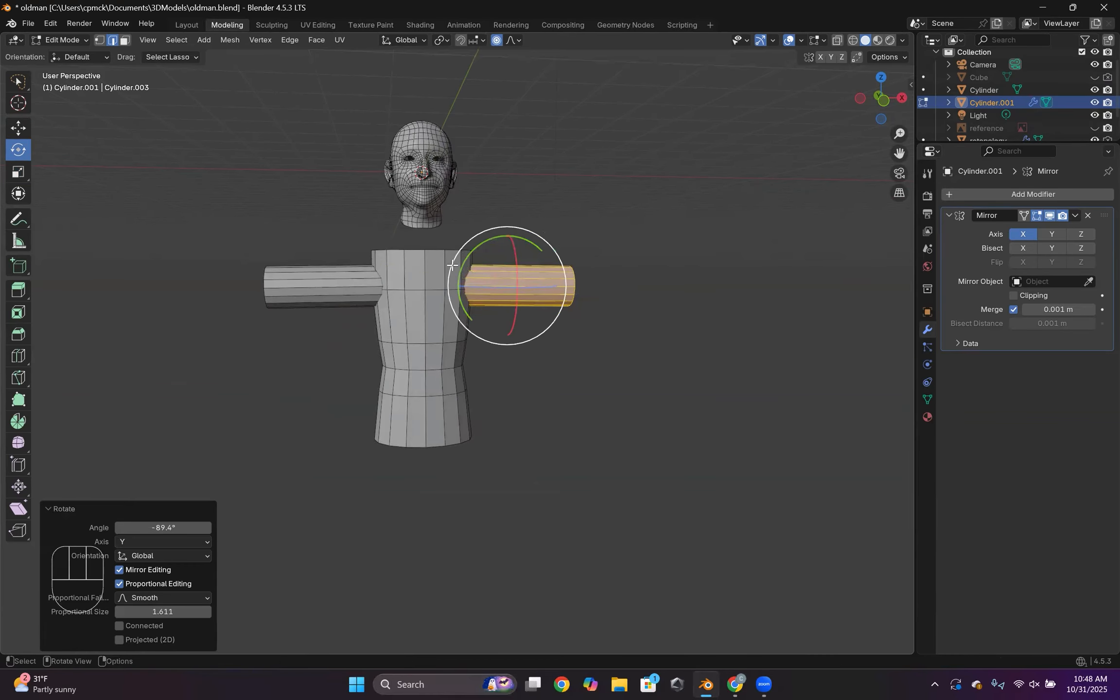
click(184, 528)
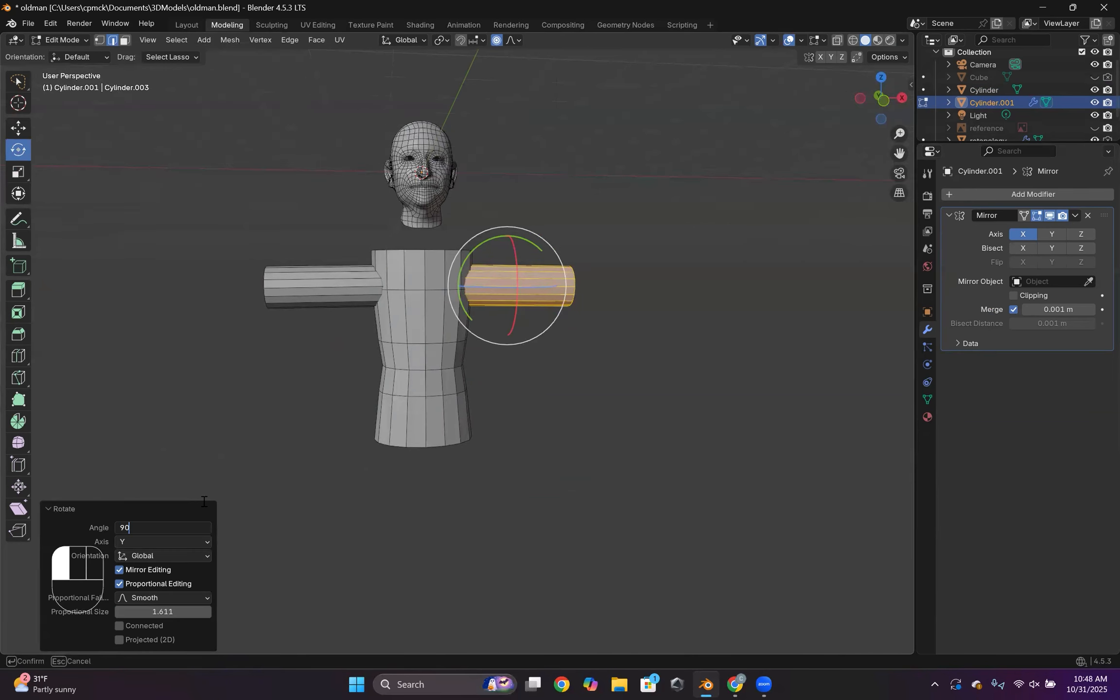
key(Return)
middle_drag(234, 272, 260, 252)
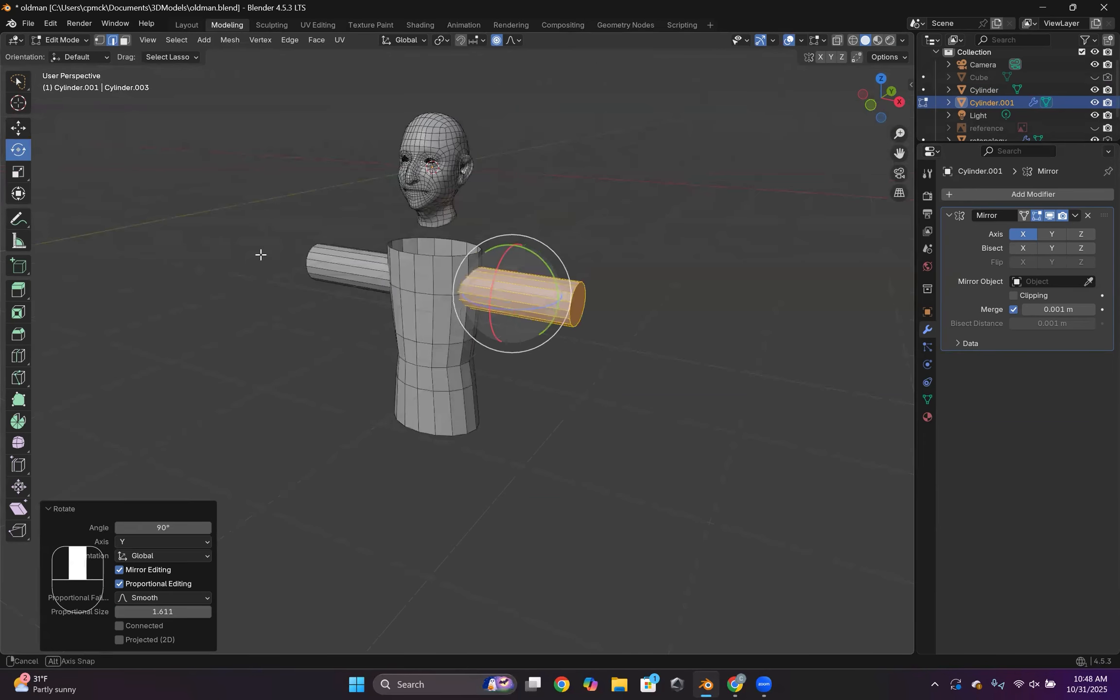
- Move the arm cylinder up to shoulder height and outward by about 1.18 m along X
click(19, 128)
drag(510, 246, 515, 196)
drag(558, 249, 590, 251)
middle_drag(591, 250, 573, 342)
middle_drag(602, 282, 367, 231)
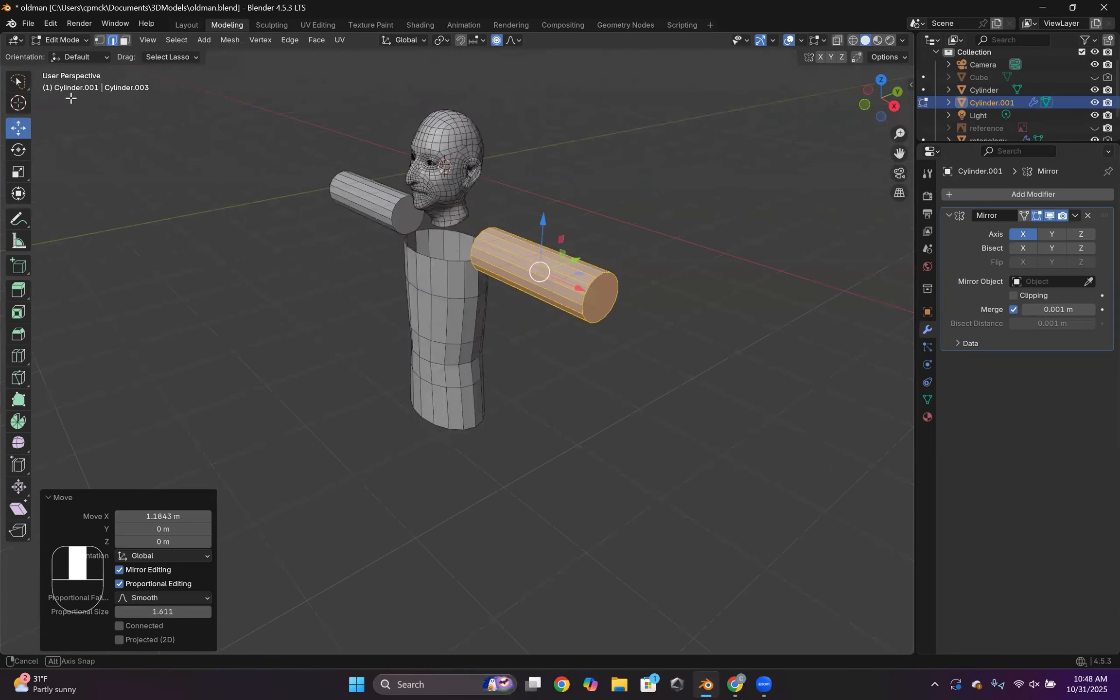
- Delete the end cap faces on both ends of the arm cylinder, working in face select mode
click(73, 40)
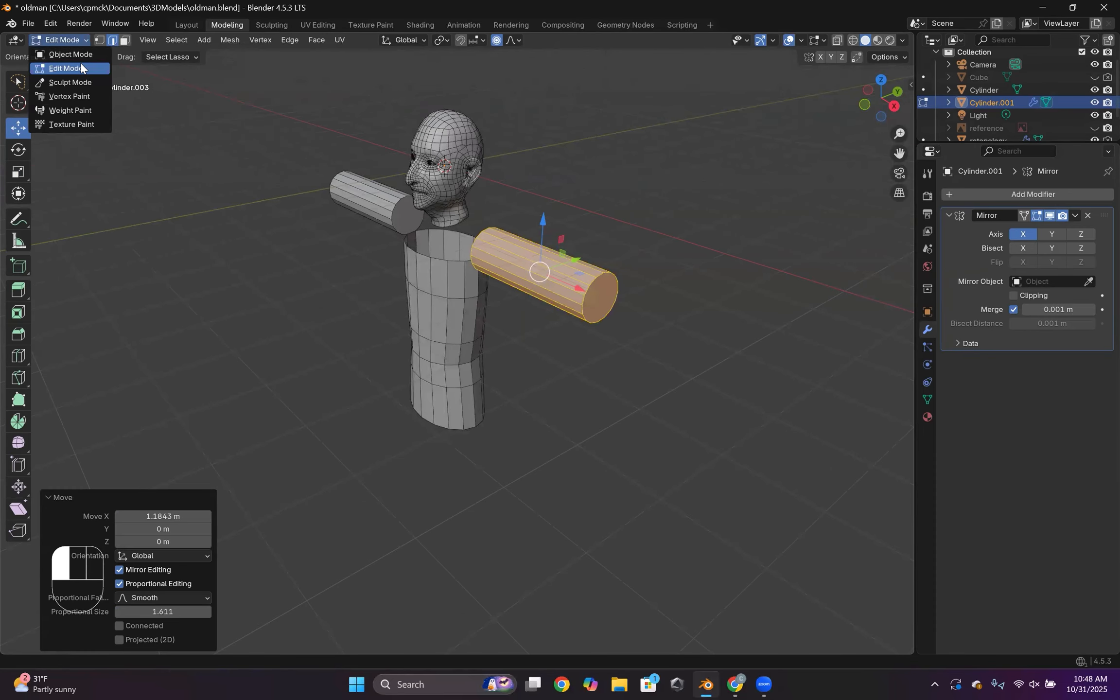
click(125, 40)
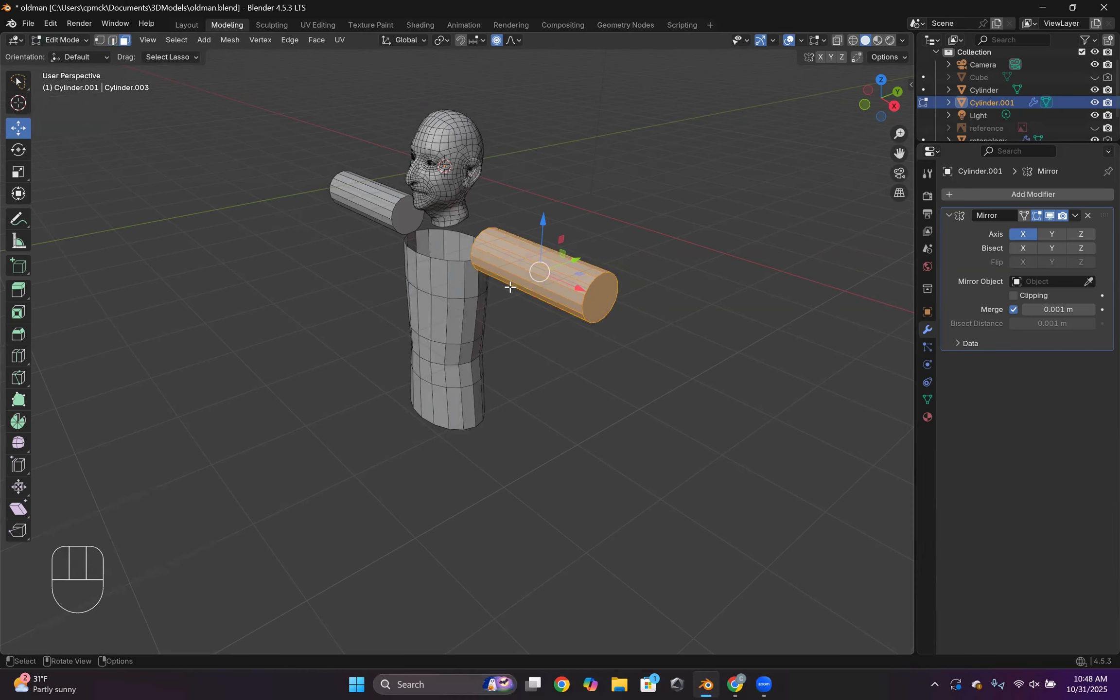
click(598, 291)
middle_drag(598, 291, 724, 286)
middle_drag(526, 319, 431, 310)
shift+click(522, 304)
key(x)
click(436, 314)
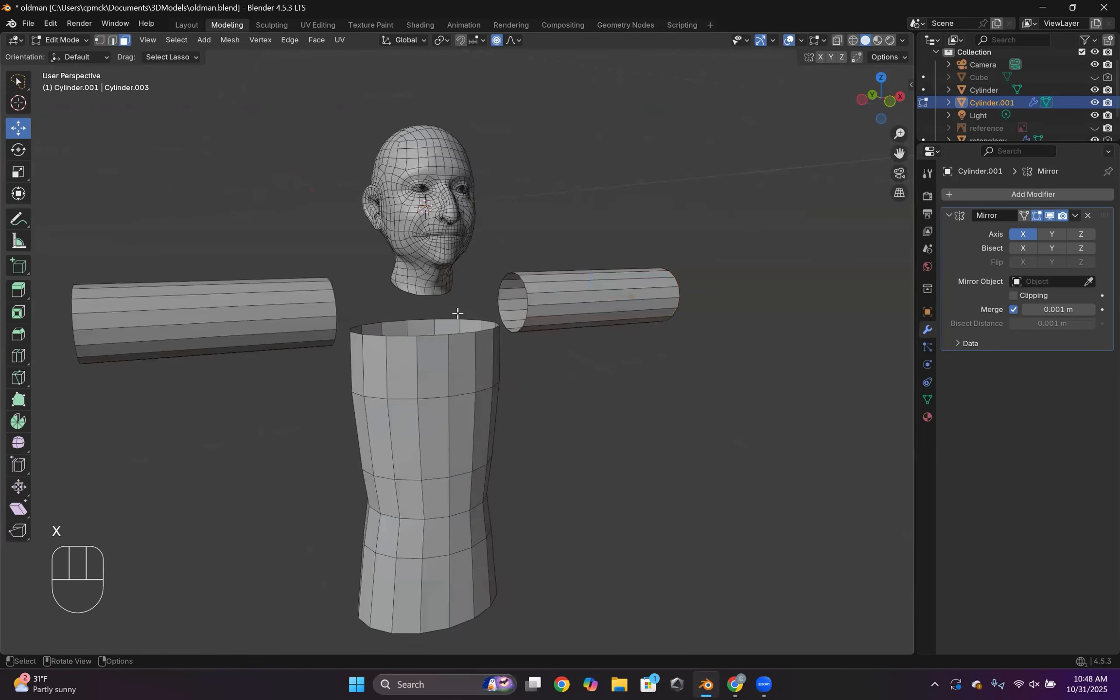
scroll(437, 314, down, 5)
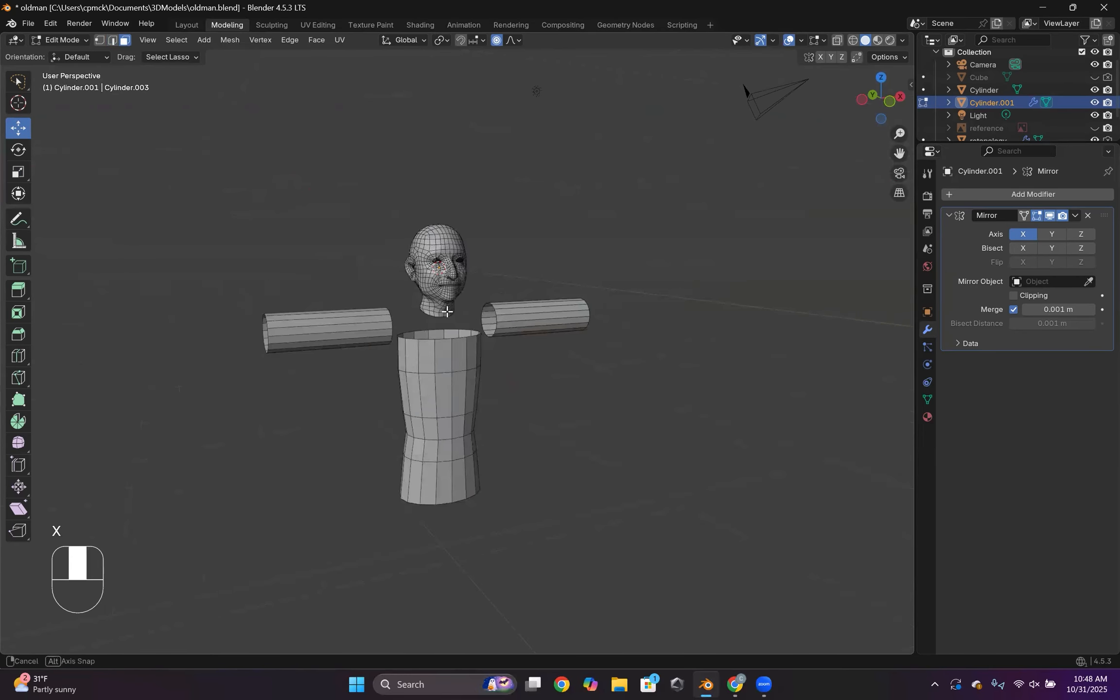
click(62, 39)
click(72, 53)
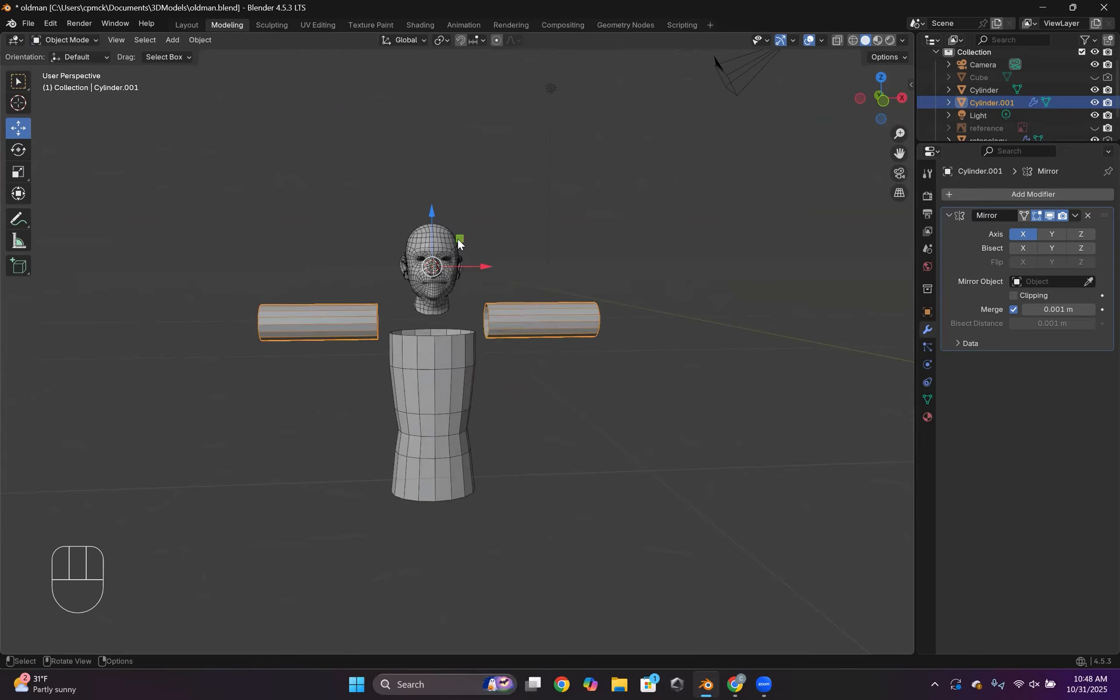
middle_drag(457, 238, 449, 235)
click(61, 41)
click(68, 67)
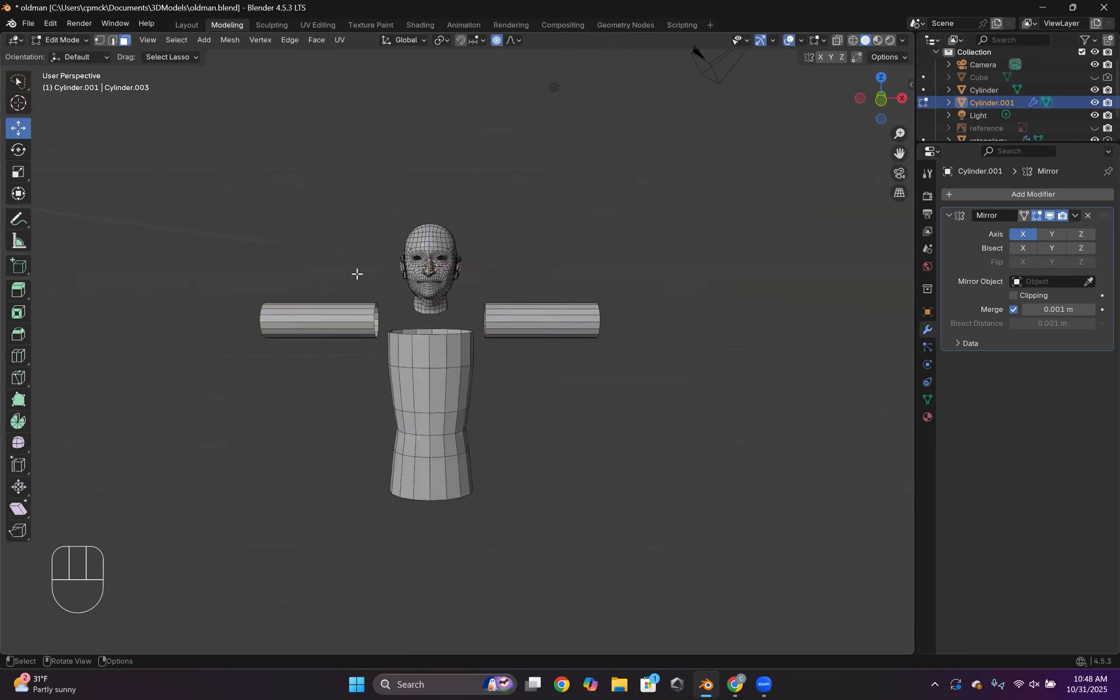
- Select the whole arm mesh, lengthen it along X and scale it uniformly to about 0.81
click(176, 40)
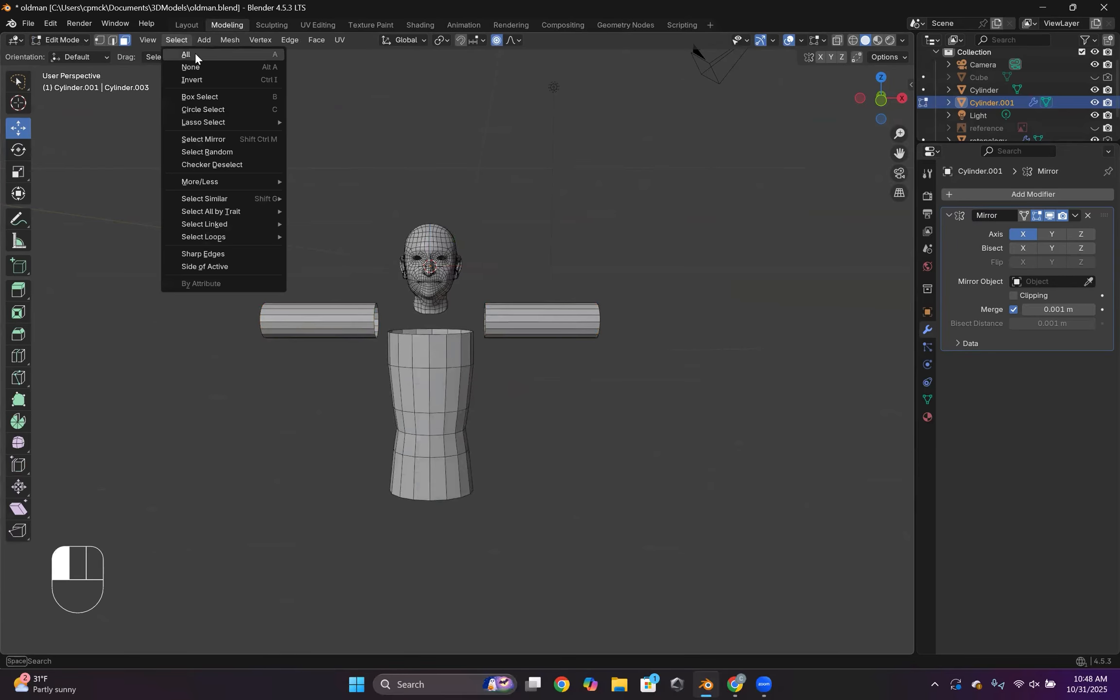
click(194, 54)
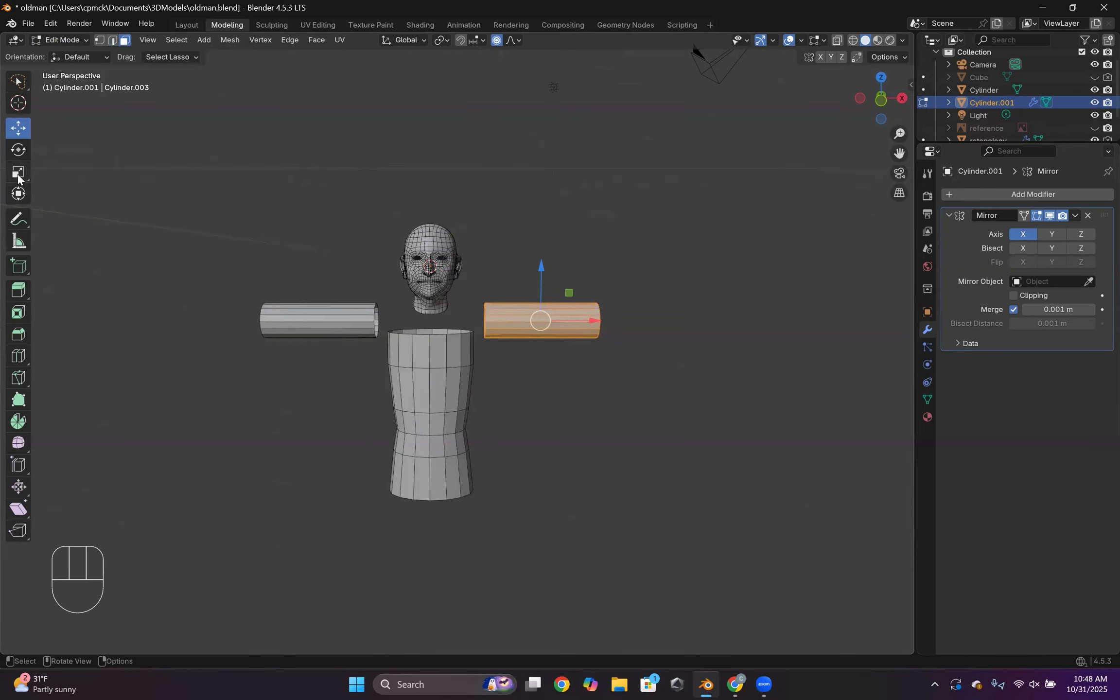
drag(591, 321, 709, 342)
key(s)
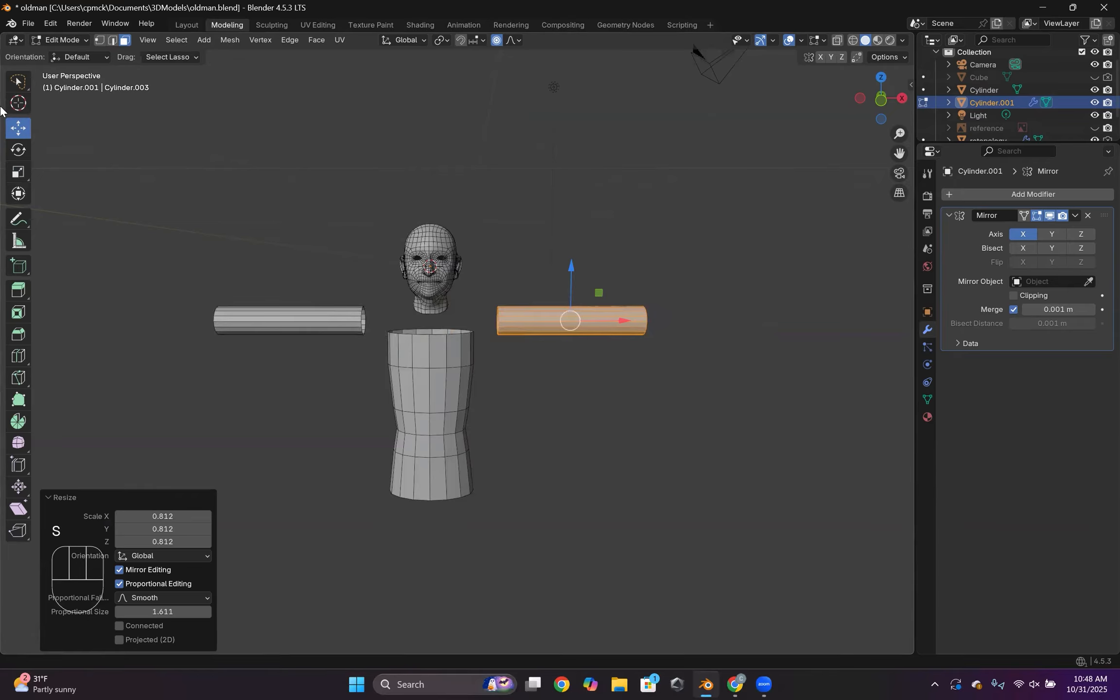
- Move the arm about 0.63 m along X toward the torso
drag(607, 322, 589, 335)
middle_drag(648, 353, 573, 346)
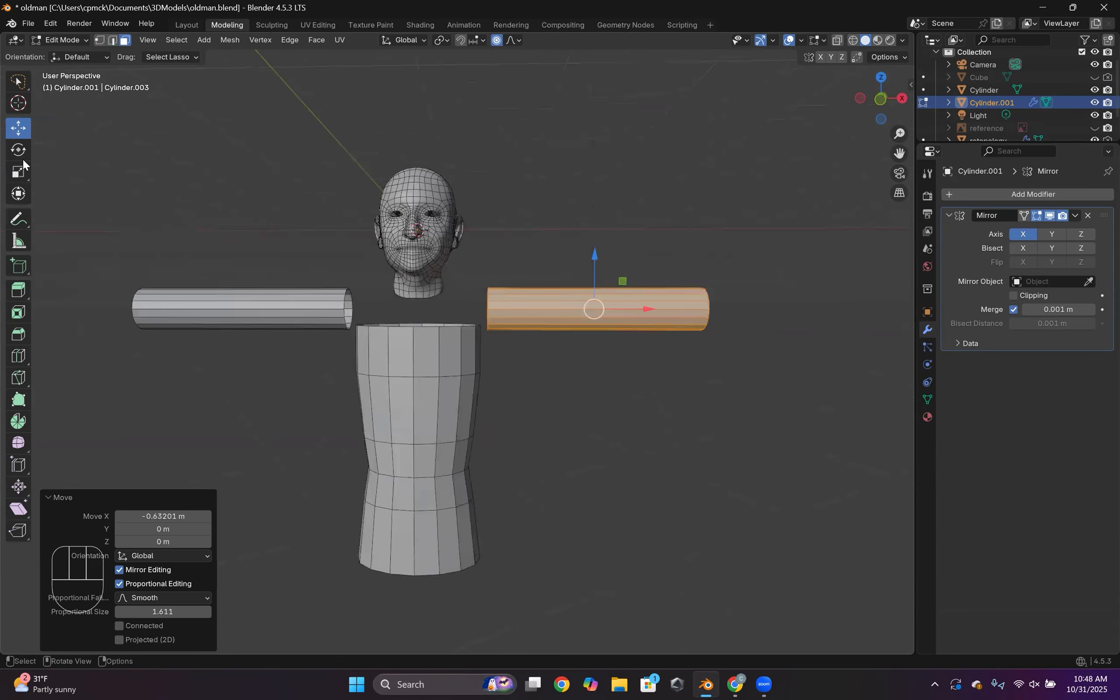
middle_drag(609, 282, 549, 304)
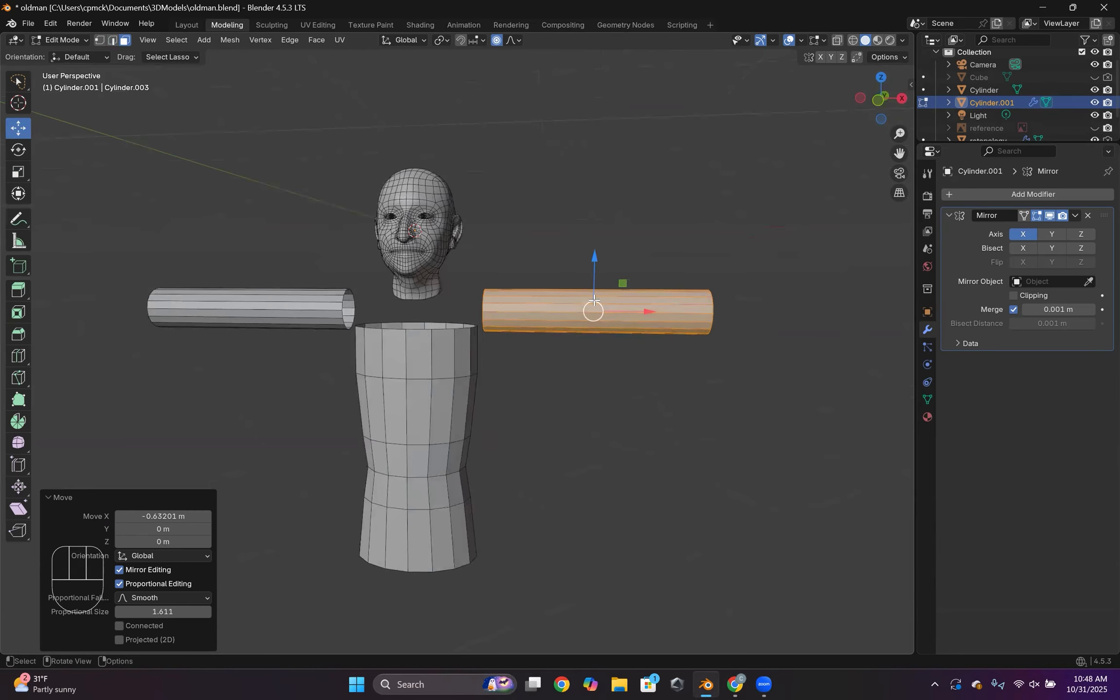
- Add three loop cuts around the arm: one at its middle and one halfway along each half
alt+click(593, 300)
key(ctrl+r)
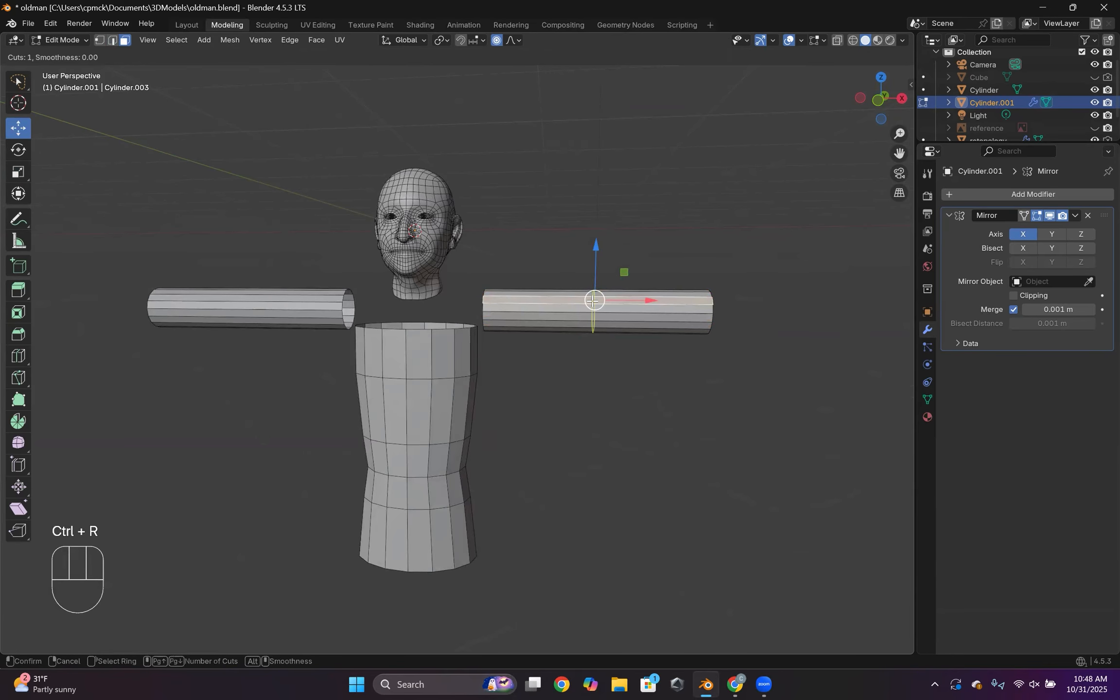
click(593, 301)
click(592, 301)
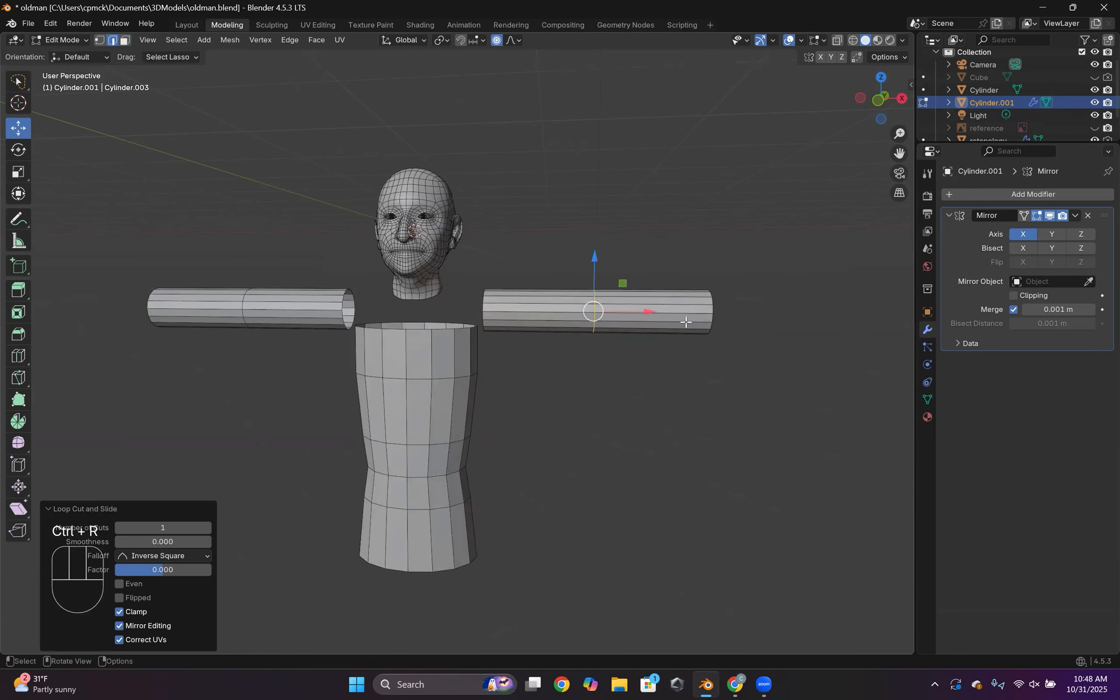
key(ctrl+r)
click(552, 308)
click(552, 308)
click(644, 308)
key(ctrl+r)
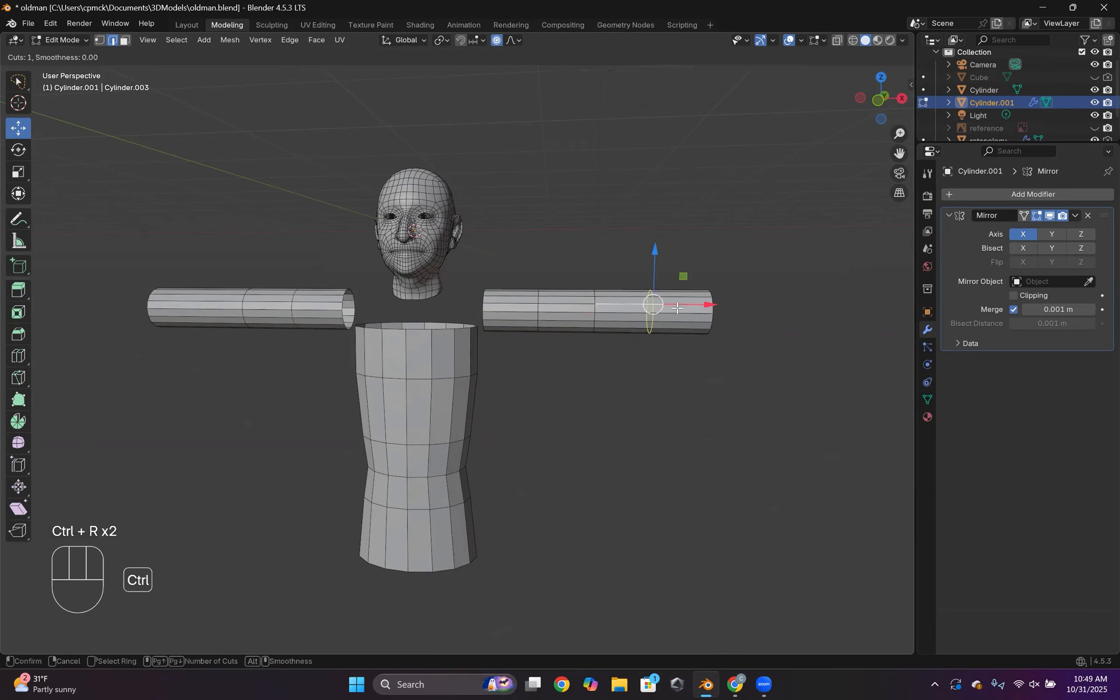
click(676, 308)
click(676, 307)
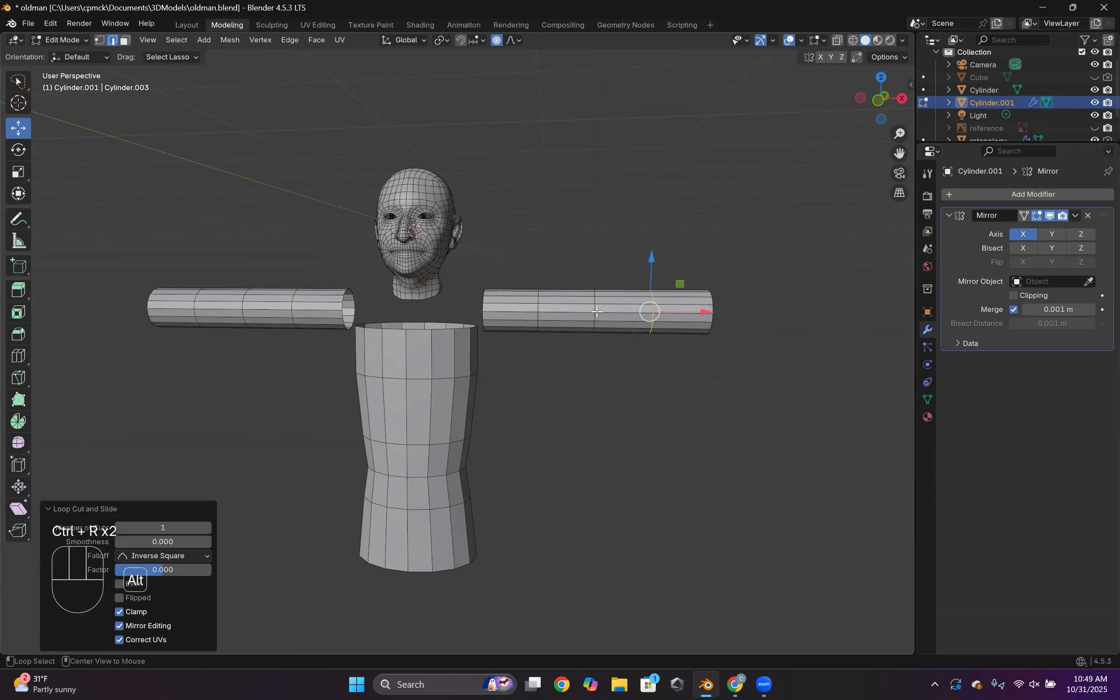
- Scale the arm's middle edge loop to about 0.83 to narrow the elbow
alt+click(595, 311)
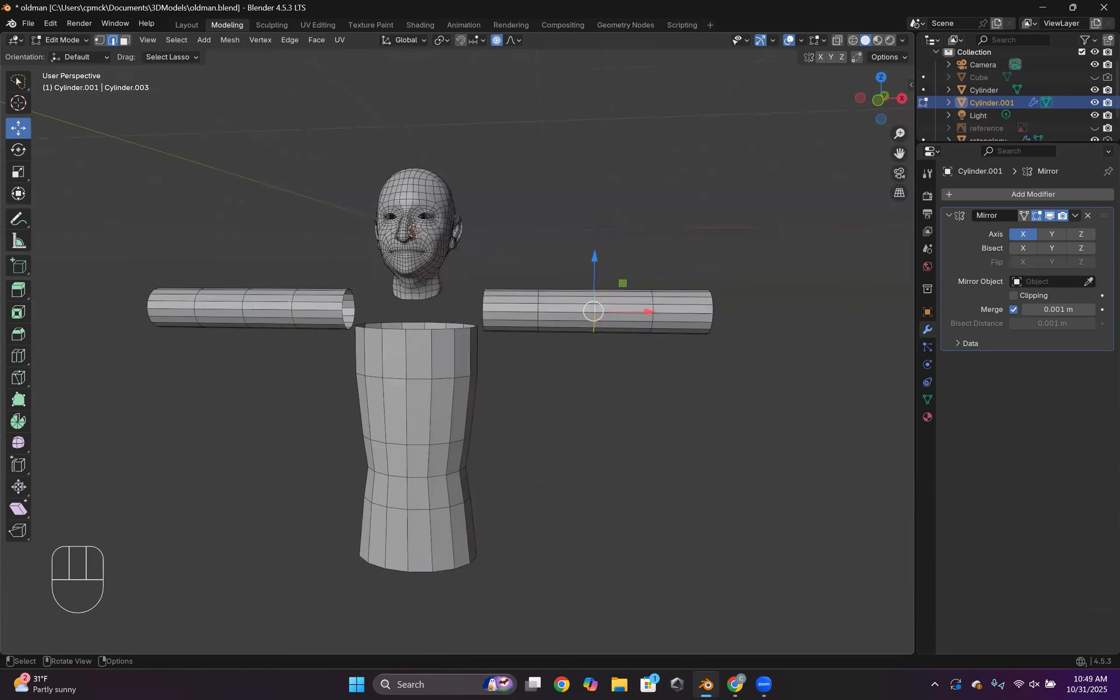
key(s)
click(653, 330)
mouse_move(632, 333)
middle_down()
mouse_move(605, 348)
mouse_move(632, 324)
mouse_move(631, 334)
middle_up()
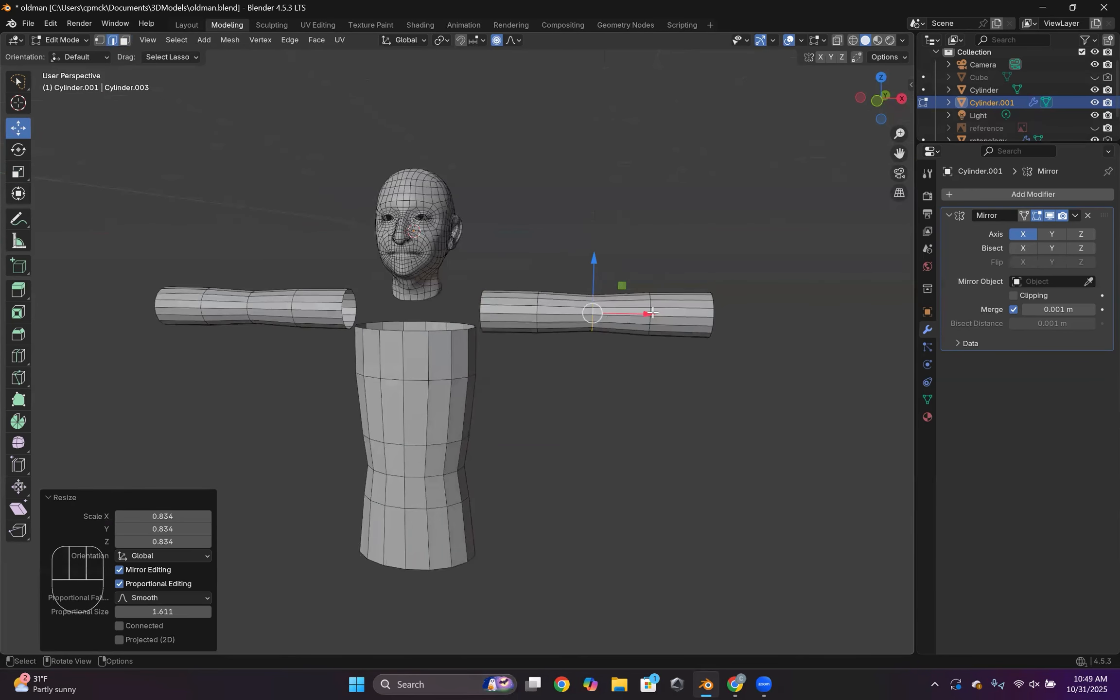
- Shrink the edge loop at the arm's wrist end and pull it outward along X to taper the forearm
alt+click(704, 310)
middle_drag(704, 310, 690, 324)
key(s)
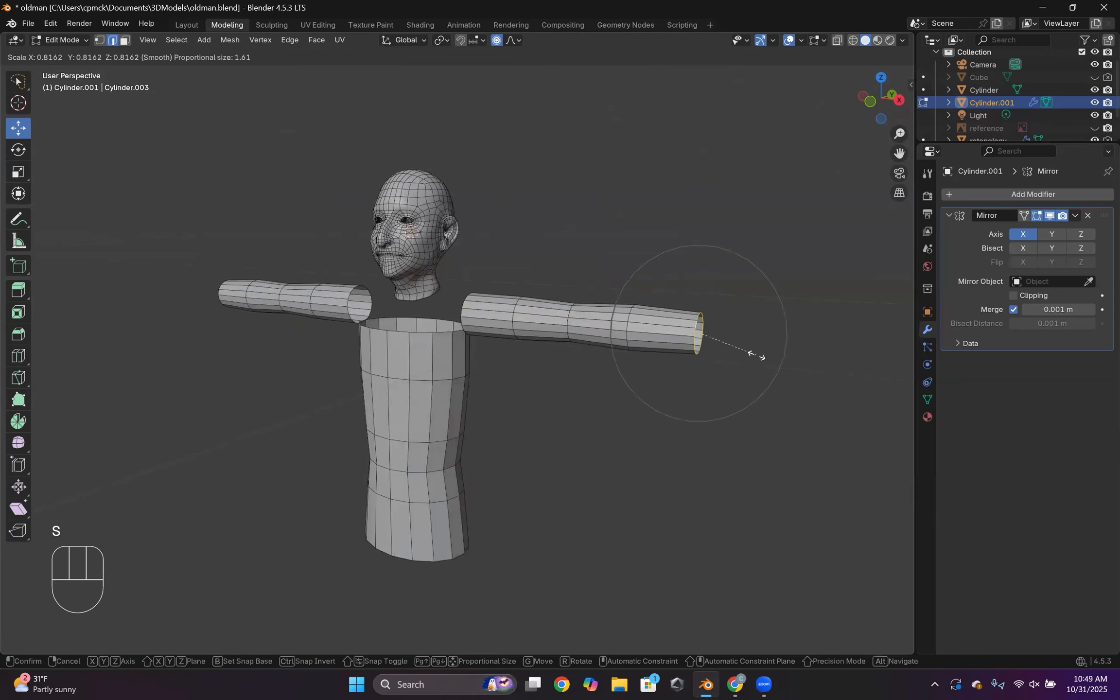
click(751, 355)
middle_drag(754, 353, 811, 335)
drag(762, 310, 778, 310)
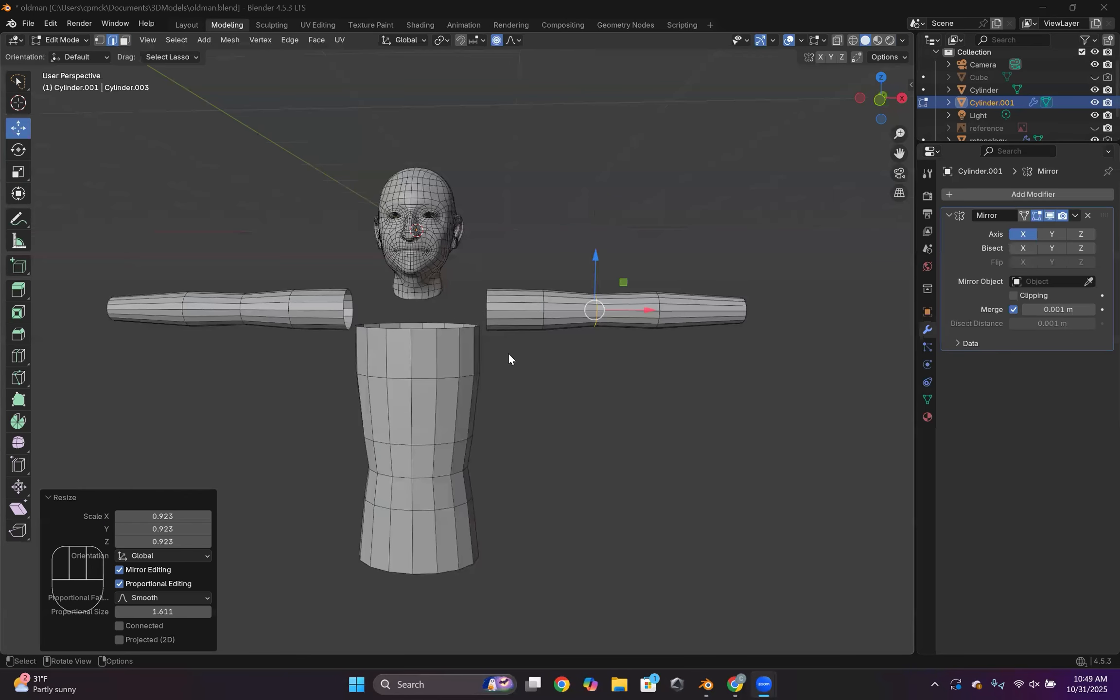
- Select the entire arm, lengthen it slightly along X and move it about 0.51 m outward from the torso
middle_drag(478, 457, 605, 363)
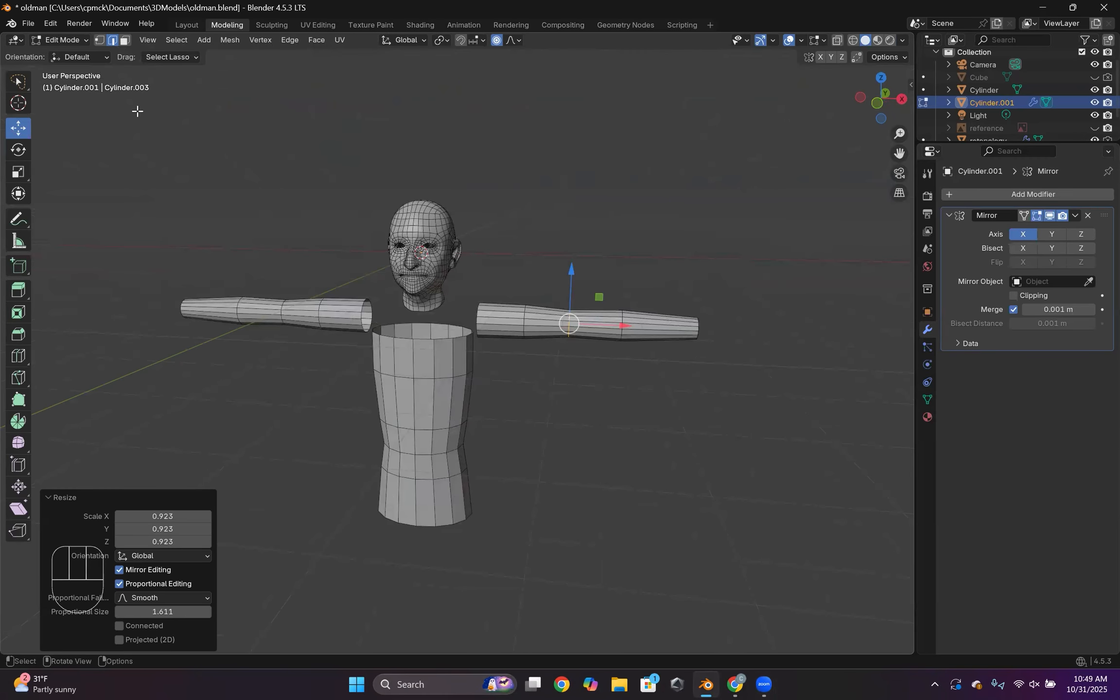
click(183, 40)
click(196, 55)
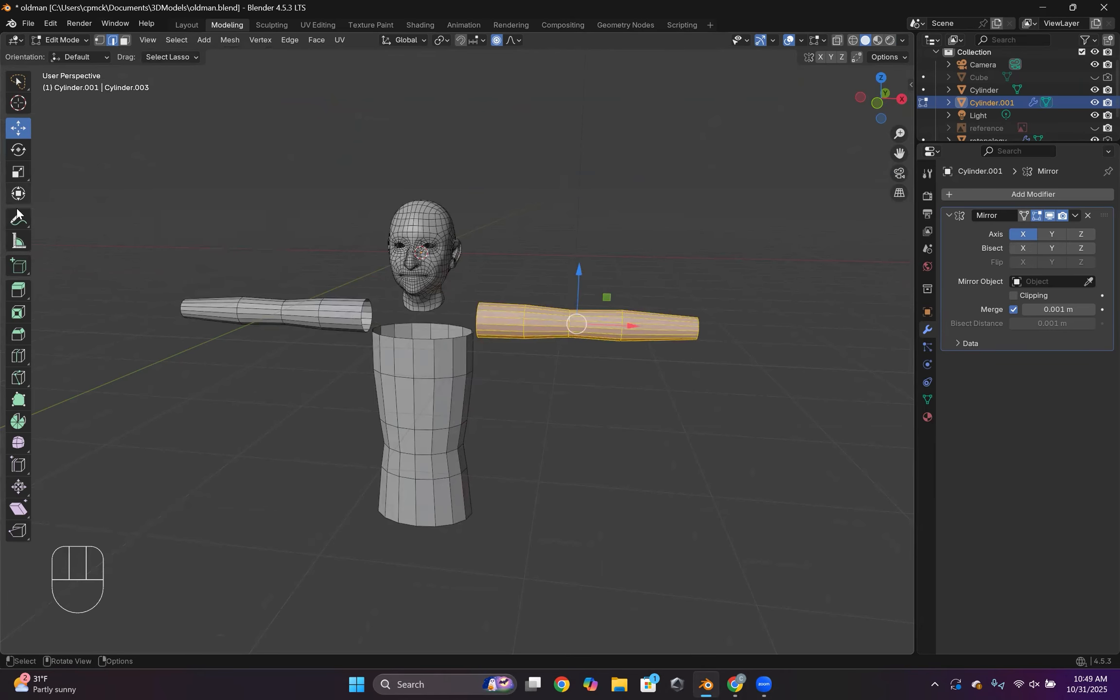
click(18, 173)
middle_drag(135, 252, 633, 304)
drag(632, 319, 651, 317)
click(18, 128)
middle_drag(651, 317, 485, 412)
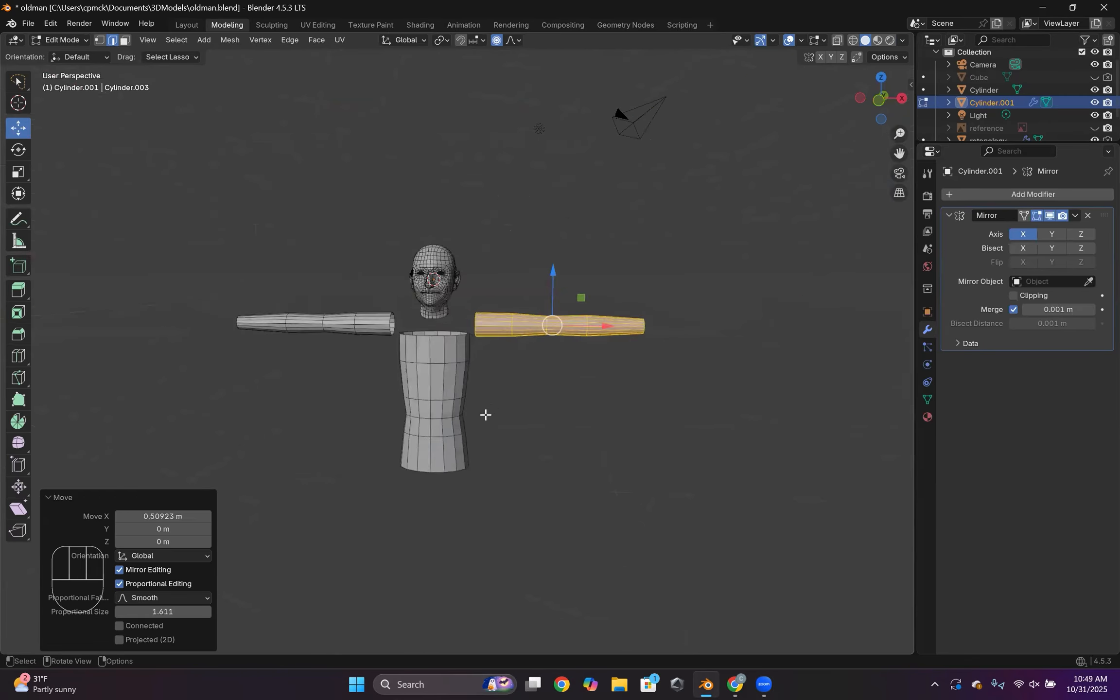
middle_drag(462, 452, 521, 389)
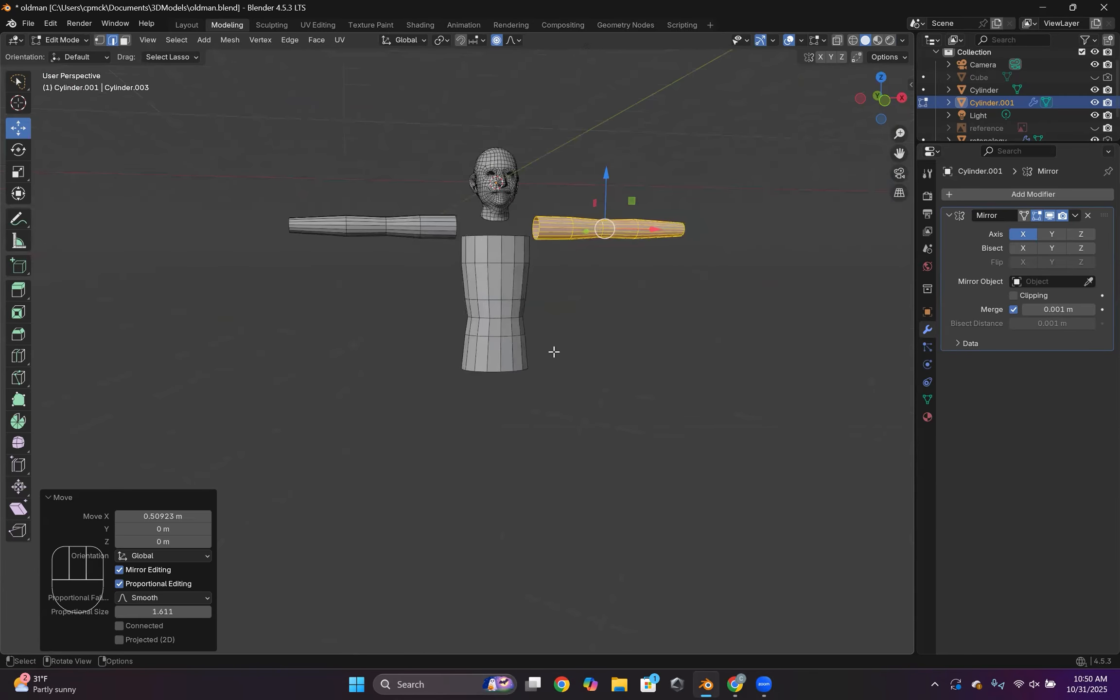
middle_drag(780, 385, 805, 431)
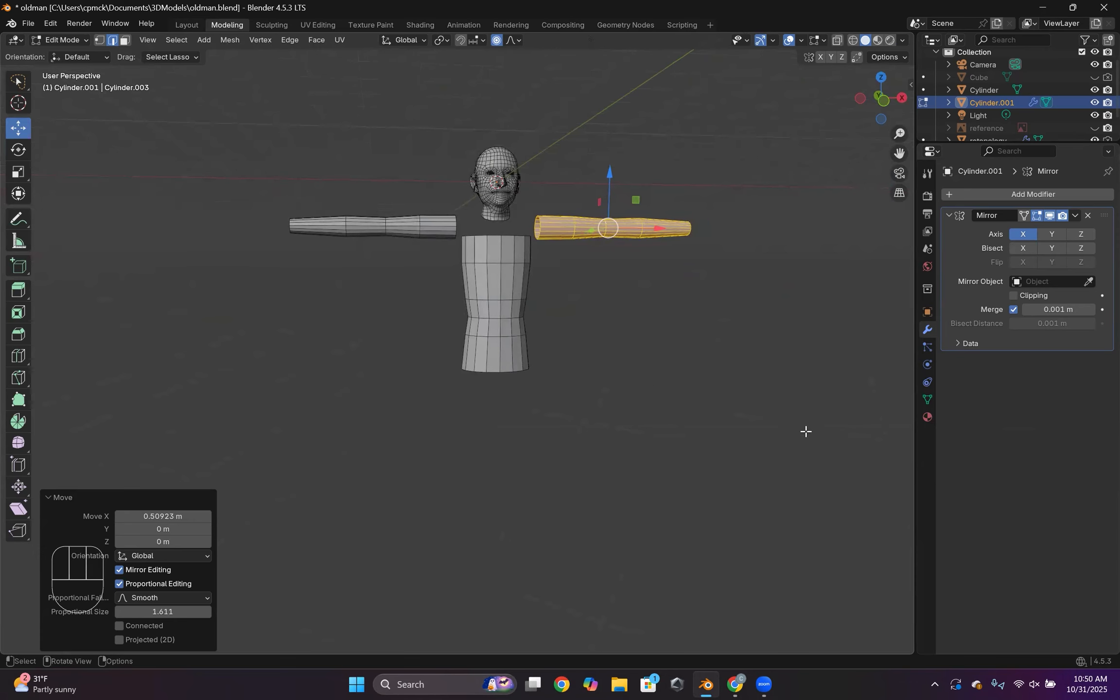
shift+middle_drag(665, 406, 528, 403)
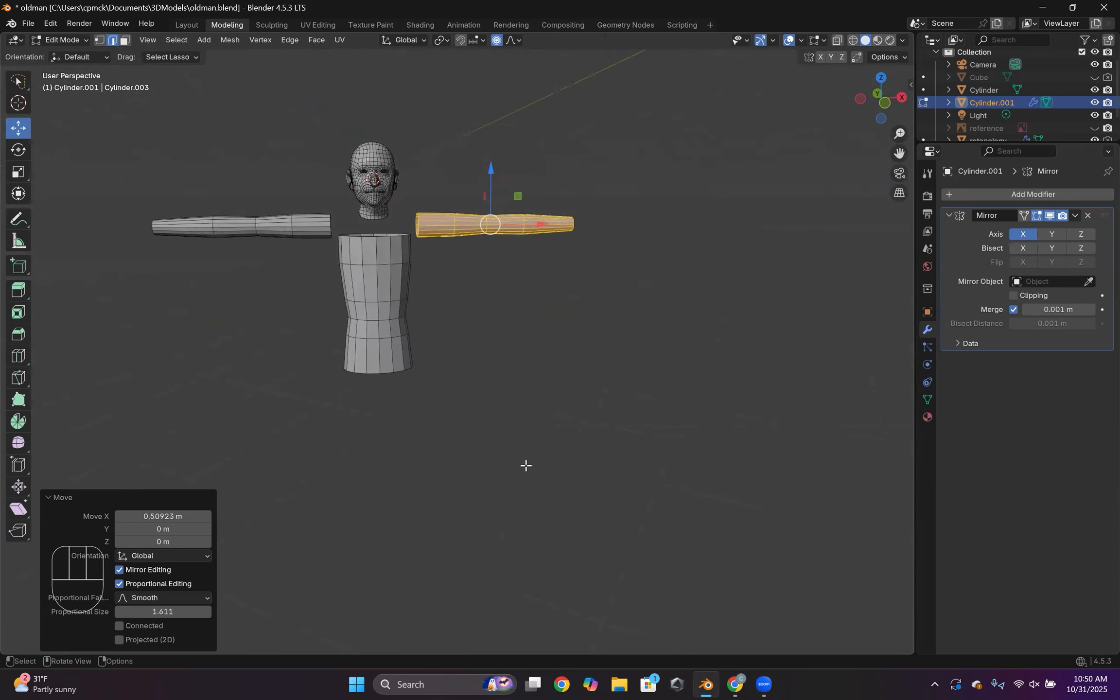
middle_drag(247, 255, 198, 251)
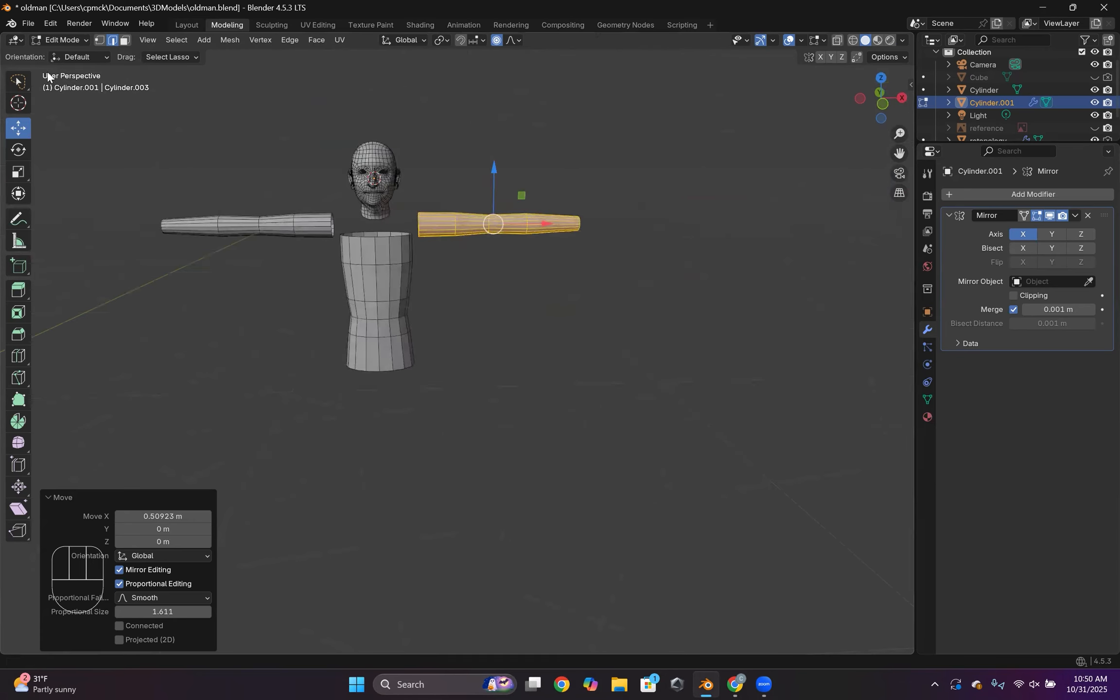
- Duplicate the whole mirrored arms object and move the copy about 6.78 m down along Z
click(64, 41)
click(64, 54)
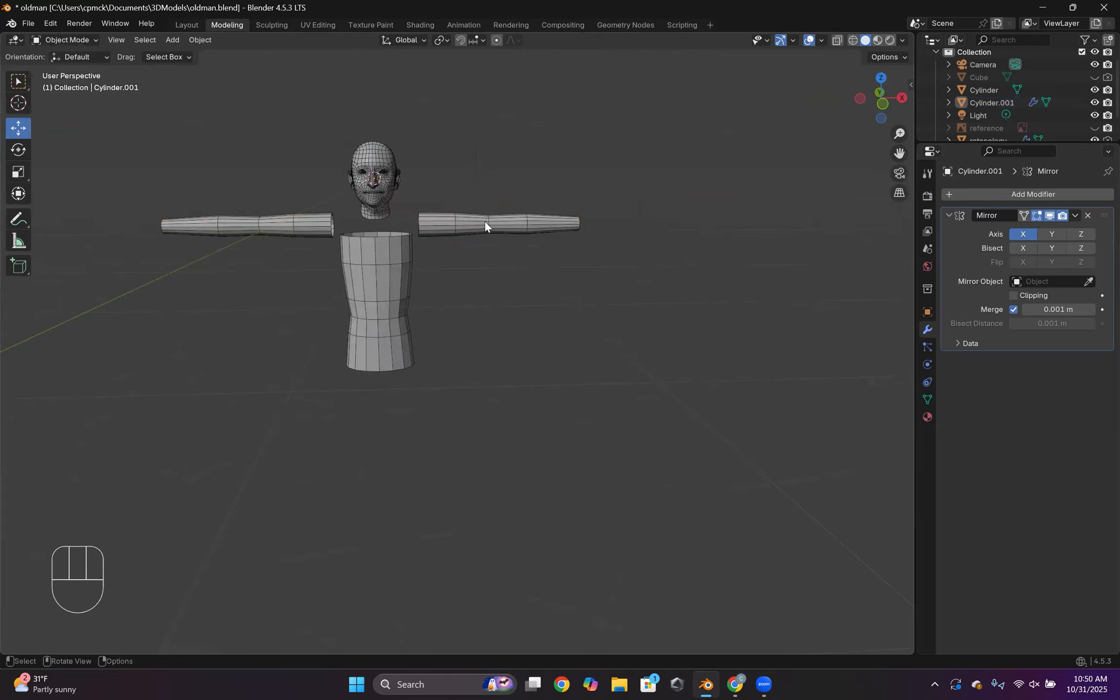
click(78, 37)
click(77, 66)
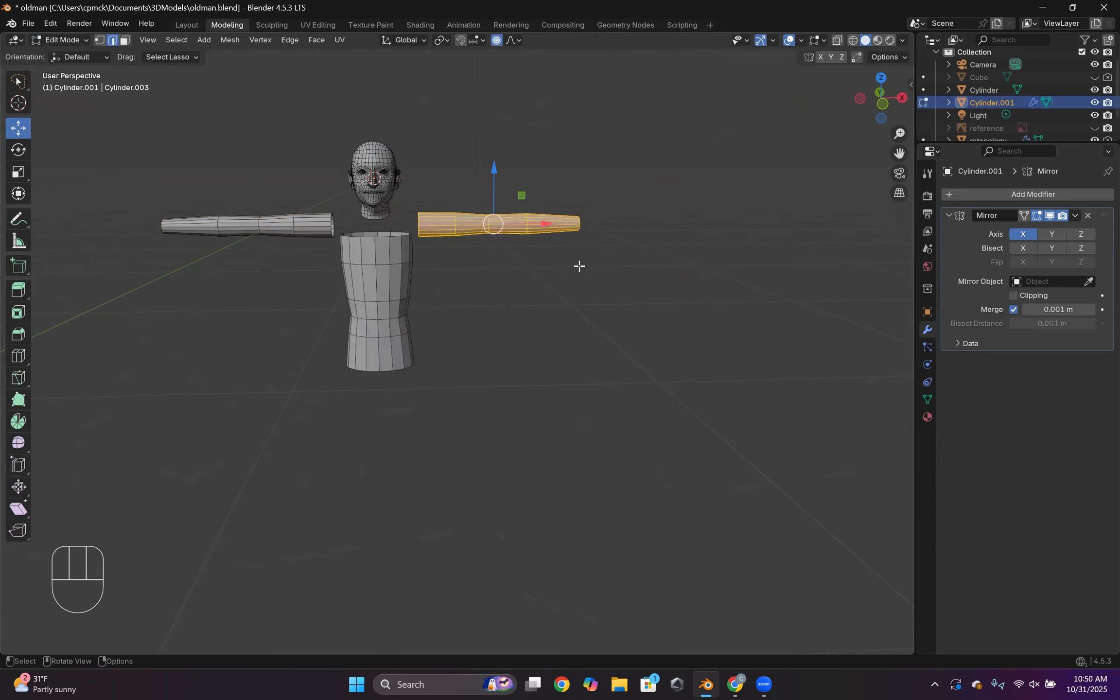
click(53, 41)
click(68, 54)
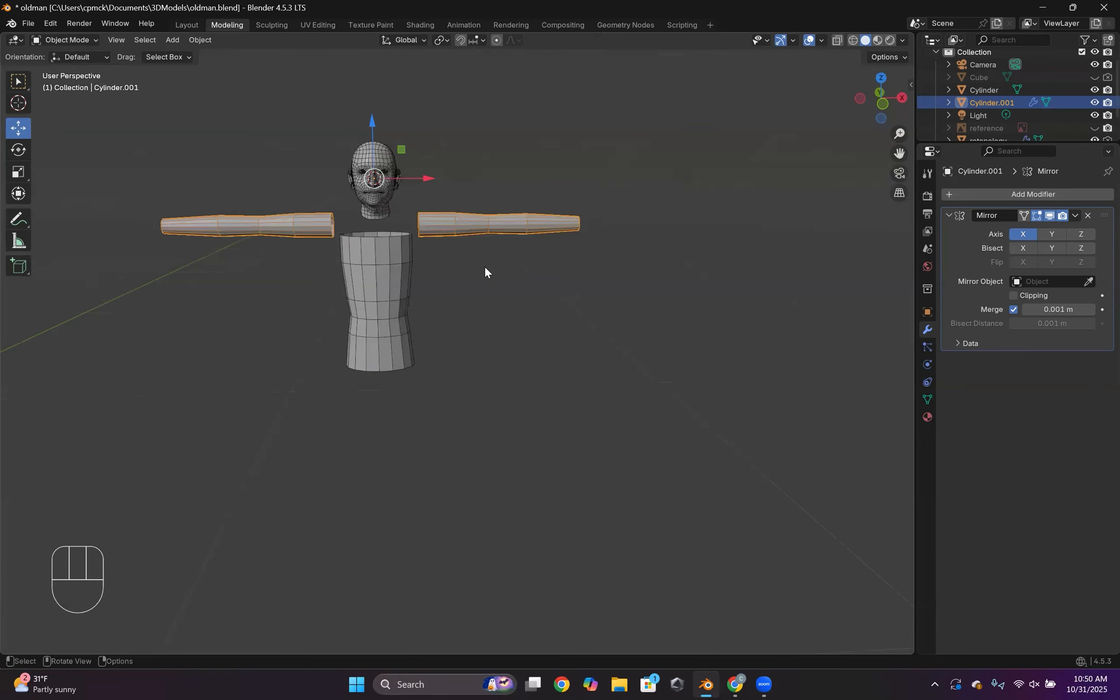
key(ctrl+c)
key(ctrl+v)
drag(374, 134, 377, 301)
click(82, 41)
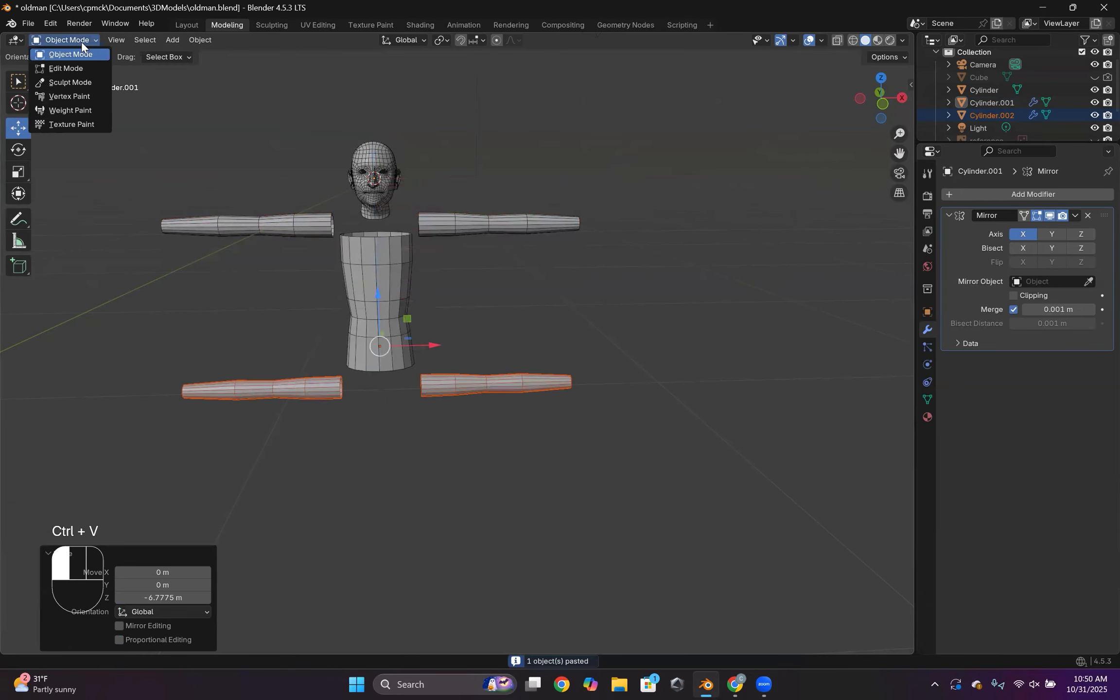
click(71, 68)
drag(500, 389, 547, 399)
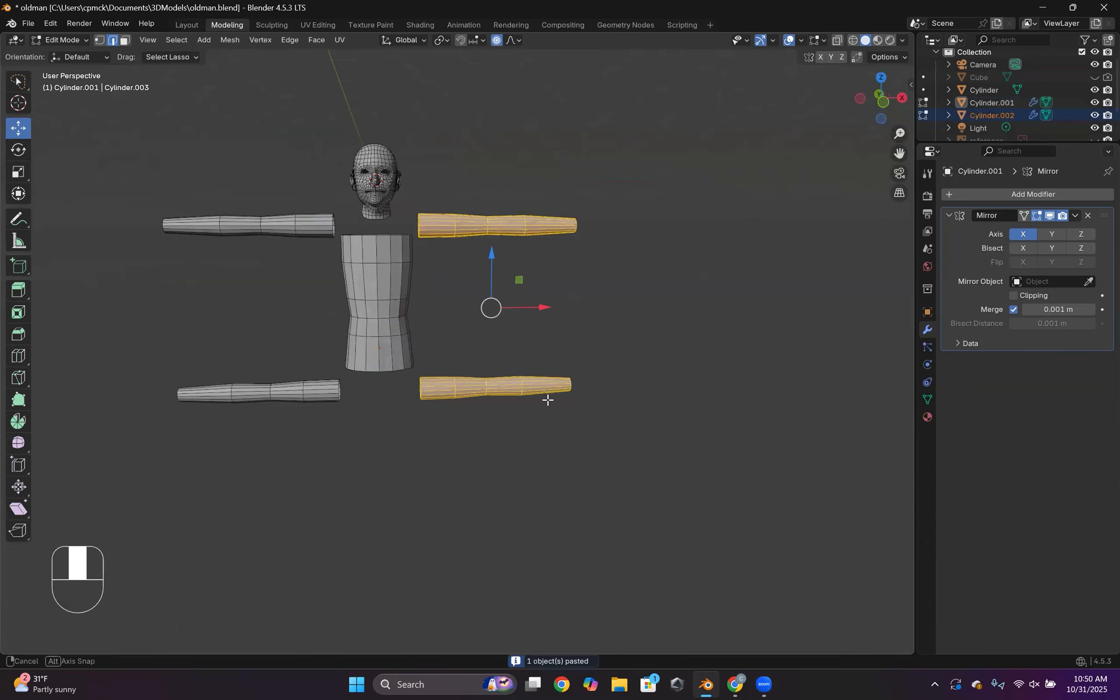
middle_drag(547, 400, 610, 377)
click(506, 384)
click(60, 41)
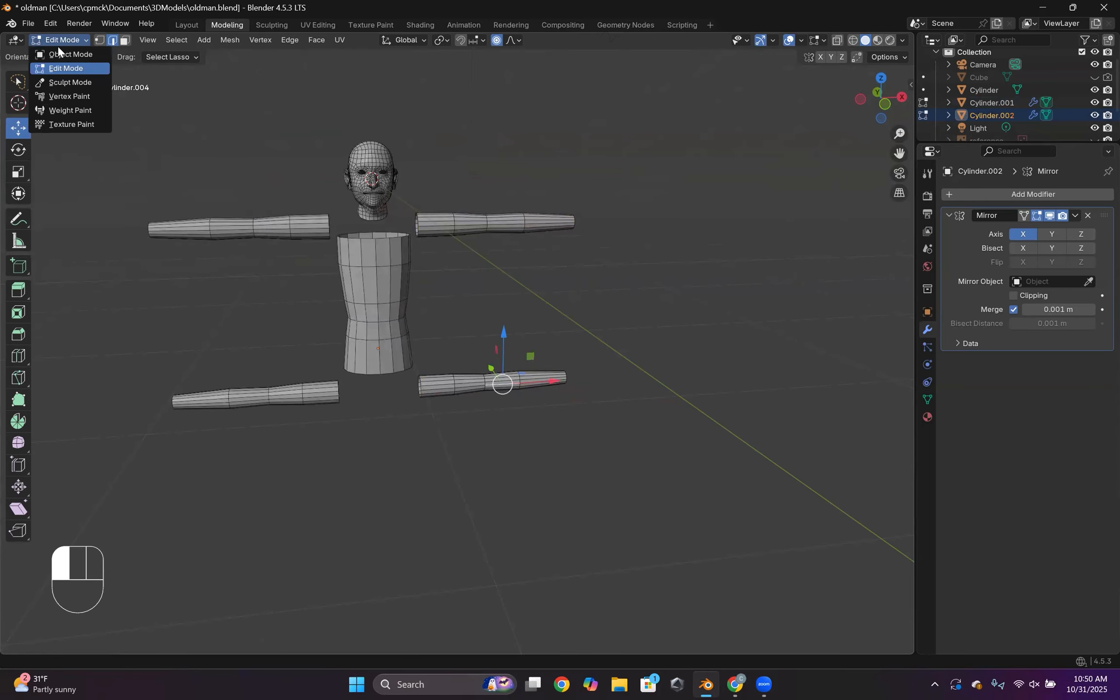
click(61, 54)
- Select the entire mesh of the lower arm copy and rotate it 90° about Y to stand upright as a leg
click(662, 391)
click(505, 379)
click(54, 39)
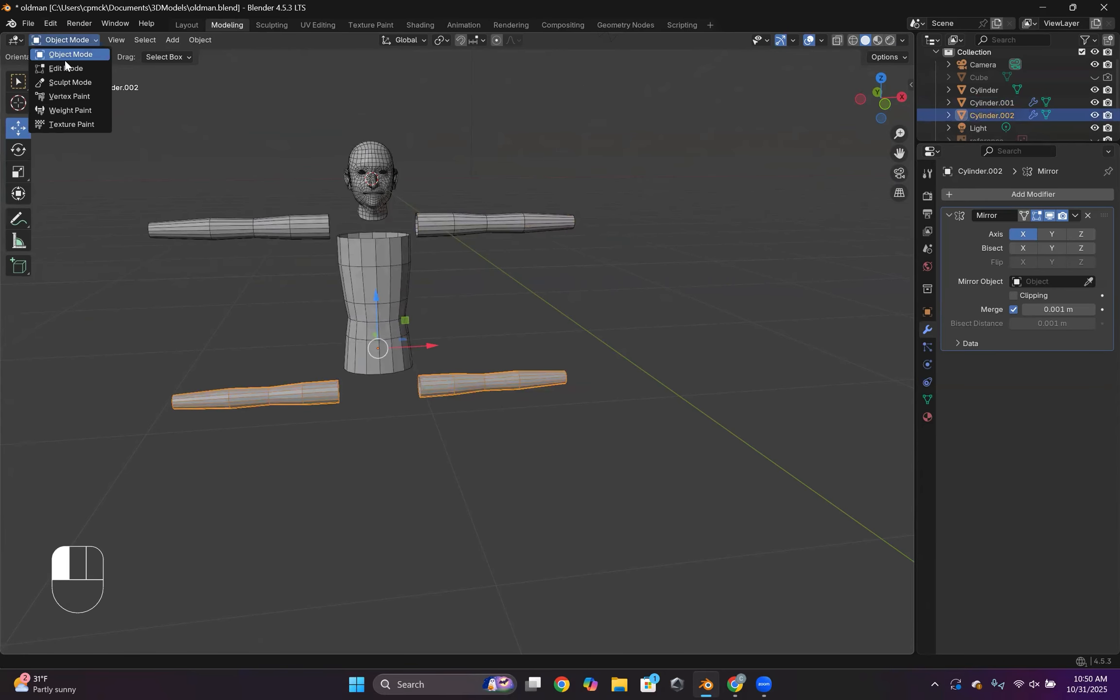
click(68, 68)
mouse_move(444, 452)
middle_down()
mouse_move(475, 460)
mouse_move(427, 451)
mouse_move(466, 452)
middle_up()
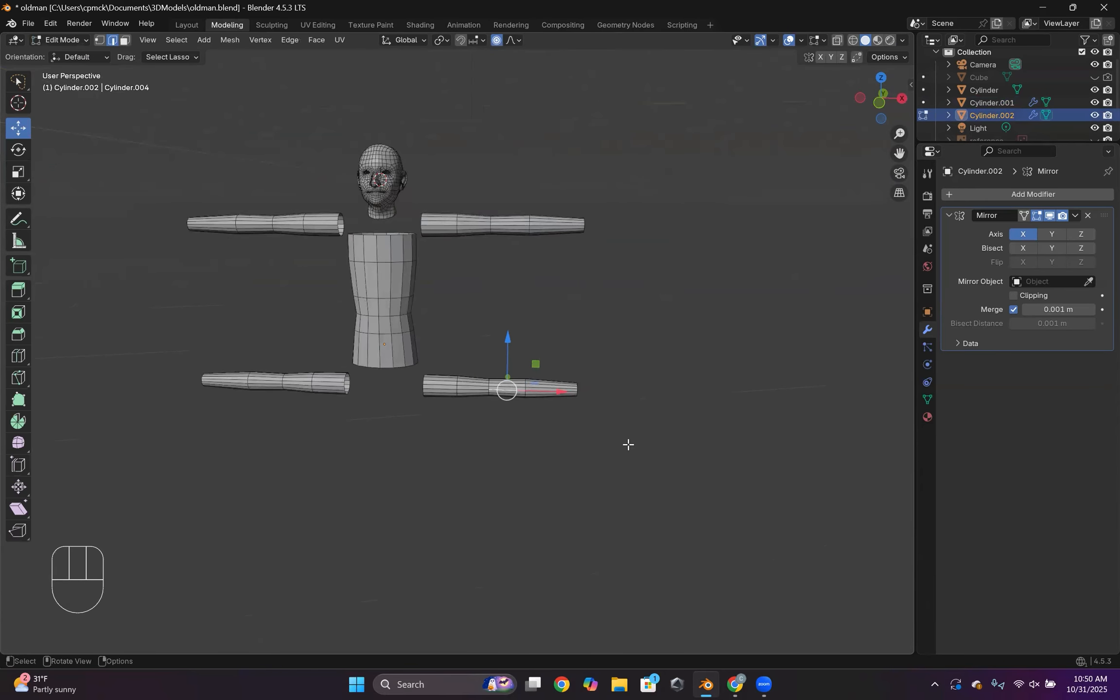
click(176, 40)
click(187, 62)
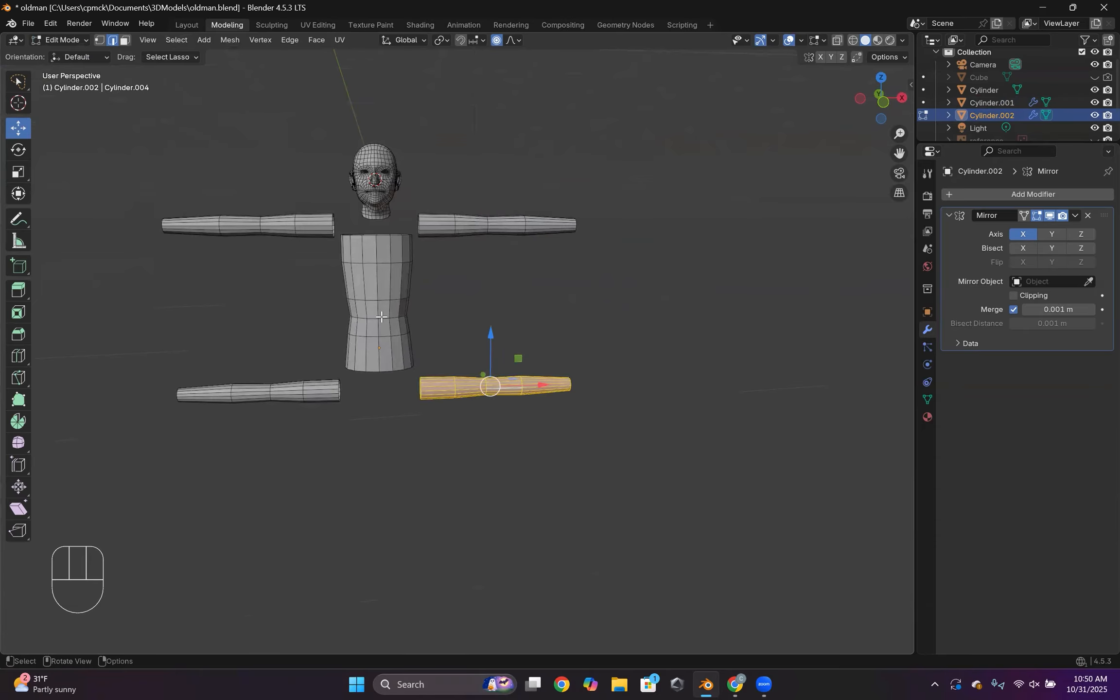
click(19, 150)
drag(523, 350, 518, 411)
click(169, 525)
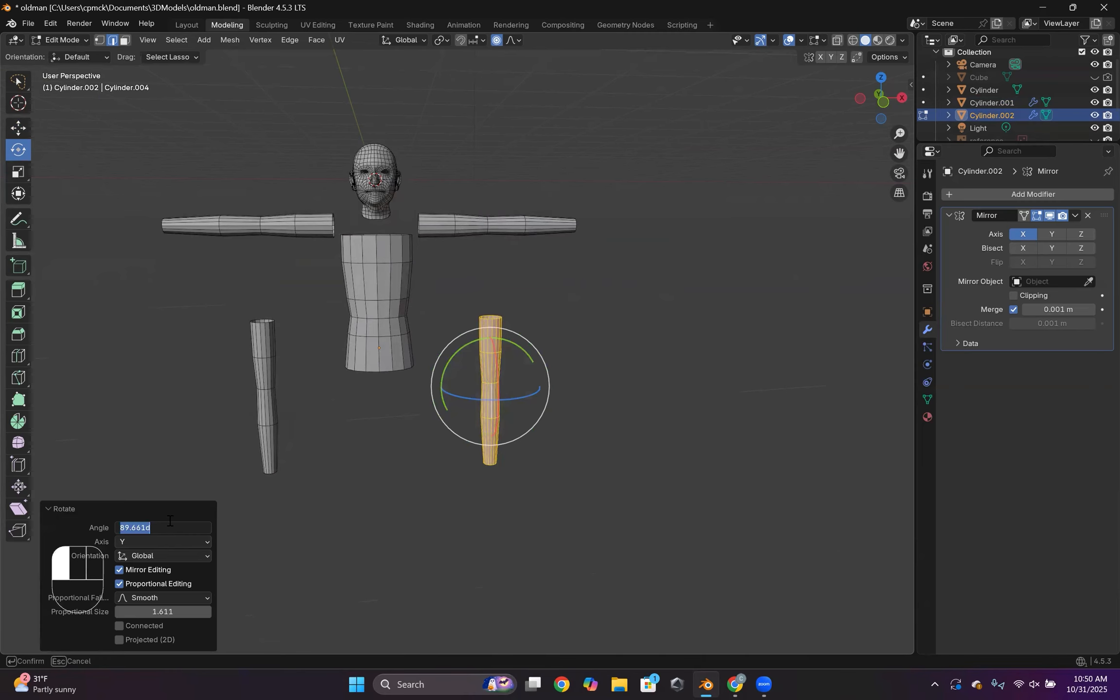
key(Return)
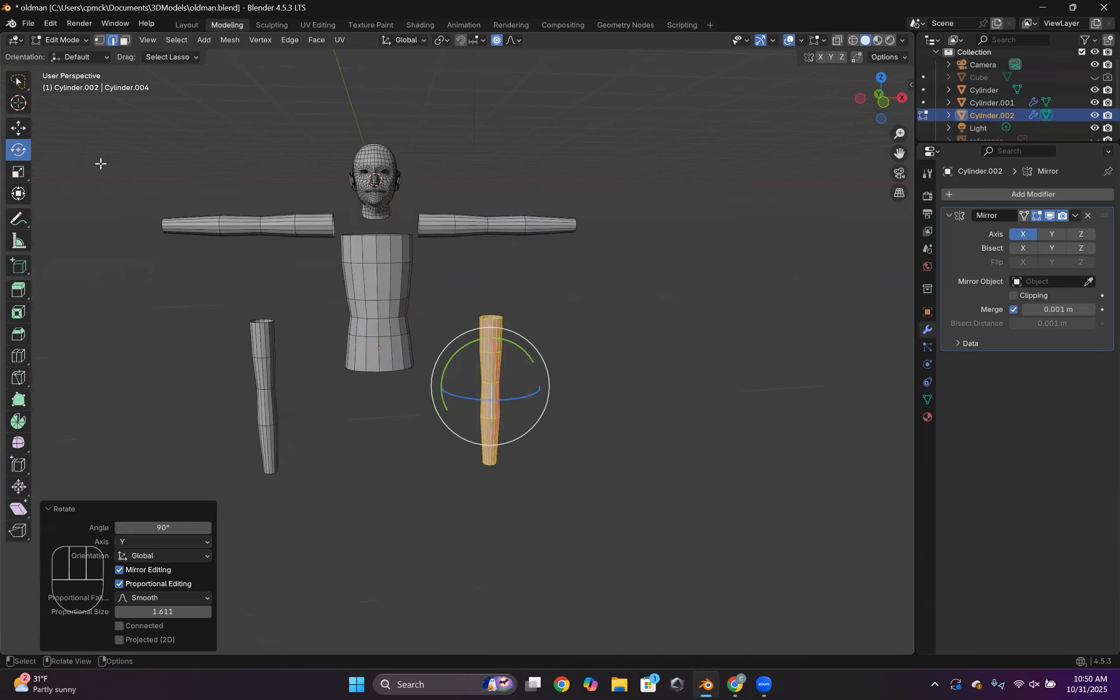
- Move the leg inward along X and about 2.49 m down along Z to place it beneath the torso
click(21, 122)
drag(547, 387, 454, 401)
drag(399, 338, 403, 375)
- Enlarge the leg uniformly and reposition it so its upper end sits just below the torso
key(s)
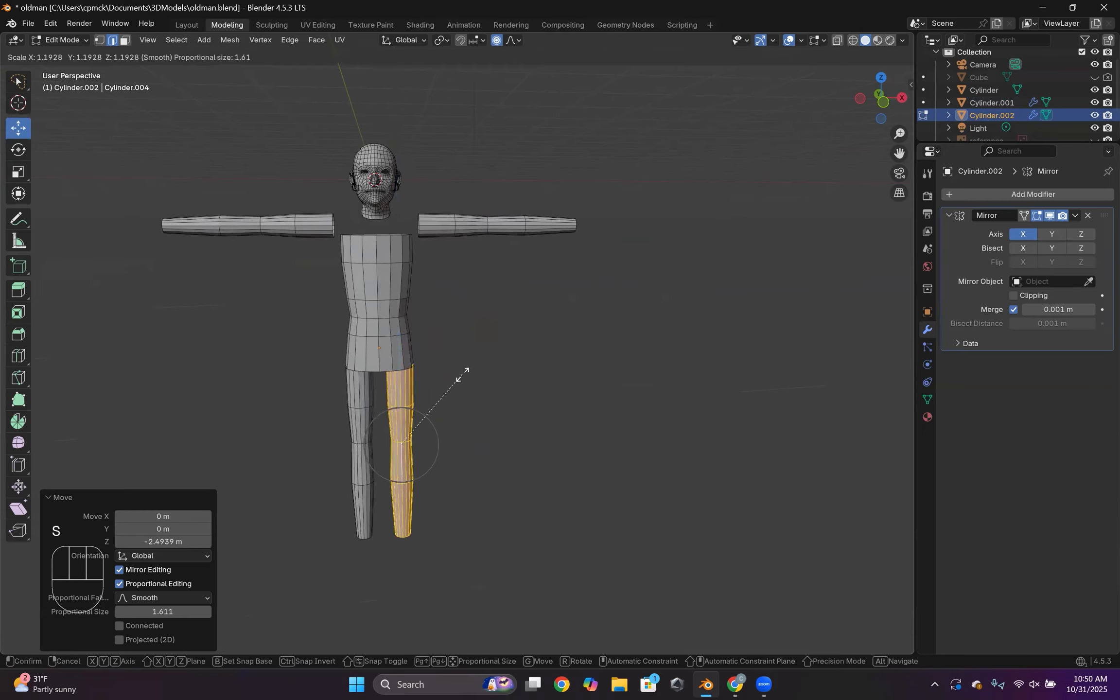
click(517, 370)
drag(460, 443, 453, 445)
scroll(433, 421, down, 4)
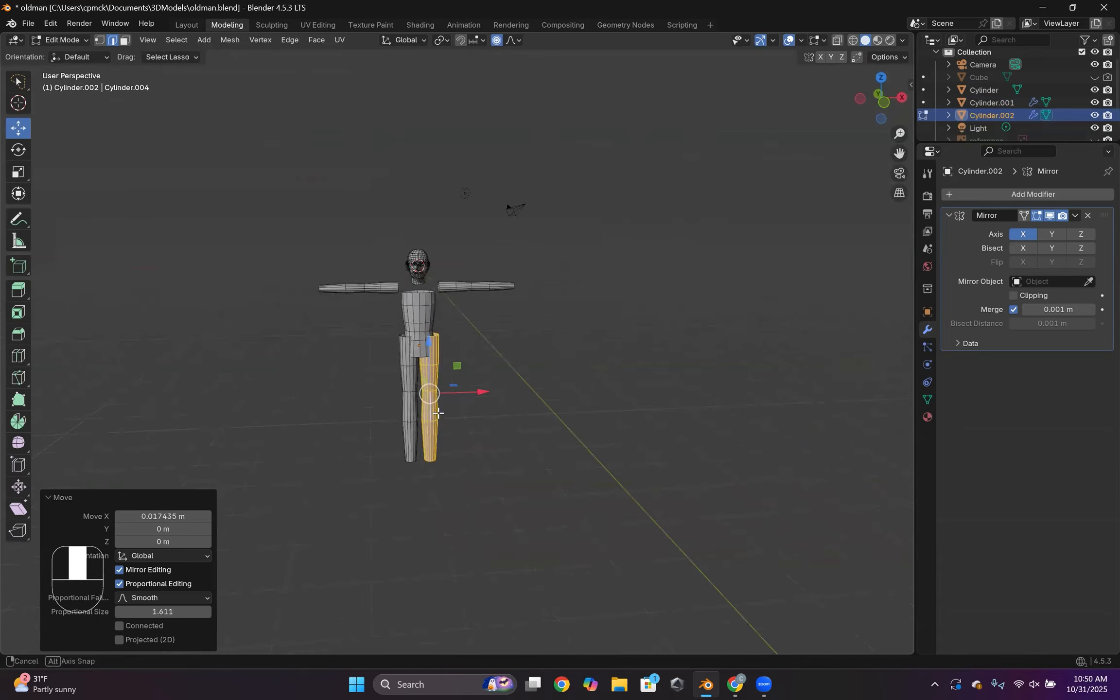
scroll(399, 404, up, 3)
drag(410, 386, 415, 426)
middle_drag(414, 426, 450, 445)
drag(461, 472, 467, 471)
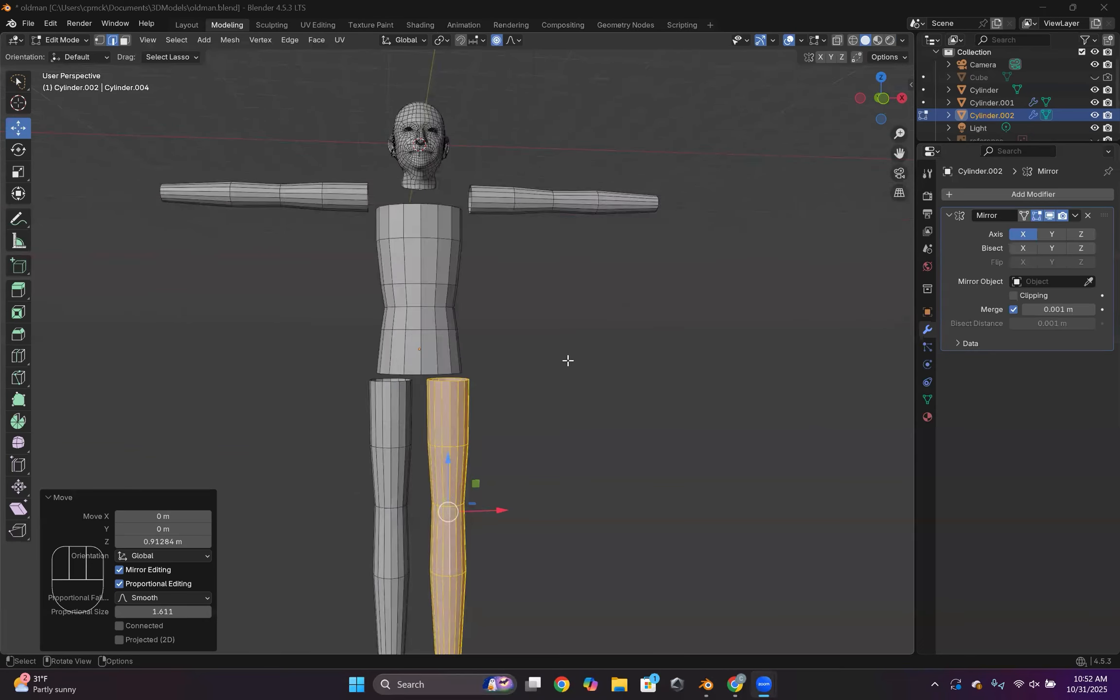
scroll(567, 360, down, 3)
middle_drag(530, 372, 530, 419)
scroll(534, 435, up, 2)
scroll(466, 391, up, 4)
click(526, 329)
click(66, 40)
click(85, 51)
click(311, 341)
middle_drag(311, 350, 281, 374)
click(65, 40)
click(68, 67)
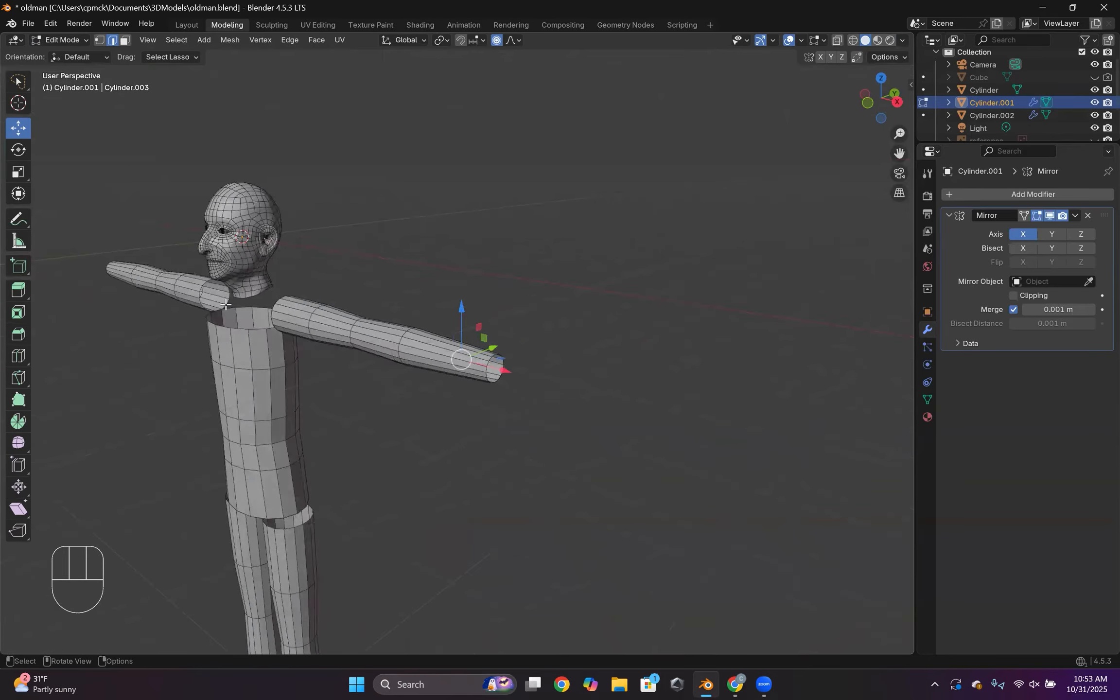
scroll(441, 362, up, 3)
middle_drag(441, 362, 359, 357)
scroll(452, 359, up, 4)
scroll(420, 355, down, 5)
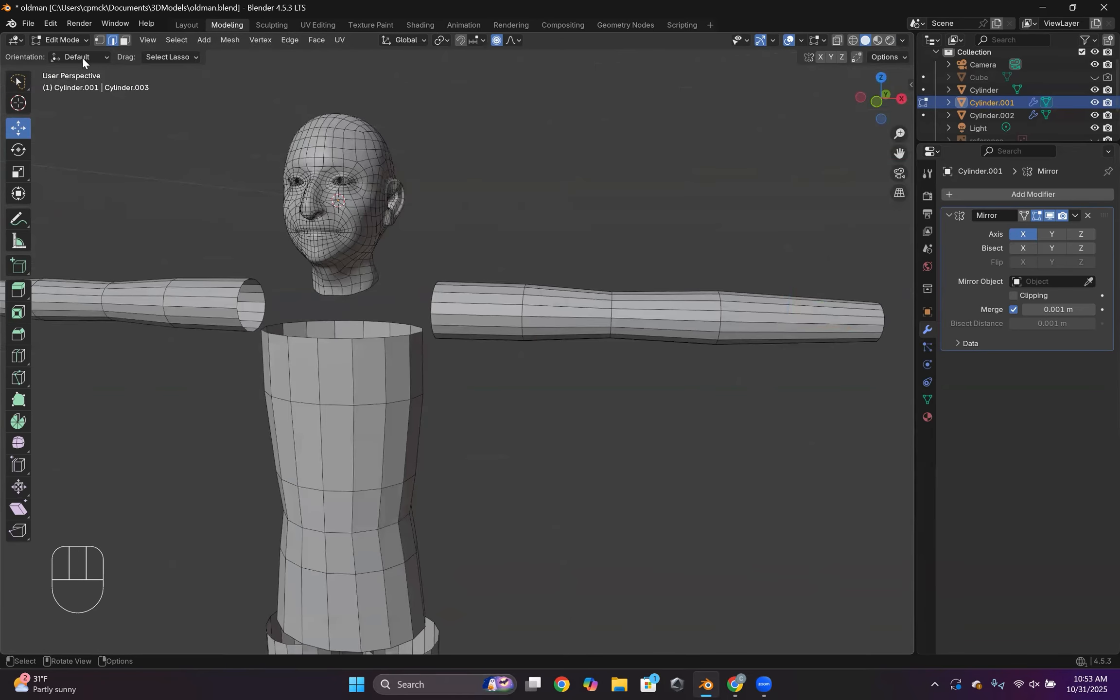
key(Tab)
- Add a loop cut around the torso's uppermost section and scale it to shape the chest
click(317, 402)
middle_drag(318, 401, 317, 401)
scroll(313, 406, down, 1)
scroll(313, 405, up, 1)
click(63, 40)
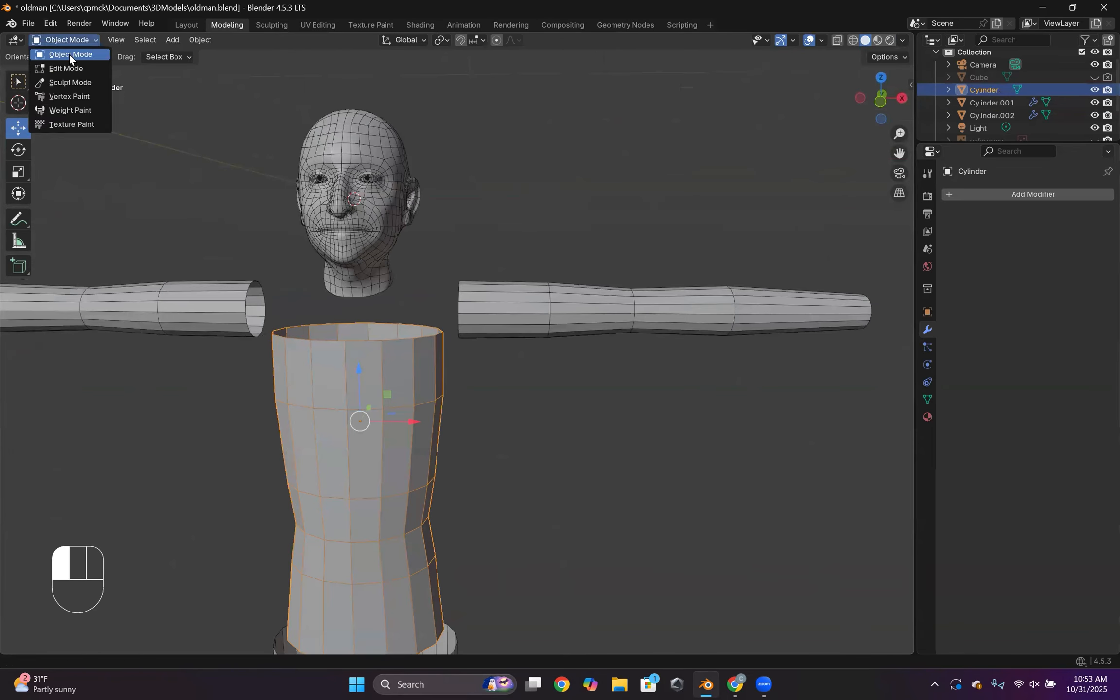
click(63, 68)
key(ctrl+r)
click(419, 375)
click(419, 381)
middle_drag(419, 382, 437, 372)
middle_drag(510, 367, 466, 335)
key(s)
click(478, 357)
- Select another edge loop on the torso and scale it to refine the body's contour
scroll(477, 359, down, 2)
alt+click(452, 445)
key(s)
click(506, 452)
middle_drag(505, 452, 495, 390)
scroll(536, 447, up, 3)
scroll(482, 371, up, 2)
scroll(505, 392, down, 3)
scroll(646, 357, up, 2)
- Add a loop cut near the middle of the arm's forearm section and scale it to about 1.06
middle_drag(646, 357, 459, 419)
click(84, 41)
click(88, 54)
middle_drag(276, 389, 441, 371)
click(418, 401)
click(65, 41)
click(64, 42)
click(65, 68)
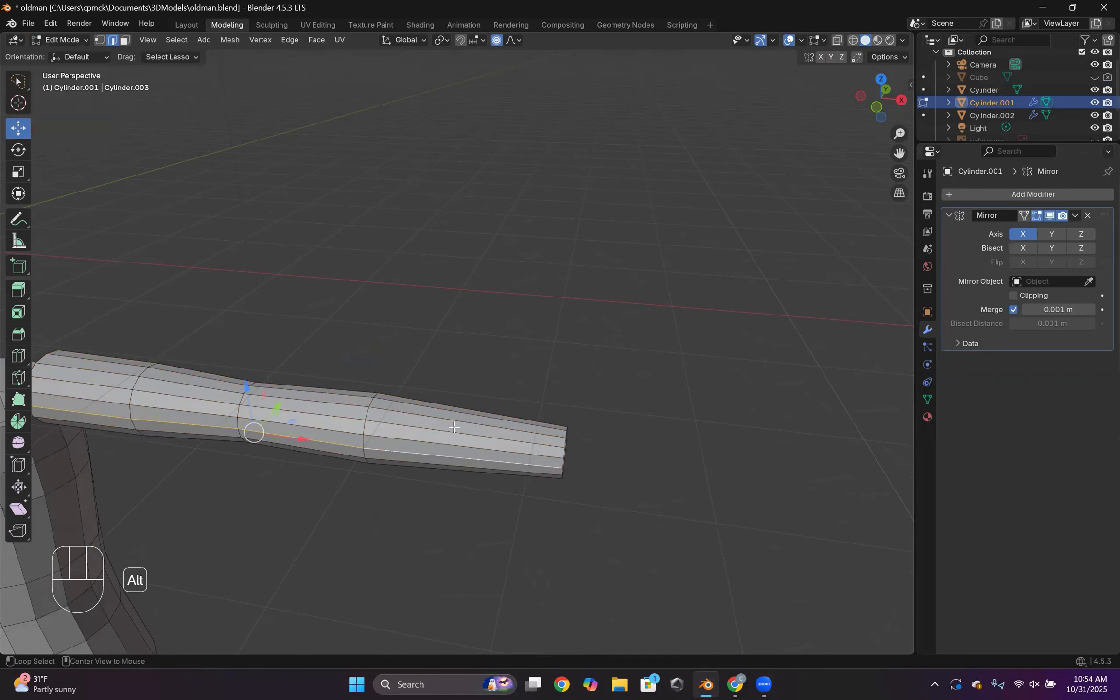
middle_drag(506, 452, 517, 462)
key(ctrl+r)
click(516, 452)
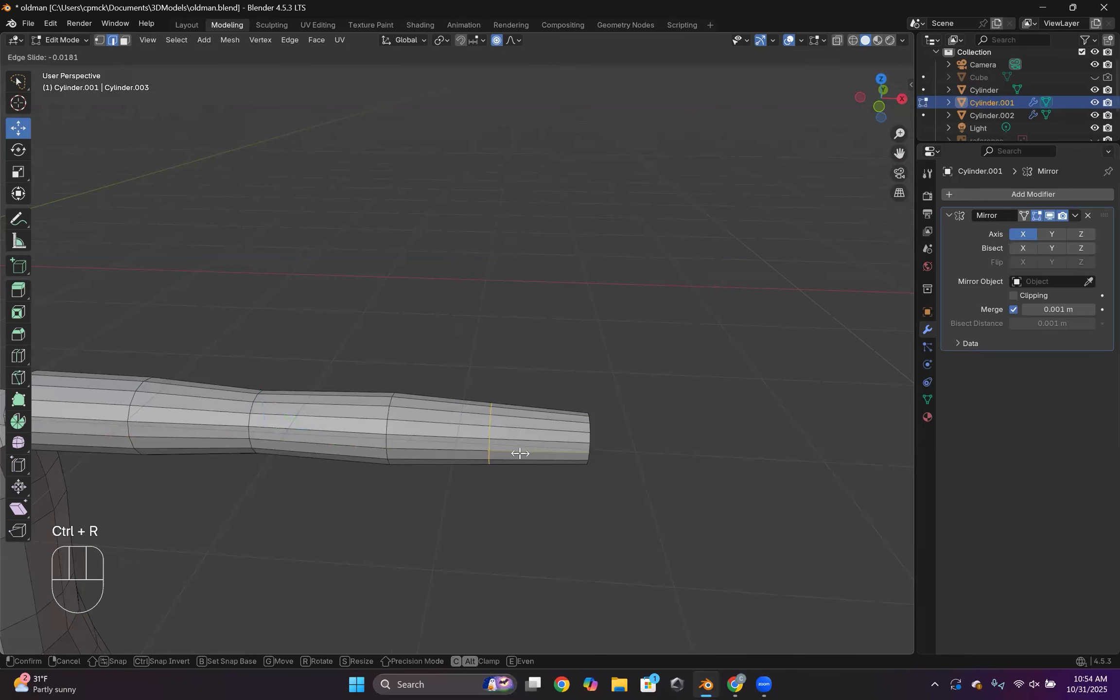
click(519, 453)
key(s)
click(591, 435)
- Select the ring of faces at the arm's wrist end and scale it to about 0.90
middle_drag(584, 441, 216, 260)
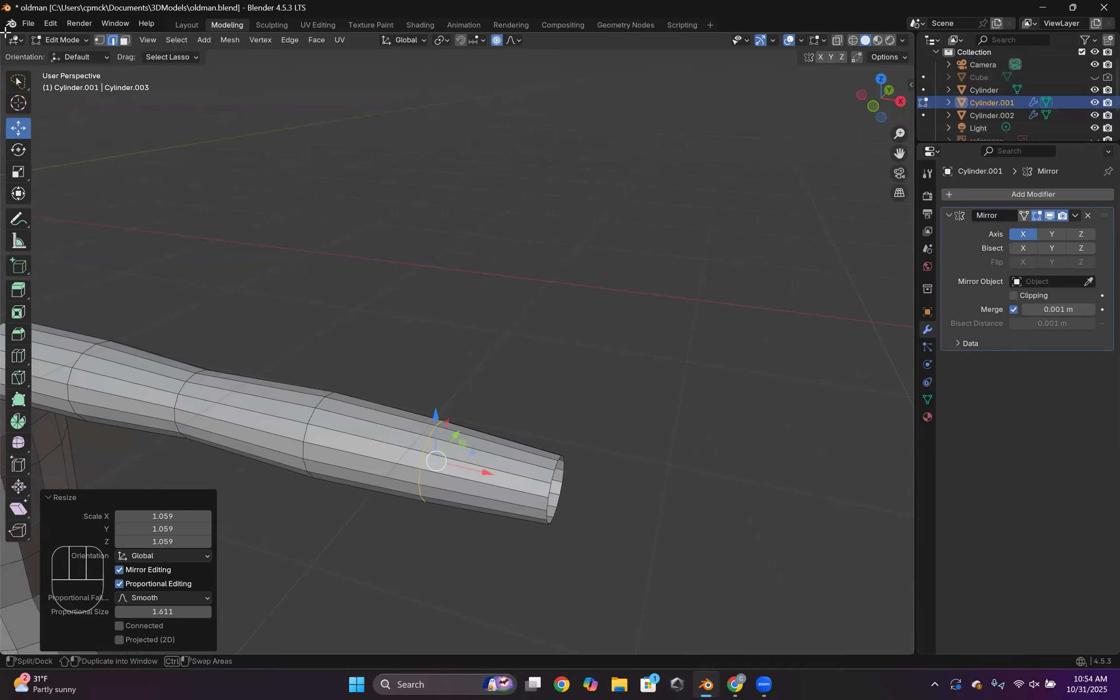
click(125, 40)
alt+click(459, 478)
scroll(459, 478, down, 4)
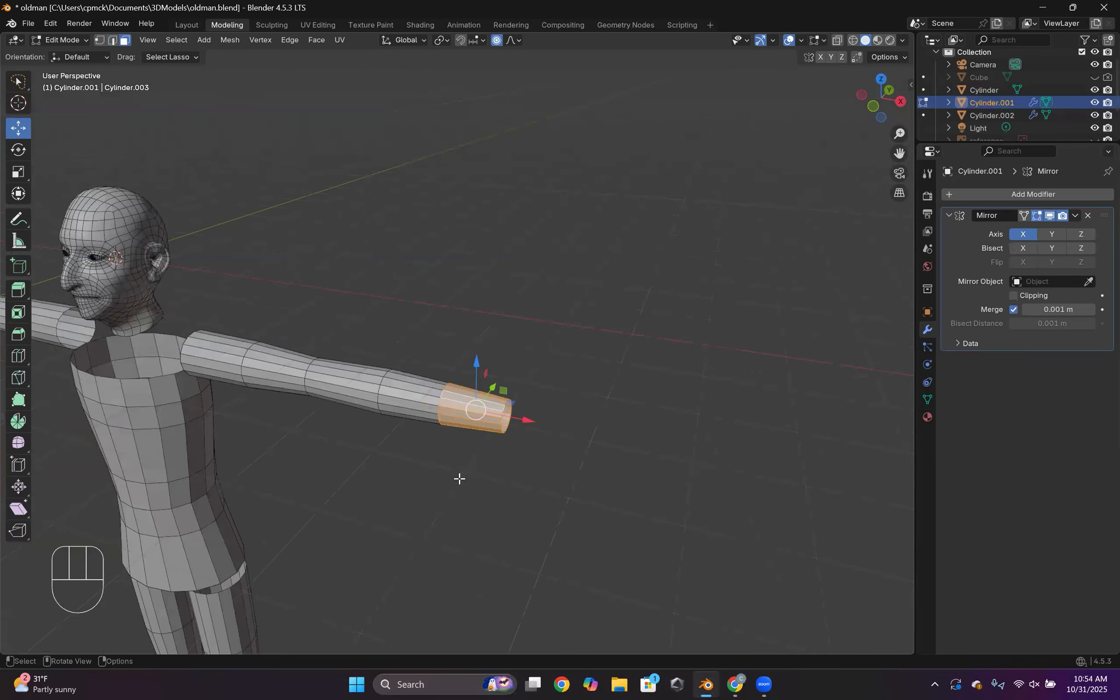
middle_drag(527, 455, 432, 442)
scroll(507, 450, up, 6)
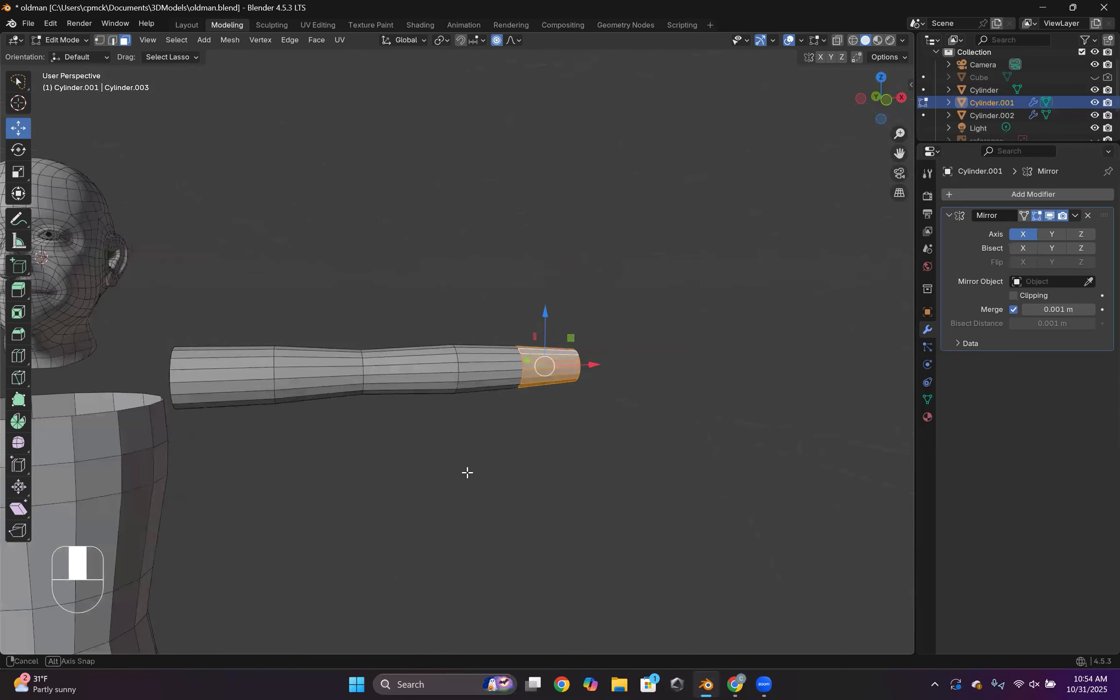
scroll(471, 457, down, 6)
middle_drag(515, 445, 492, 467)
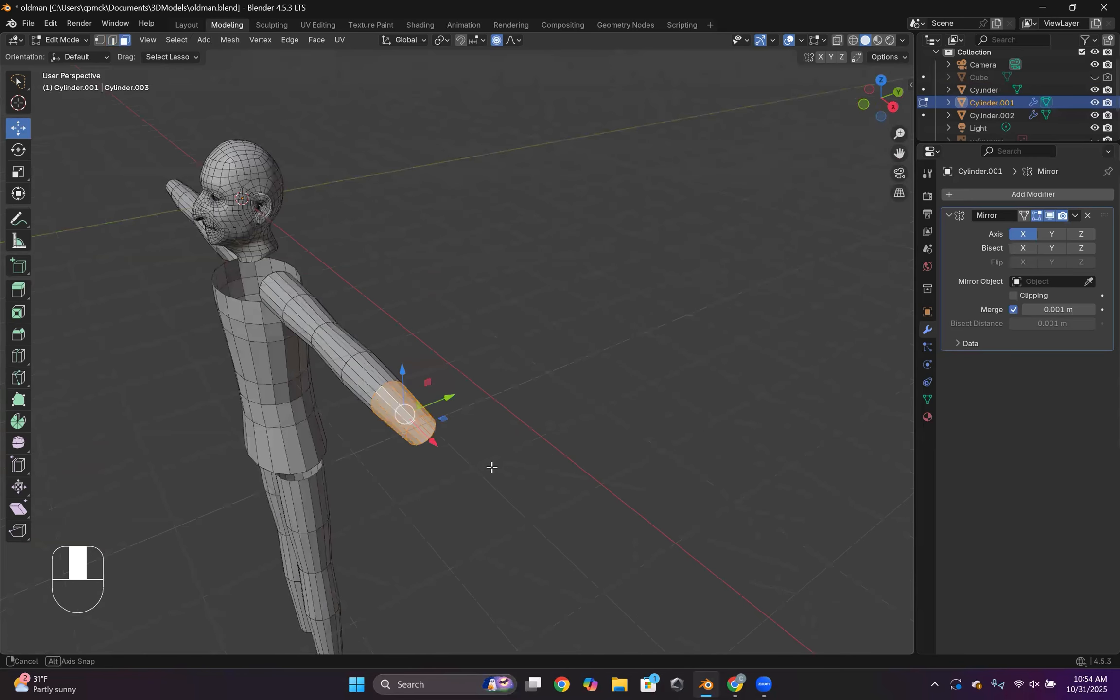
middle_drag(591, 460, 497, 439)
key(s)
click(579, 455)
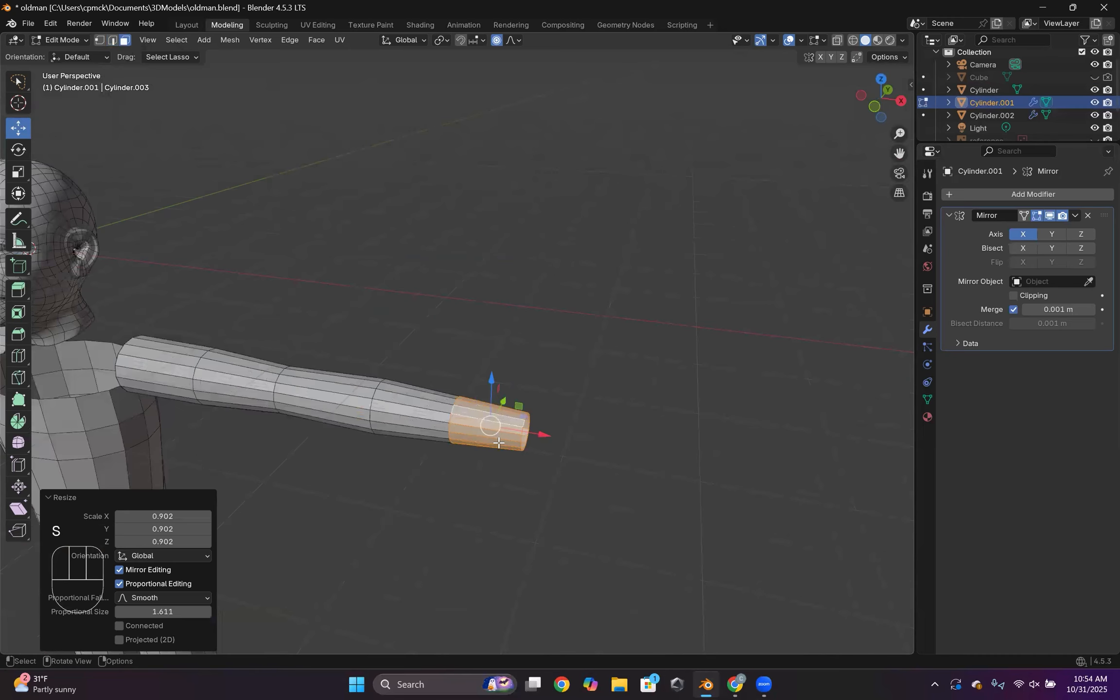
- Try to copy and paste the selected wrist faces
key(ctrl+c)
key(ctrl+v)
right_click(499, 442)
click(58, 40)
click(63, 65)
click(73, 40)
click(77, 68)
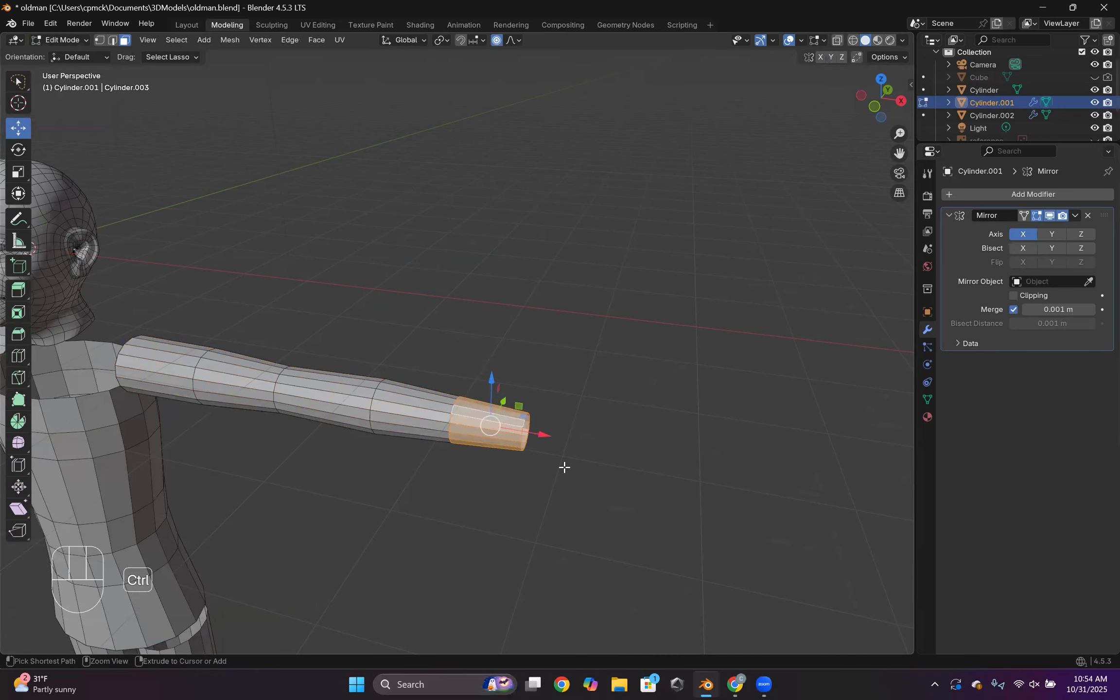
key(ctrl+c)
key(ctrl+v)
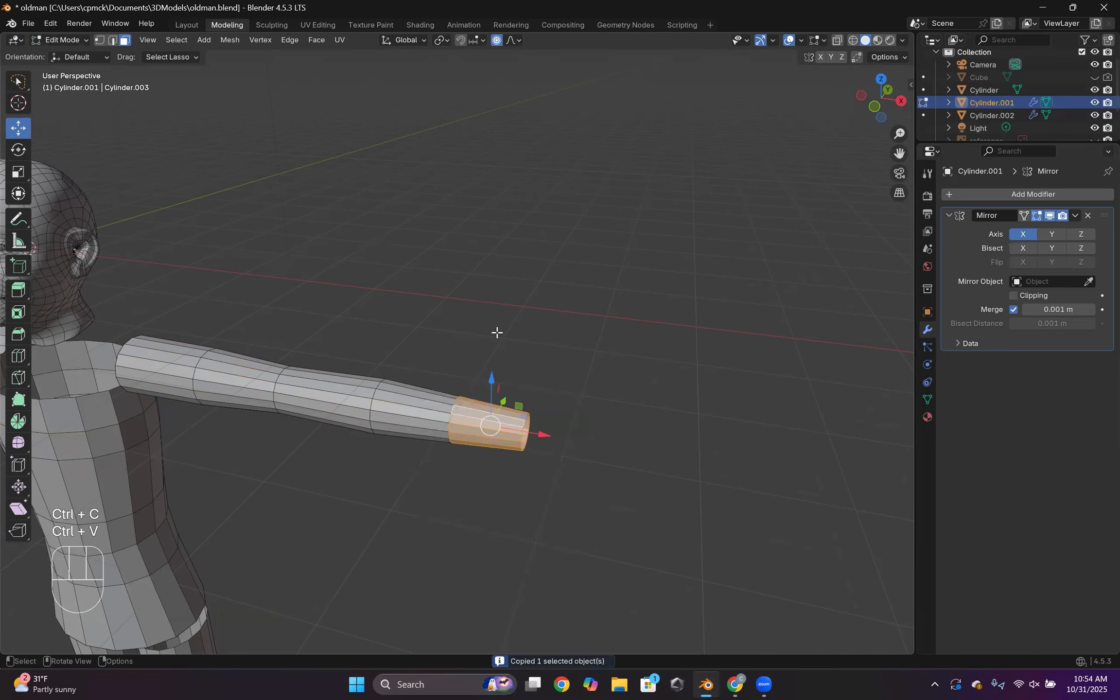
- Duplicate the wrist faces and move the copy about 1.23 m outward along X
key(shift+d)
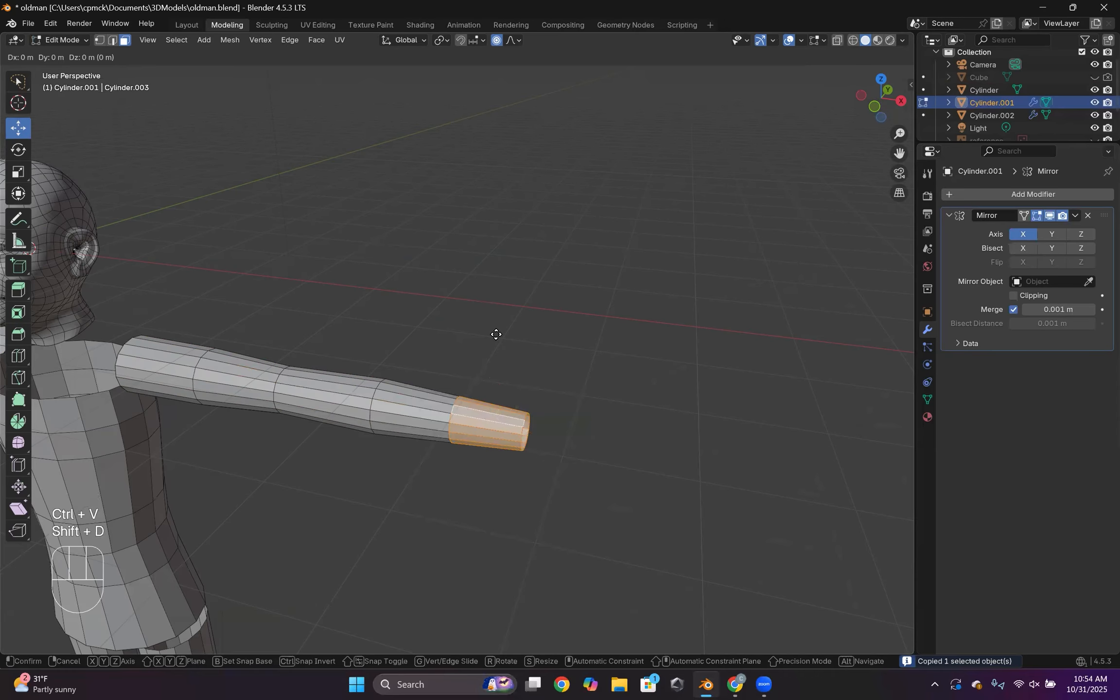
key(x)
click(589, 380)
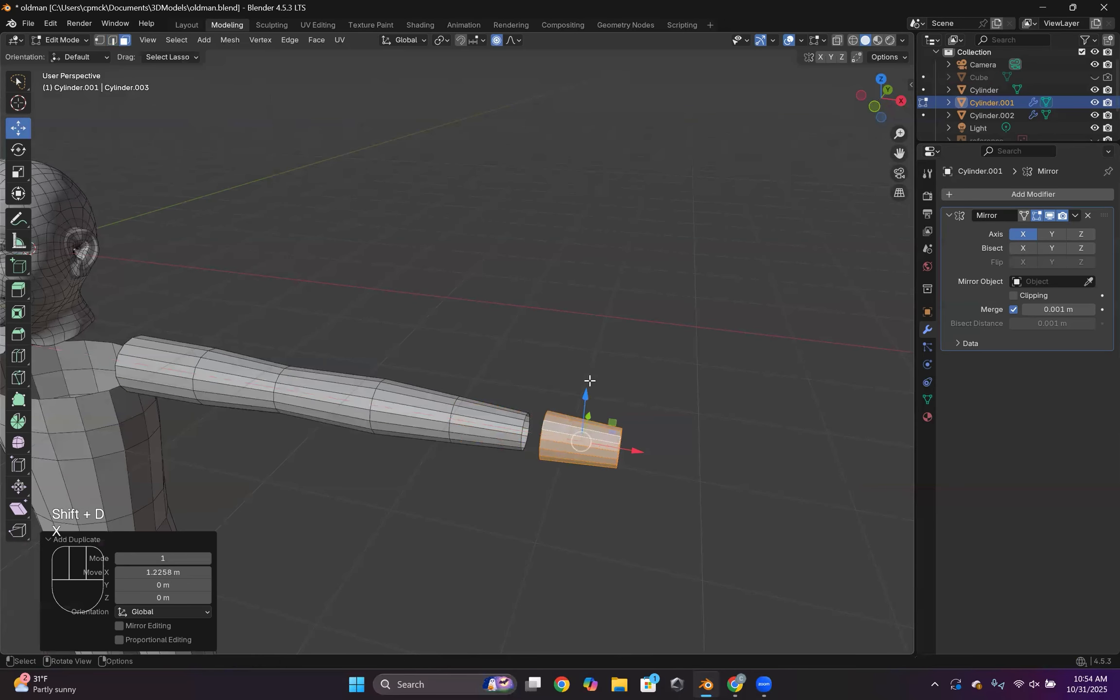
scroll(590, 380, down, 2)
middle_drag(465, 440, 495, 402)
scroll(481, 403, up, 2)
middle_drag(407, 437, 408, 475)
- Scale the outer edge loop of the duplicated wrist piece to 1.34 along Y
key(alt+a)
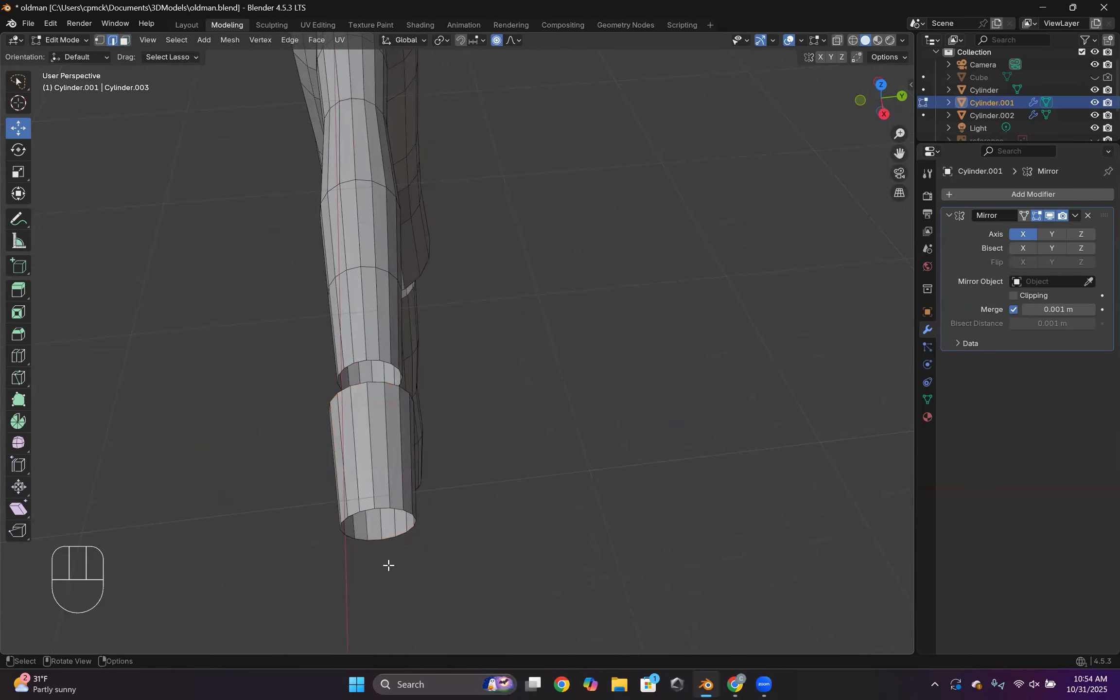
drag(382, 517, 478, 440)
click(18, 172)
middle_drag(478, 440, 535, 479)
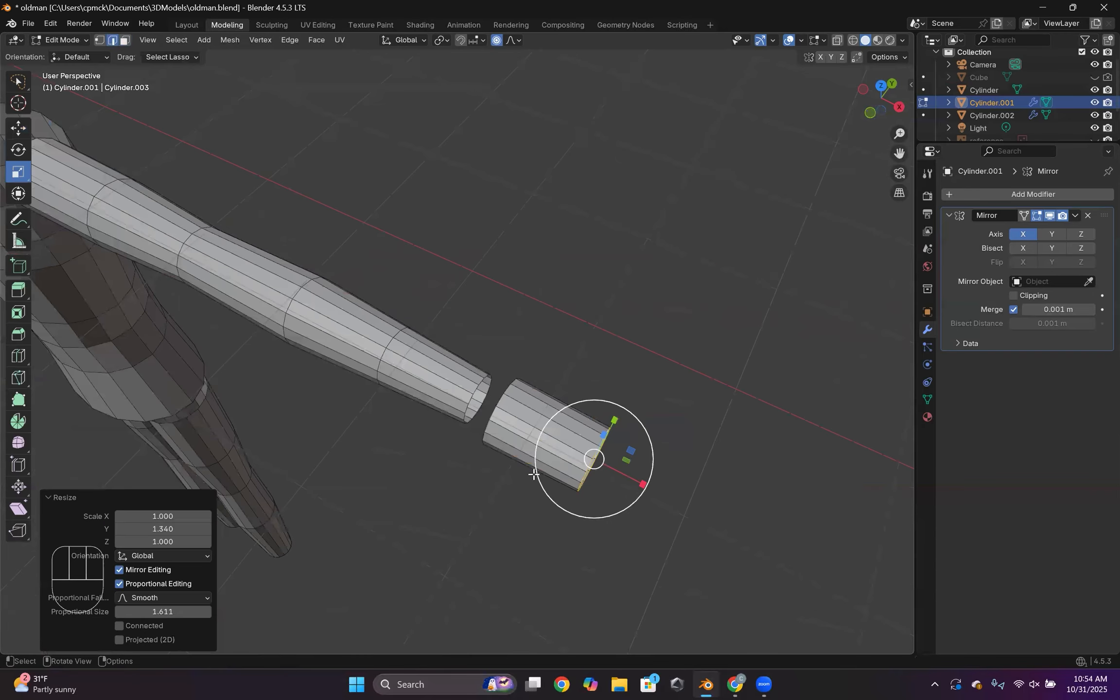
scroll(550, 457, up, 2)
- Select the duplicated piece's inner edge loop, facing the wrist, and widen it
scroll(547, 459, down, 4)
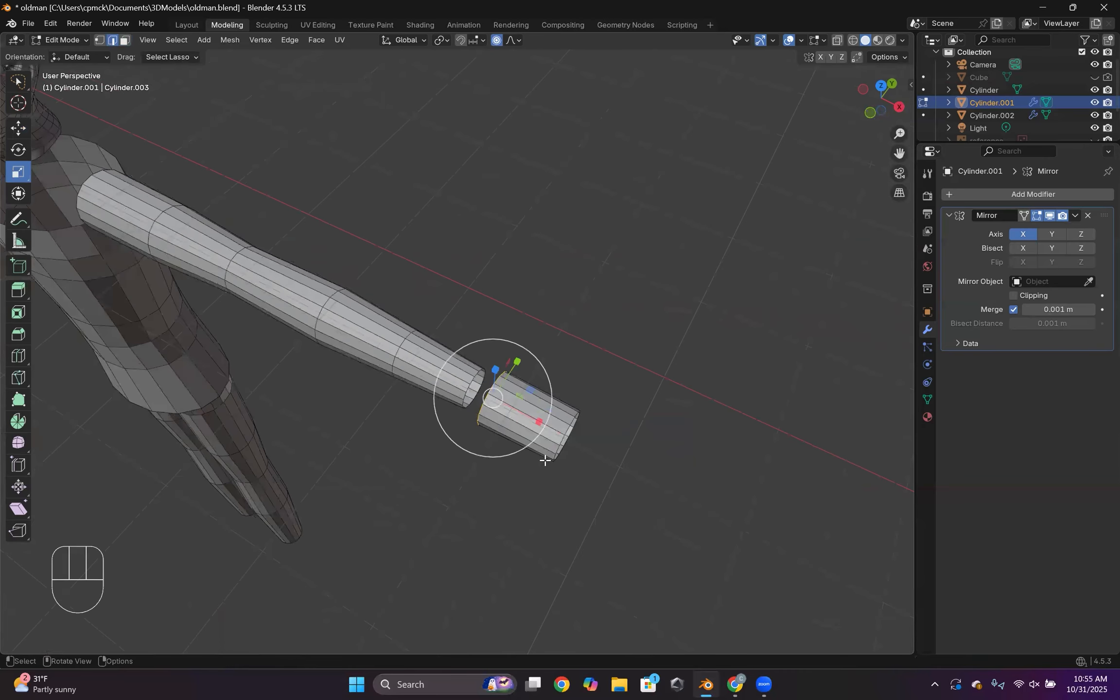
middle_drag(514, 468, 507, 458)
drag(508, 412, 509, 380)
middle_drag(508, 380, 537, 448)
scroll(428, 439, up, 3)
- Undo the edge loop scaling and the duplication of the wrist faces
key(ctrl+z)
key(ctrl+z)
key(ctrl+z)
key(ctrl+z)
key(ctrl+z)
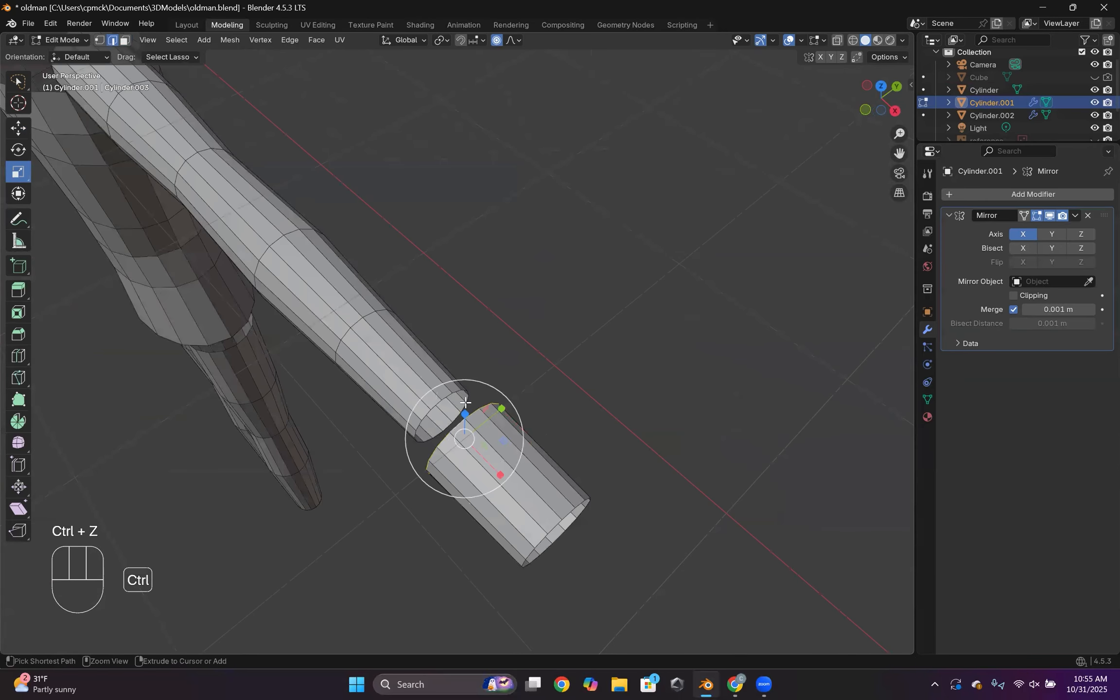
key(ctrl+z)
key(ctrl+z)
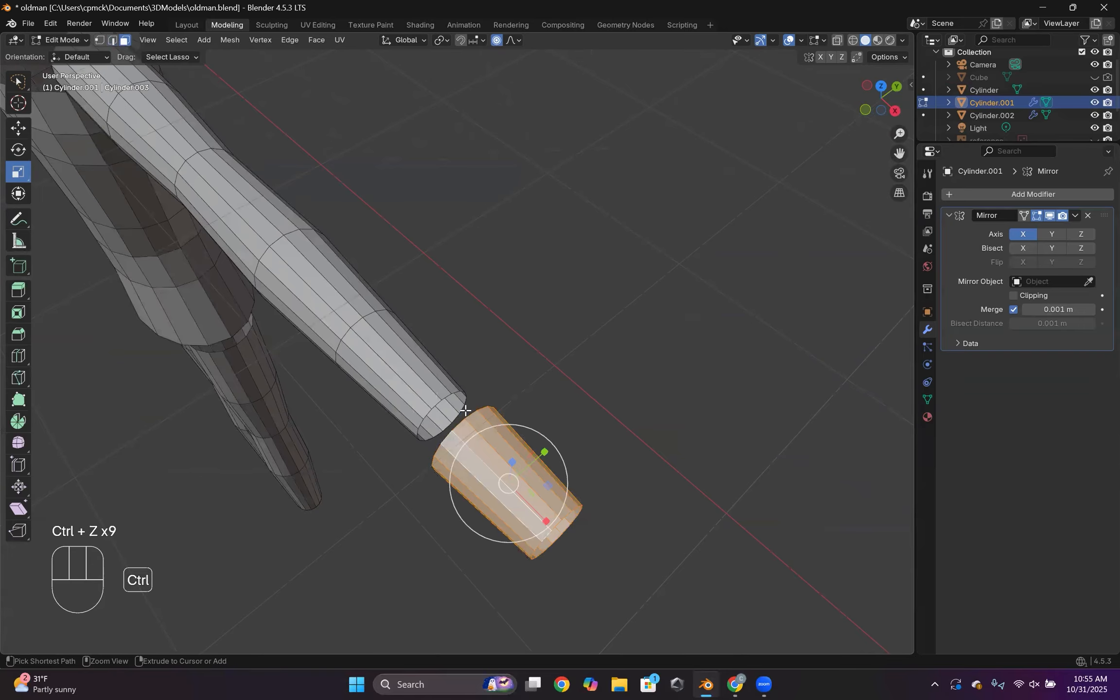
key(ctrl+z)
- Extrude the open edge loop at the arm's wrist outward along X and shape it into the start of a palm
middle_drag(512, 442, 449, 377)
alt+click(470, 406)
scroll(505, 380, down, 3)
alt+click(440, 365)
alt+click(444, 366)
middle_drag(445, 365, 507, 355)
scroll(504, 352, up, 4)
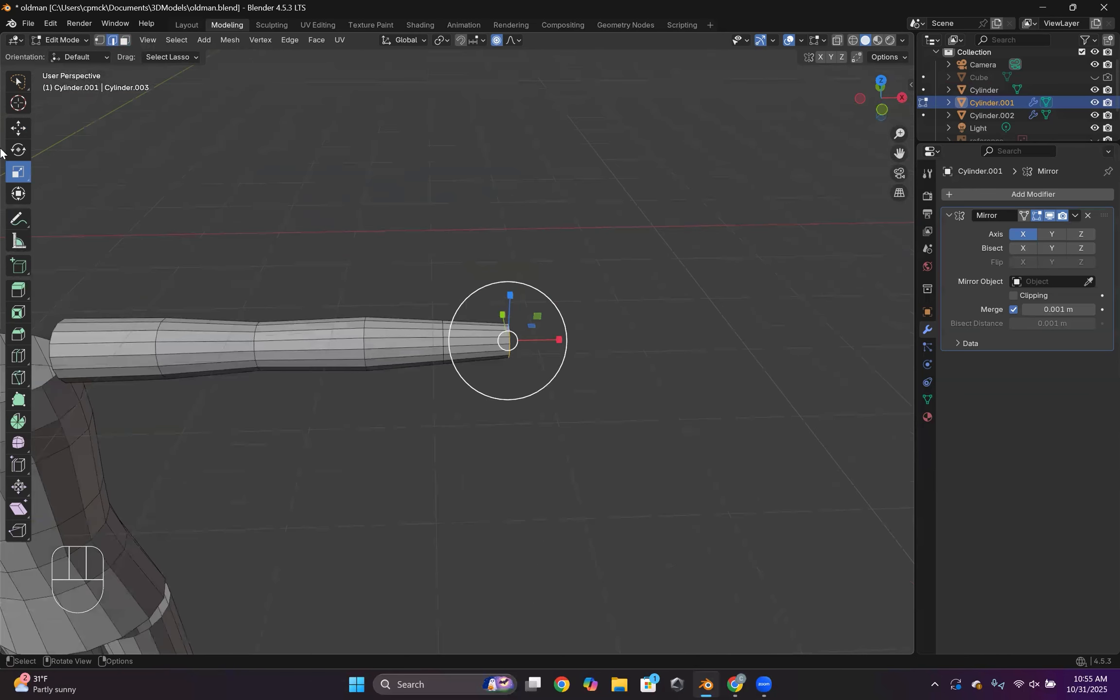
key(e)
key(x)
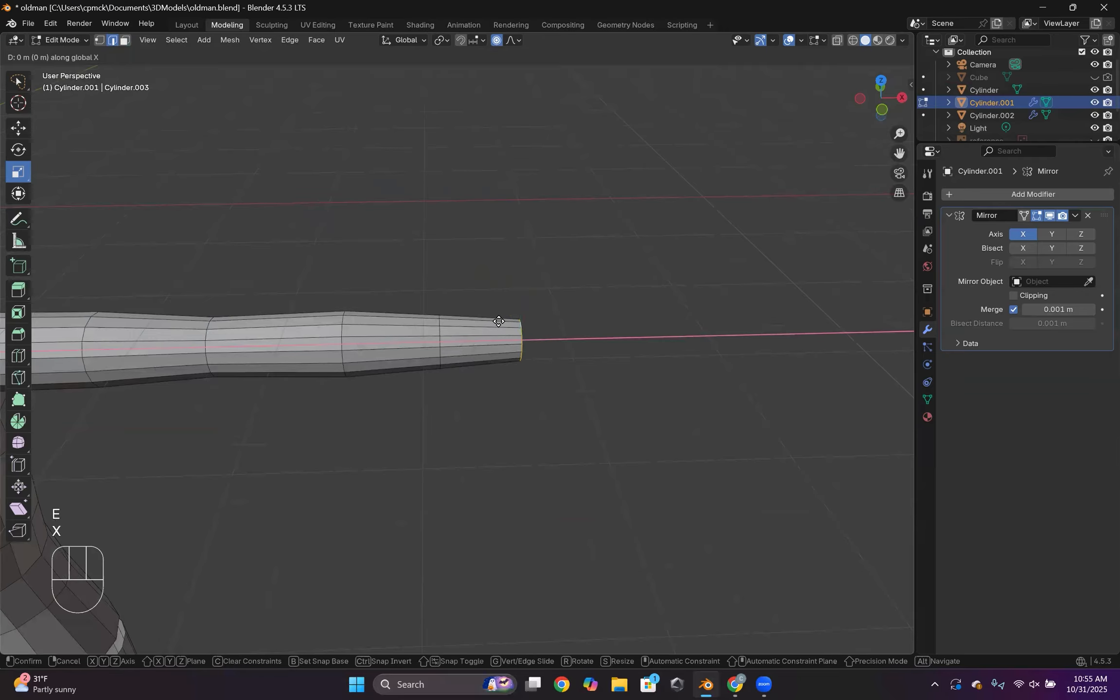
click(549, 324)
middle_drag(559, 336, 532, 367)
drag(526, 369, 539, 358)
scroll(539, 358, up, 9)
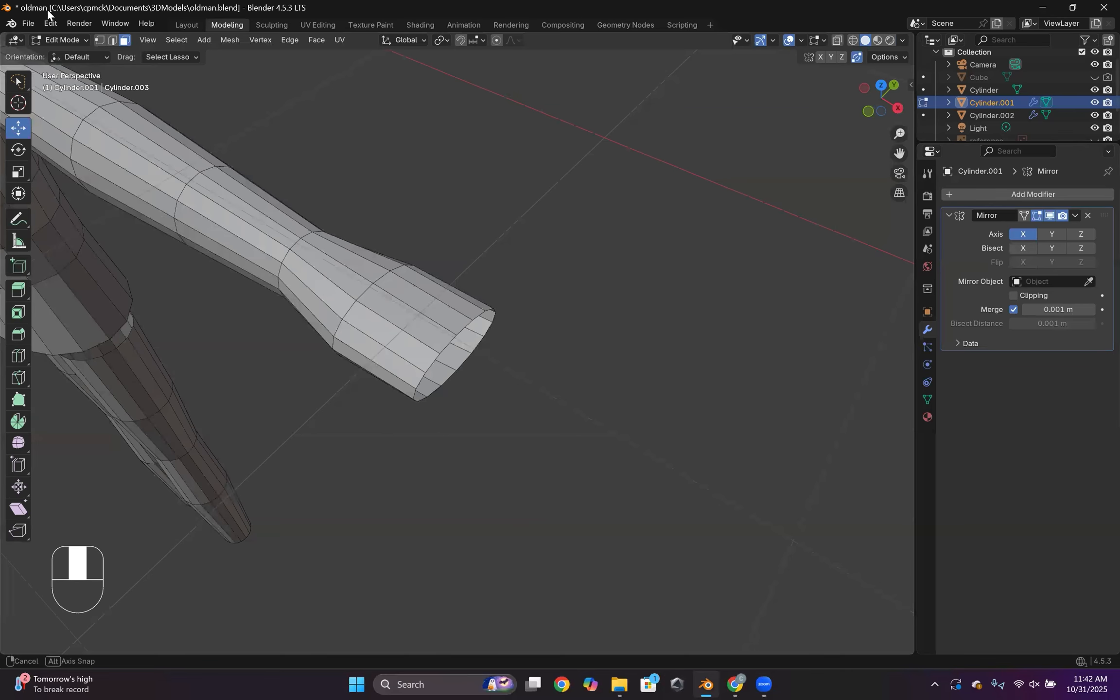
- Leave mesh editing of the arm and add a 10-vertex cylinder with 1 m radius and 2 m depth
middle_drag(47, 13, 74, 32)
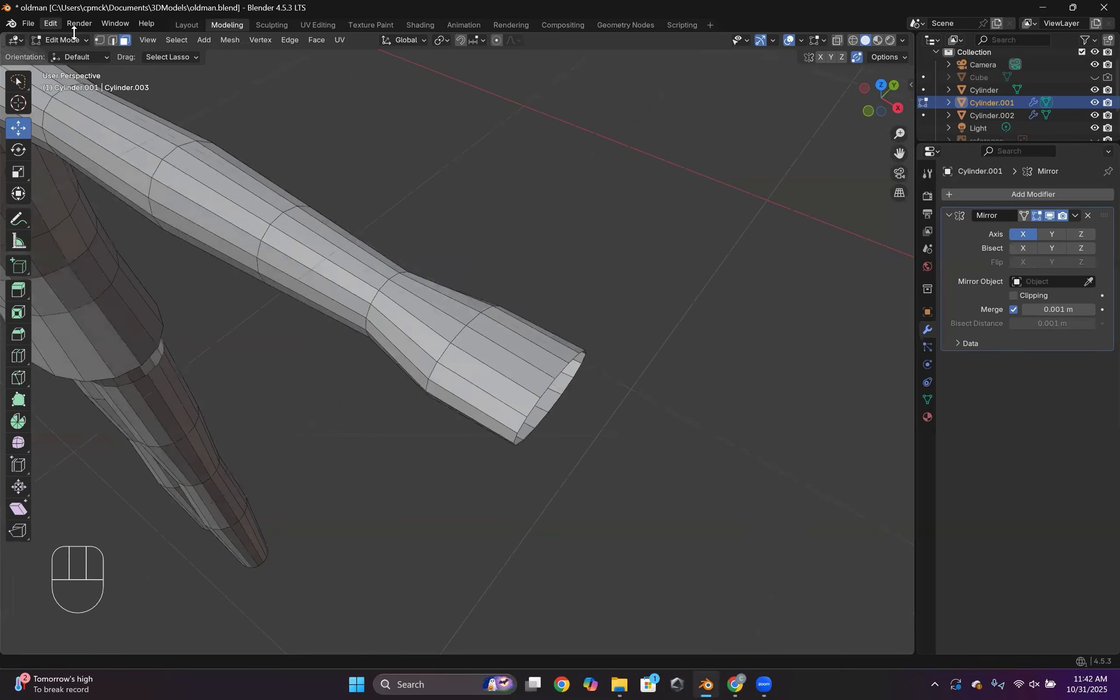
key(Tab)
click(199, 39)
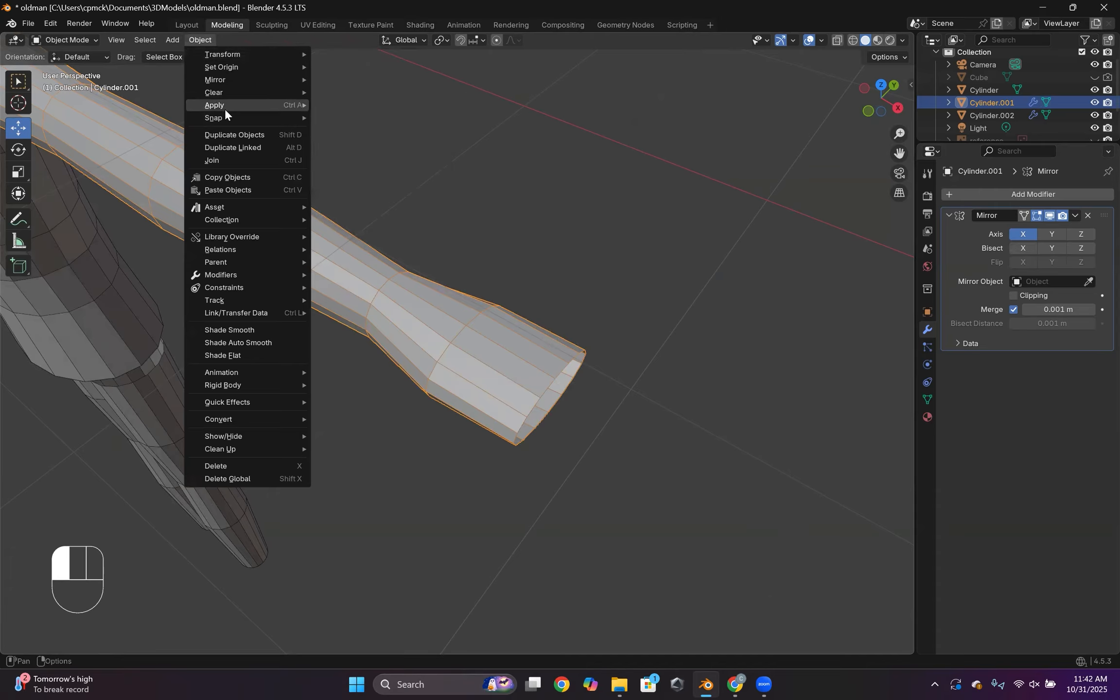
mouse_move(170, 38)
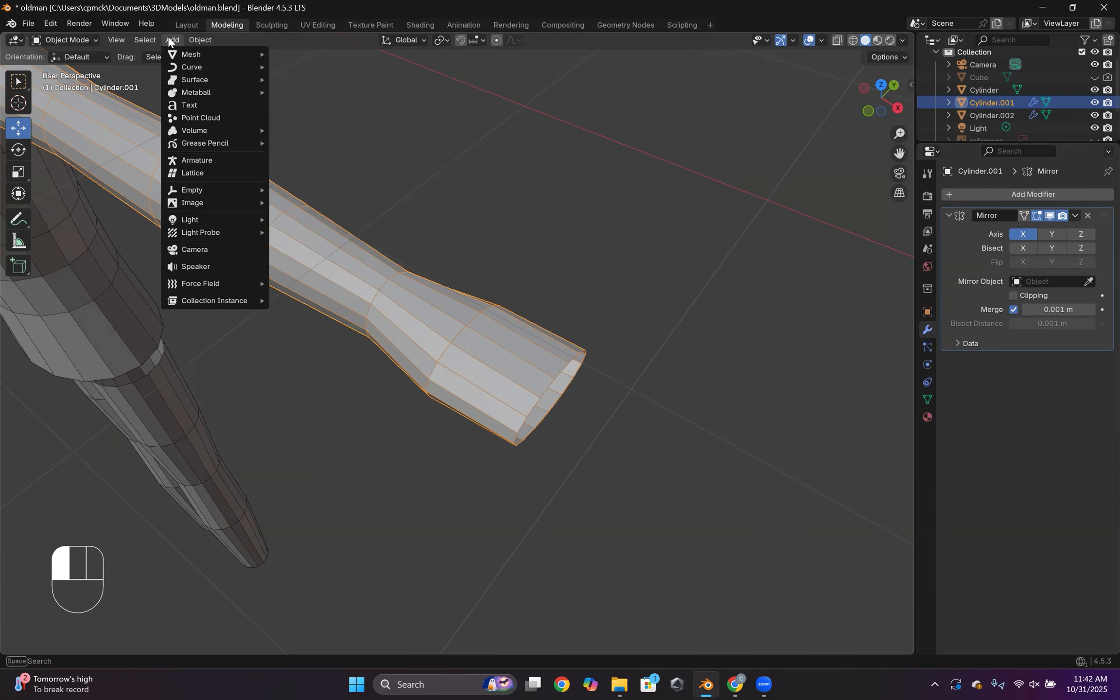
mouse_move(199, 51)
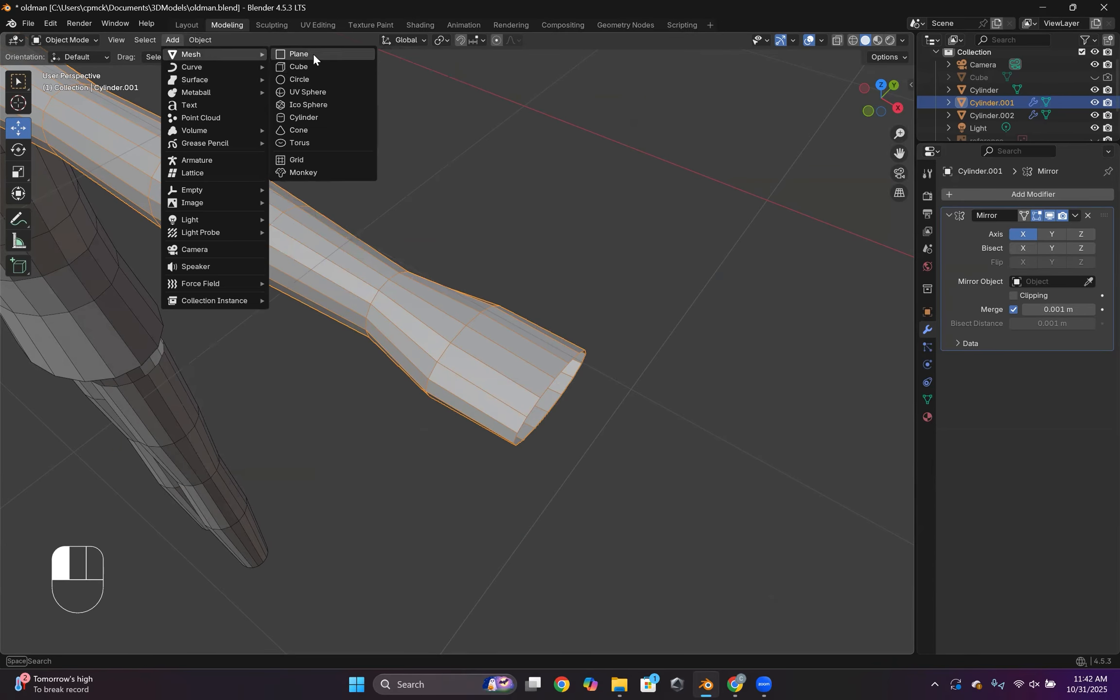
click(304, 118)
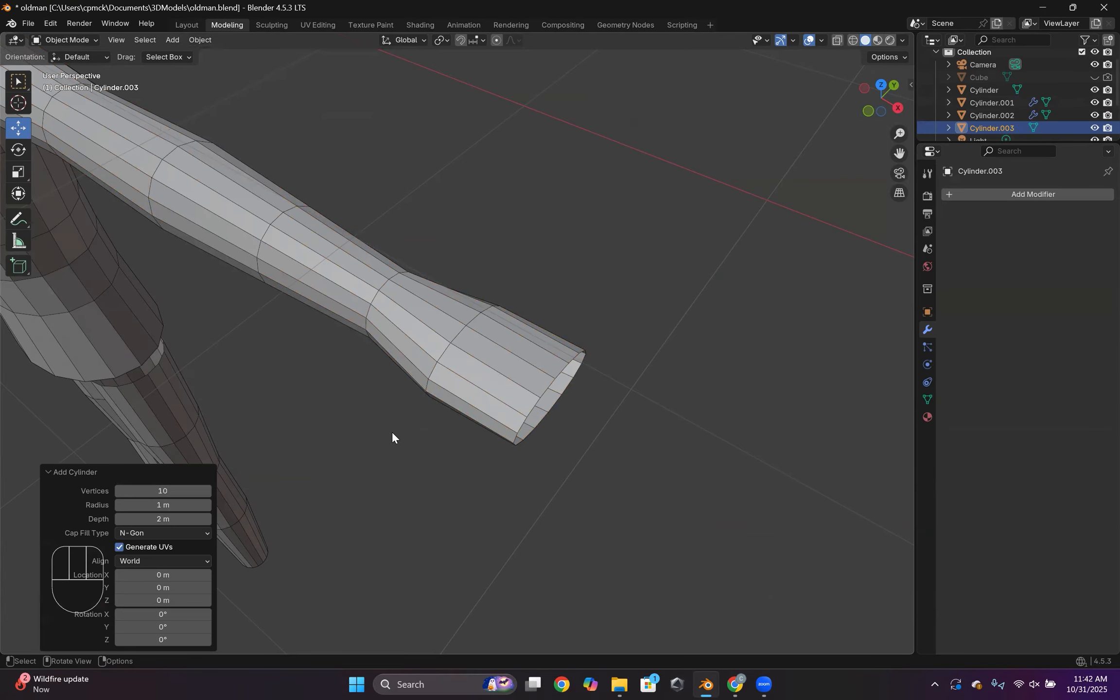
- Move the new cylinder about 10.75 m along X so it sits beyond the hand
scroll(391, 418, down, 6)
middle_drag(387, 405, 311, 311)
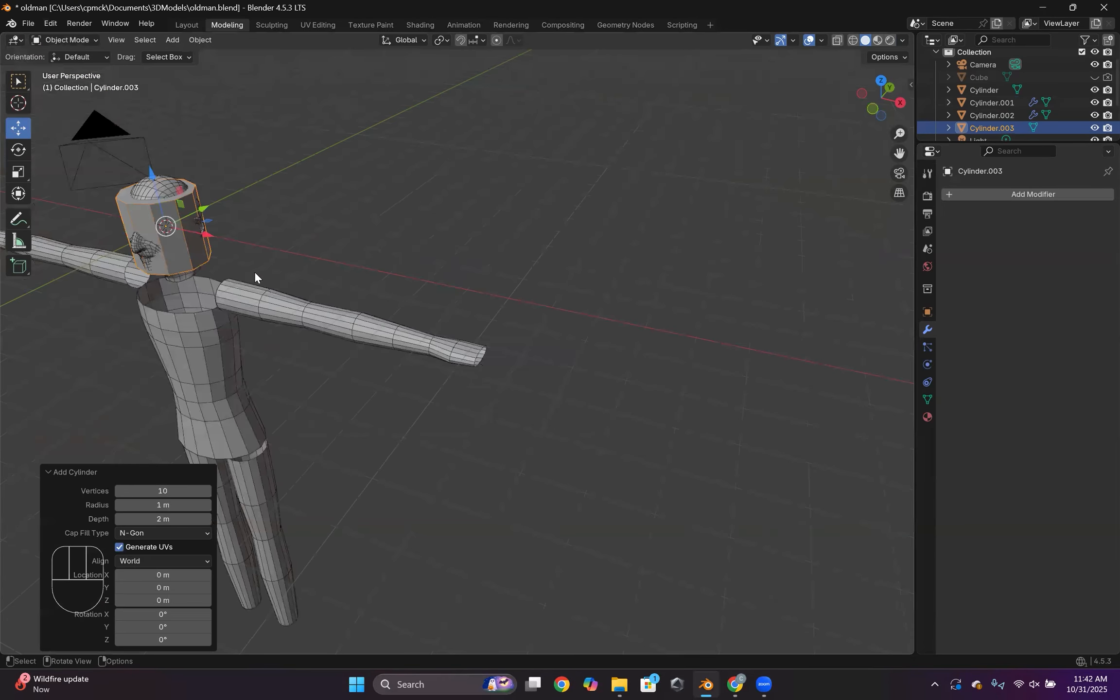
middle_drag(255, 277, 555, 363)
drag(260, 276, 647, 368)
scroll(422, 314, up, 1)
shift+middle_drag(423, 313, 211, 265)
scroll(211, 265, up, 2)
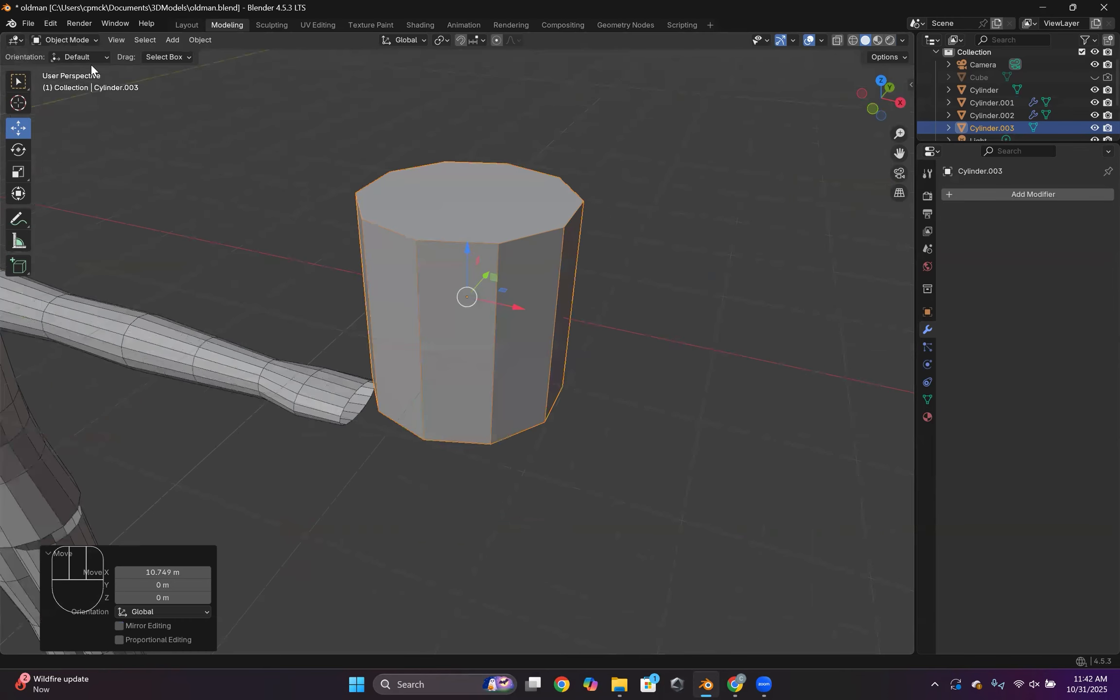
- Delete the top and bottom cap faces of the new cylinder, leaving an open tube
key(Tab)
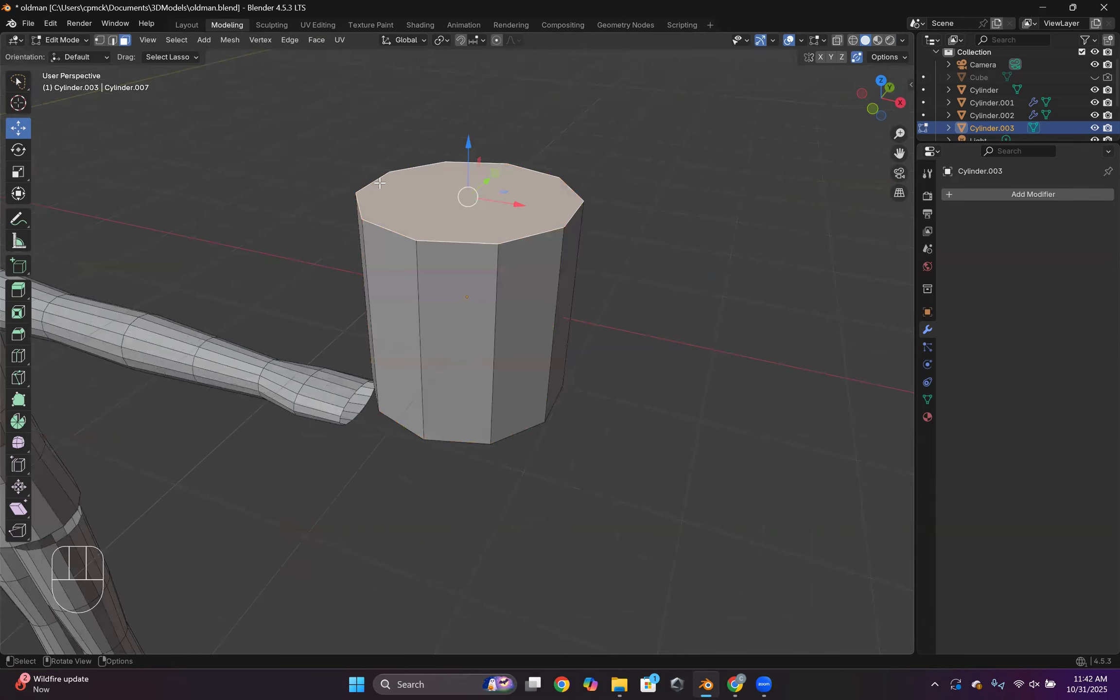
key(x)
click(288, 178)
middle_drag(288, 178, 479, 377)
click(496, 288)
key(x)
click(487, 279)
- Select all the tube's side faces and rotate them exactly 90° about Y to align the tube with the arm
scroll(480, 331, up, 3)
alt+click(483, 330)
scroll(380, 316, down, 1)
middle_drag(514, 302, 2, 8)
click(20, 151)
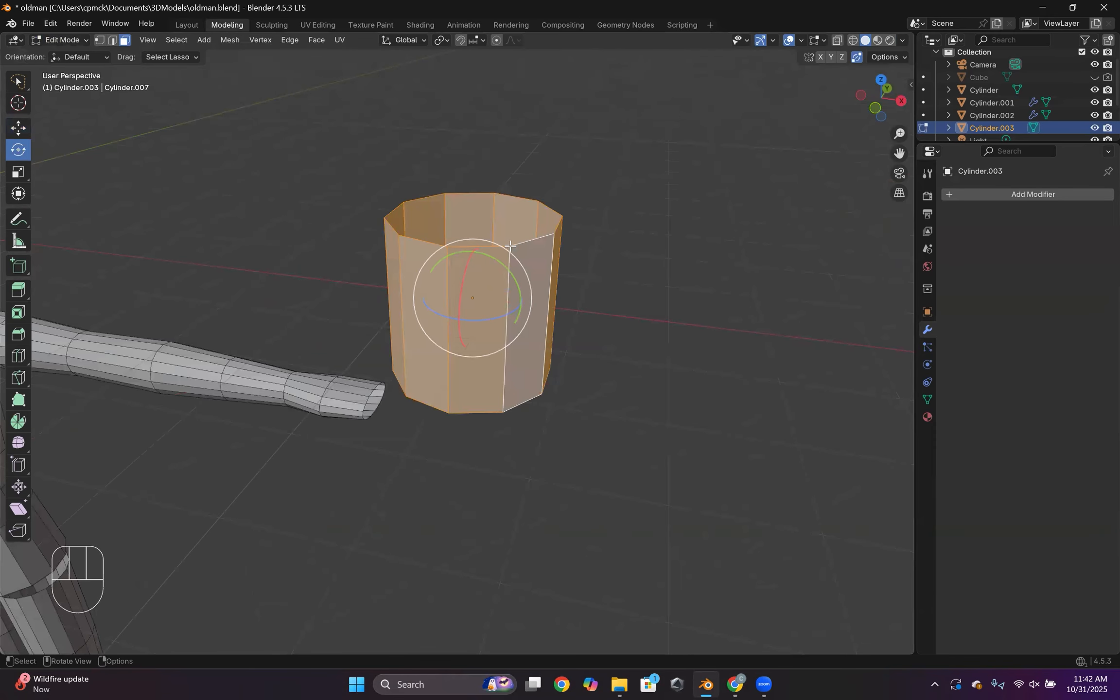
middle_drag(499, 264, 499, 249)
scroll(506, 252, up, 2)
scroll(510, 219, down, 2)
middle_drag(379, 361, 466, 236)
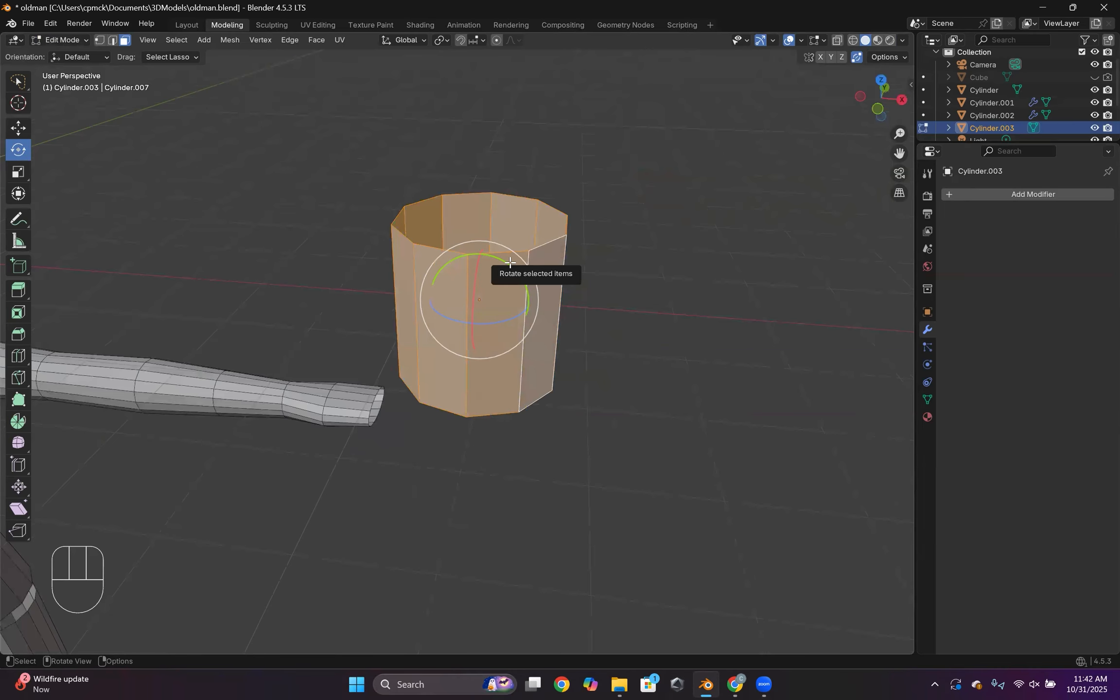
drag(501, 261, 502, 340)
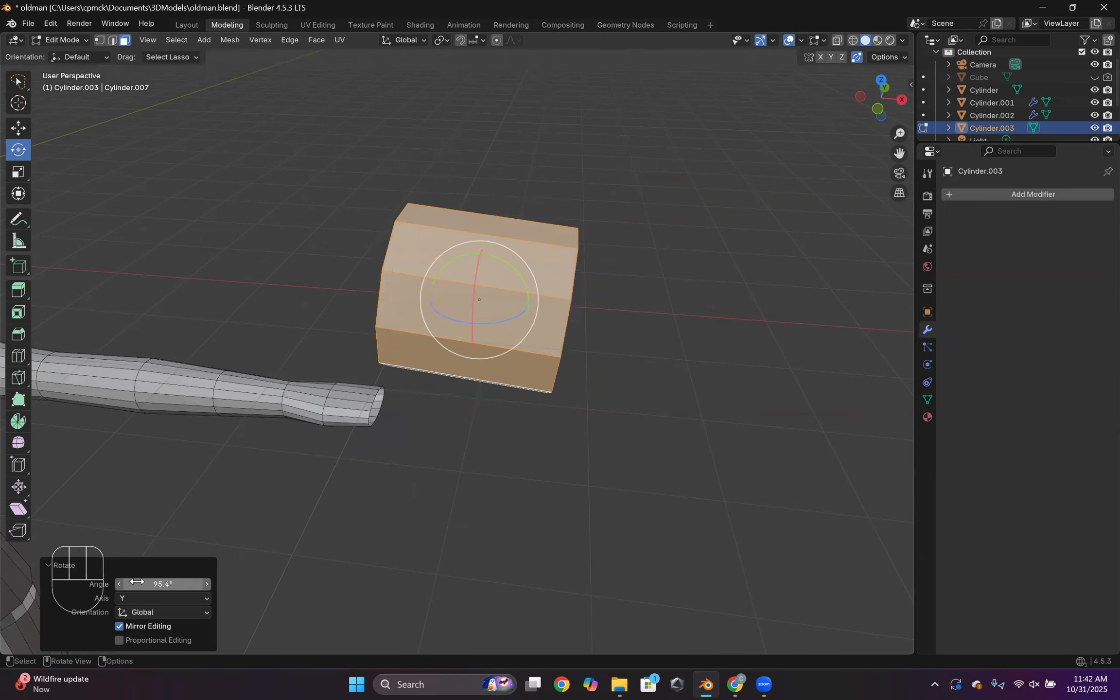
drag(151, 595, 151, 583)
click(151, 584)
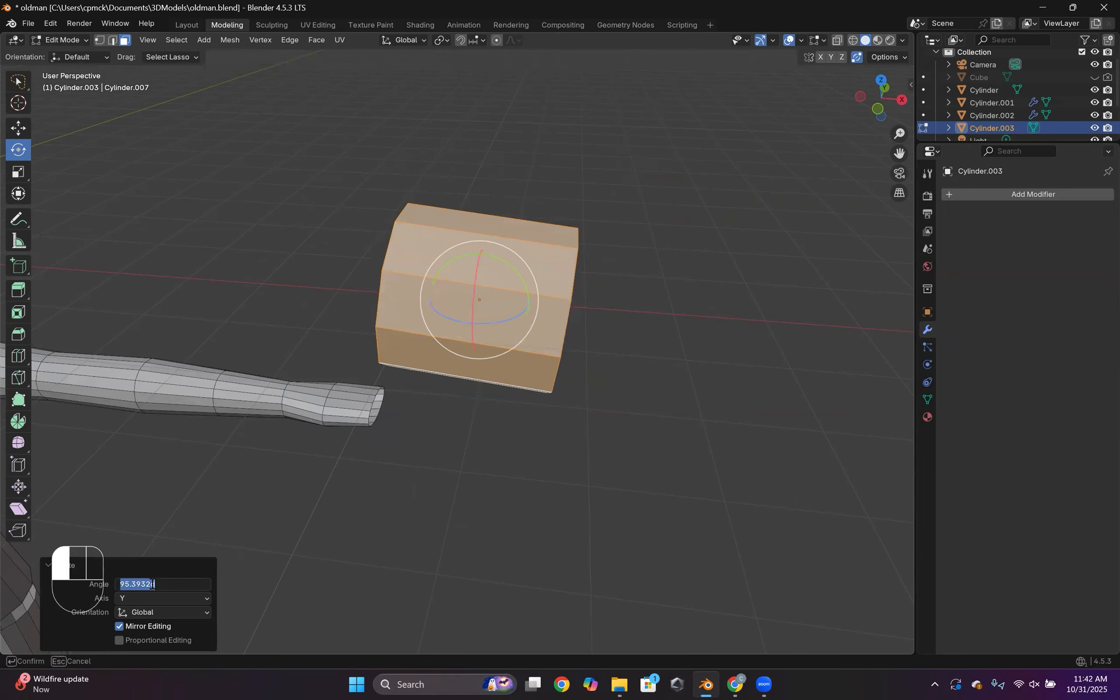
text(90)
key(Return)
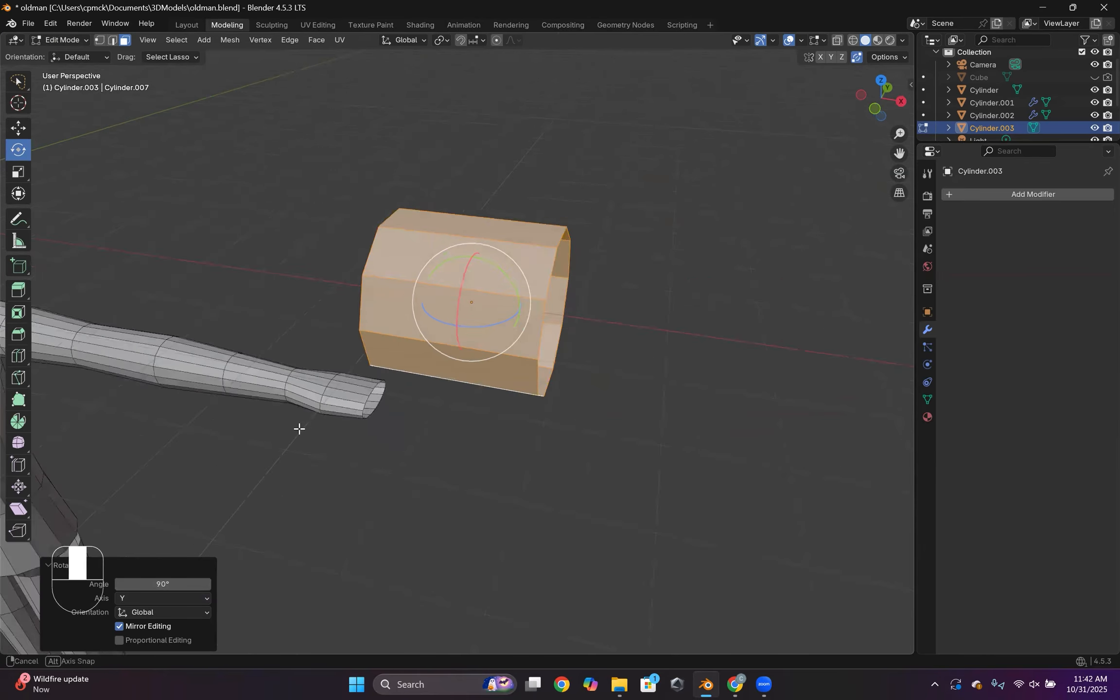
- Scale the tube uniformly by a factor of about -0.175
middle_drag(300, 427, 532, 376)
key(s)
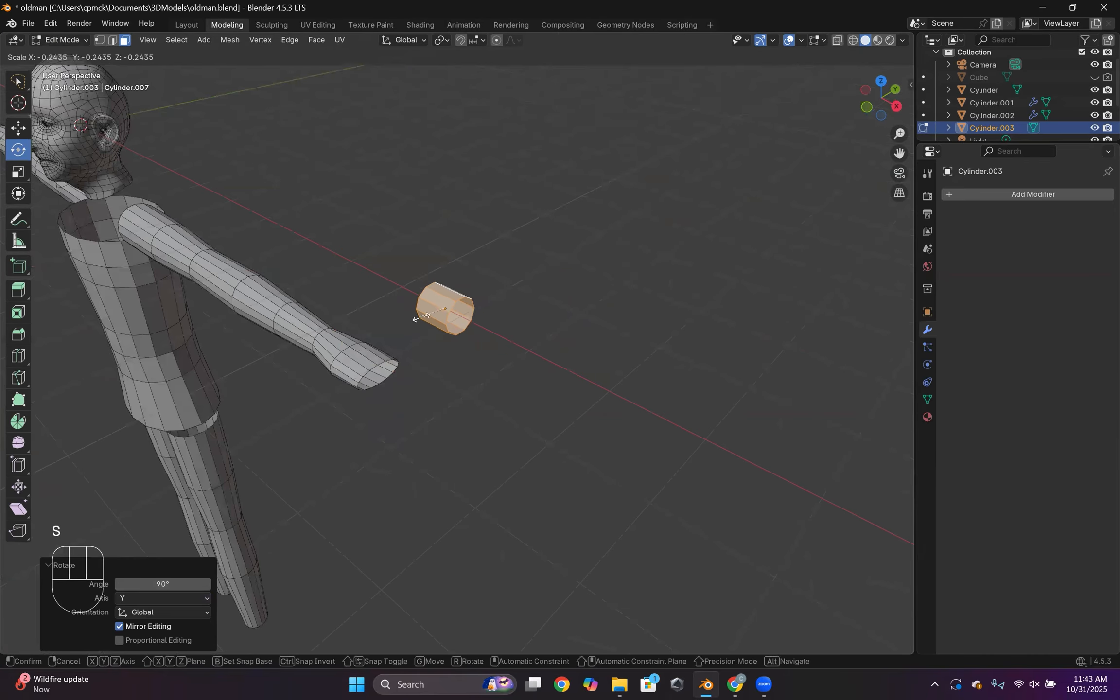
click(422, 321)
middle_drag(415, 333, 421, 331)
- Move the small tube to the open end of the palm and resize it to finger thickness
click(12, 125)
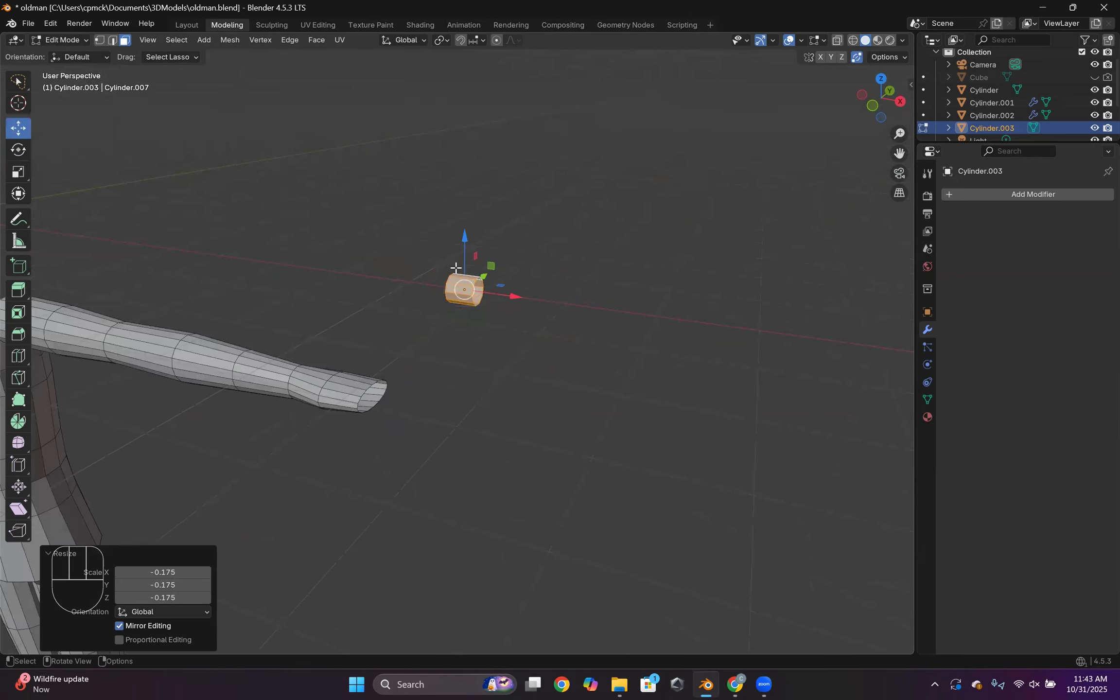
drag(465, 236, 417, 411)
drag(380, 364, 382, 346)
drag(429, 417, 450, 416)
key(s)
click(516, 451)
middle_drag(517, 452, 457, 479)
shift+middle_drag(456, 478, 470, 304)
drag(425, 360, 395, 372)
- Stretch the finger tube by about 5.68 along X and shift it outward from the palm
click(18, 172)
drag(362, 427, 471, 620)
key(shift+space)
key(g)
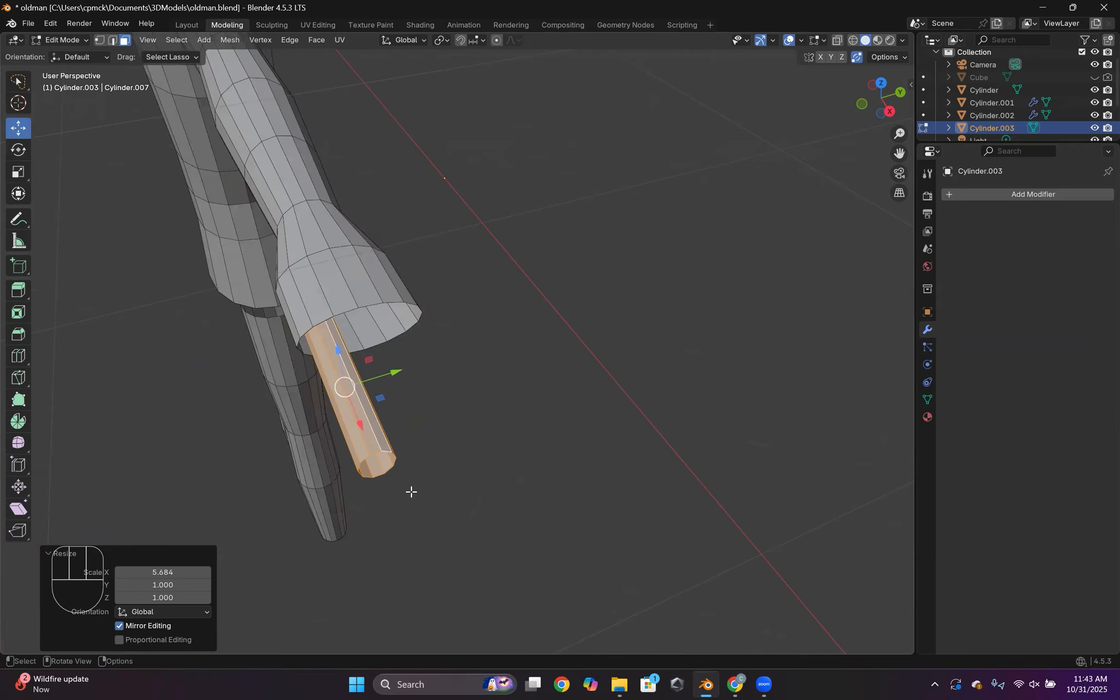
drag(357, 414, 356, 441)
- Resize the finger tube and position it at the side edge of the palm opening, raising it about 0.04 m in Z
click(18, 172)
click(15, 122)
key(shift+space)
key(s)
click(18, 128)
middle_drag(432, 437, 413, 469)
key(s)
click(420, 453)
drag(361, 417, 354, 394)
drag(400, 343, 391, 346)
middle_drag(359, 377, 402, 345)
drag(314, 432, 312, 421)
mouse_move(433, 442)
middle_down()
mouse_move(373, 464)
mouse_move(452, 445)
middle_up()
- Apply the finger object's transforms, join it into the arm object and return to mesh editing
click(59, 41)
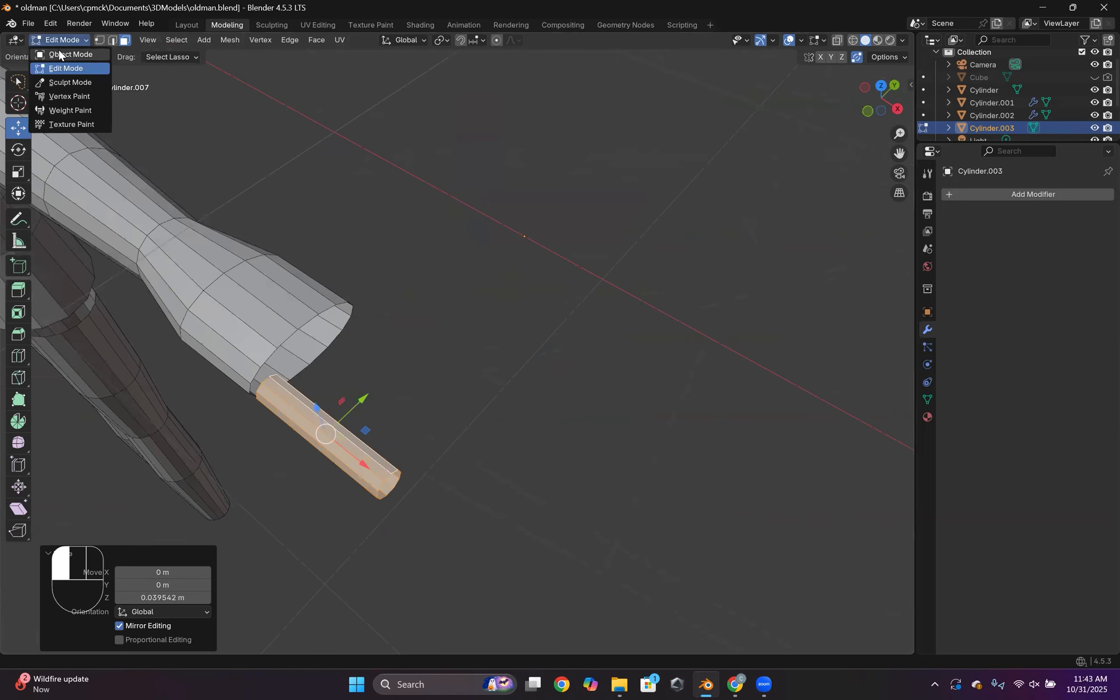
click(60, 54)
middle_drag(253, 126, 286, 88)
click(199, 40)
mouse_move(241, 110)
click(340, 143)
shift+click(238, 376)
key(ctrl+j)
click(60, 40)
click(61, 66)
- Resize the joined finger and raise it about 0.04 m along Z
middle_drag(374, 435, 311, 425)
key(s)
click(523, 440)
drag(295, 434, 295, 416)
middle_drag(272, 500, 382, 457)
- Move the finger about 0.1 m outward along X and fine-tune its length with an X scale of 0.982
key(s)
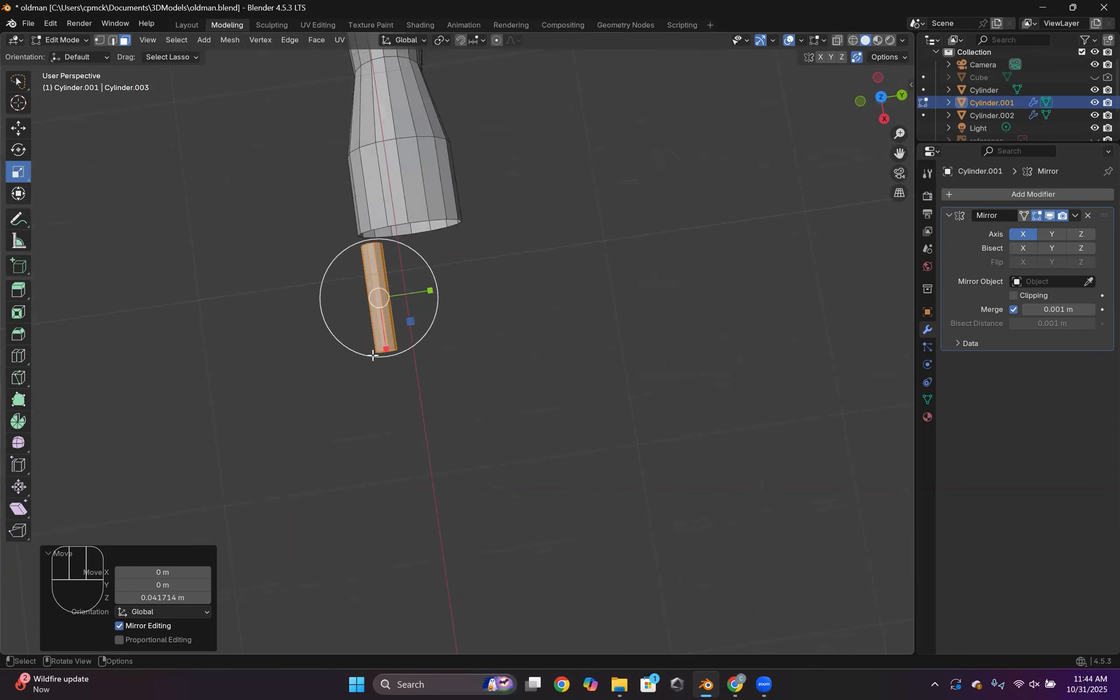
key(x)
click(389, 356)
drag(388, 355, 395, 363)
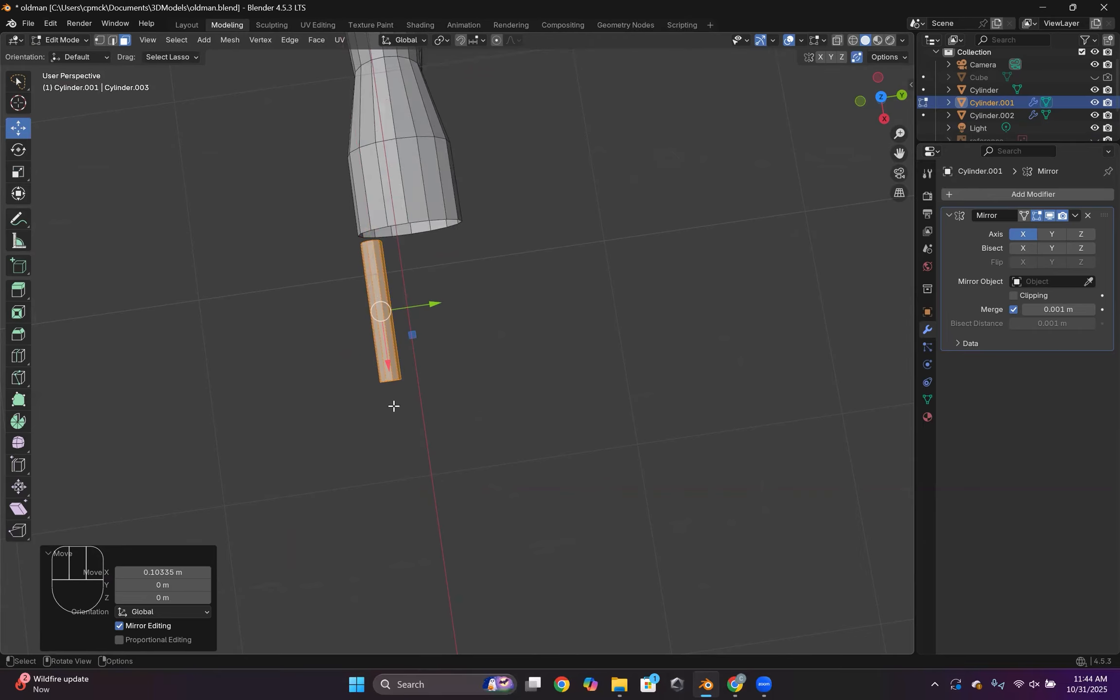
click(19, 127)
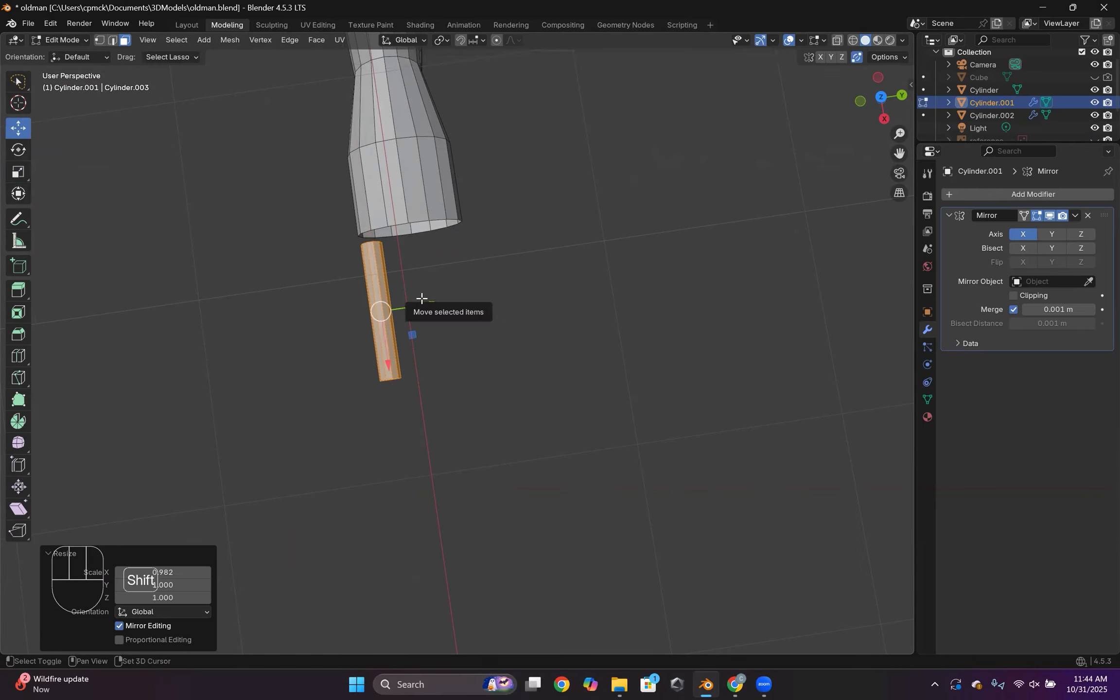
- Duplicate the finger twice along Y for the next two fingers, offsetting the second copy about 0.22 m
key(shift+d)
key(y)
click(452, 291)
key(shift+d)
key(y)
click(481, 290)
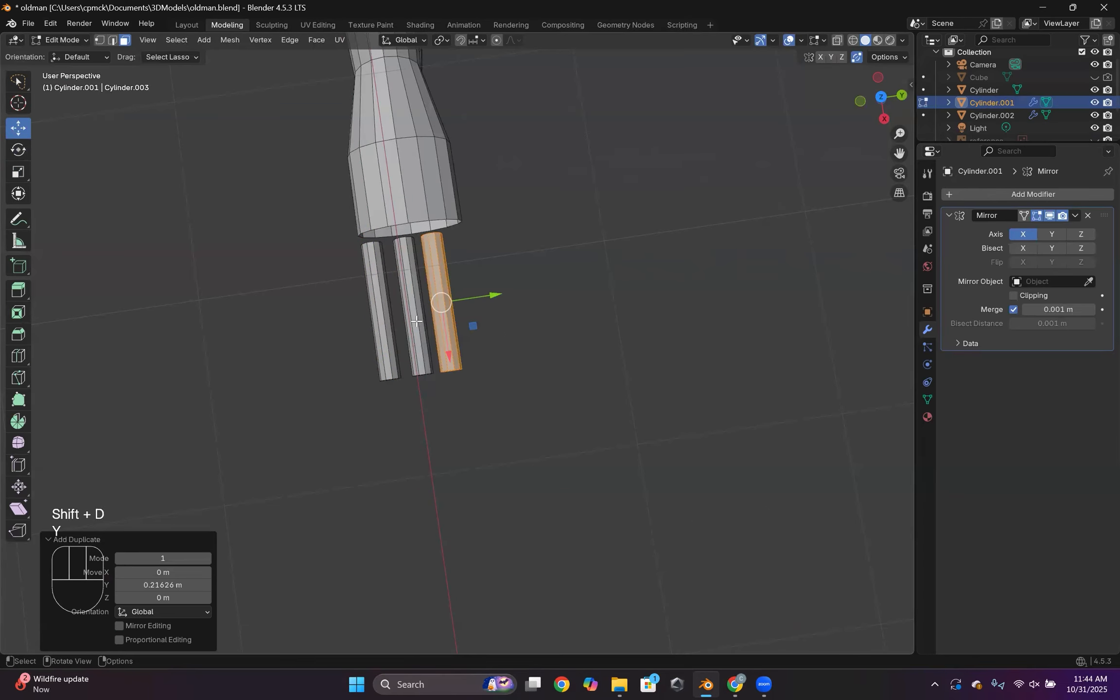
- Lengthen the middle finger along X so it extends past its neighbours
double_click(418, 320)
click(19, 175)
drag(420, 359, 423, 373)
click(18, 127)
click(63, 40)
click(63, 55)
key(Tab)
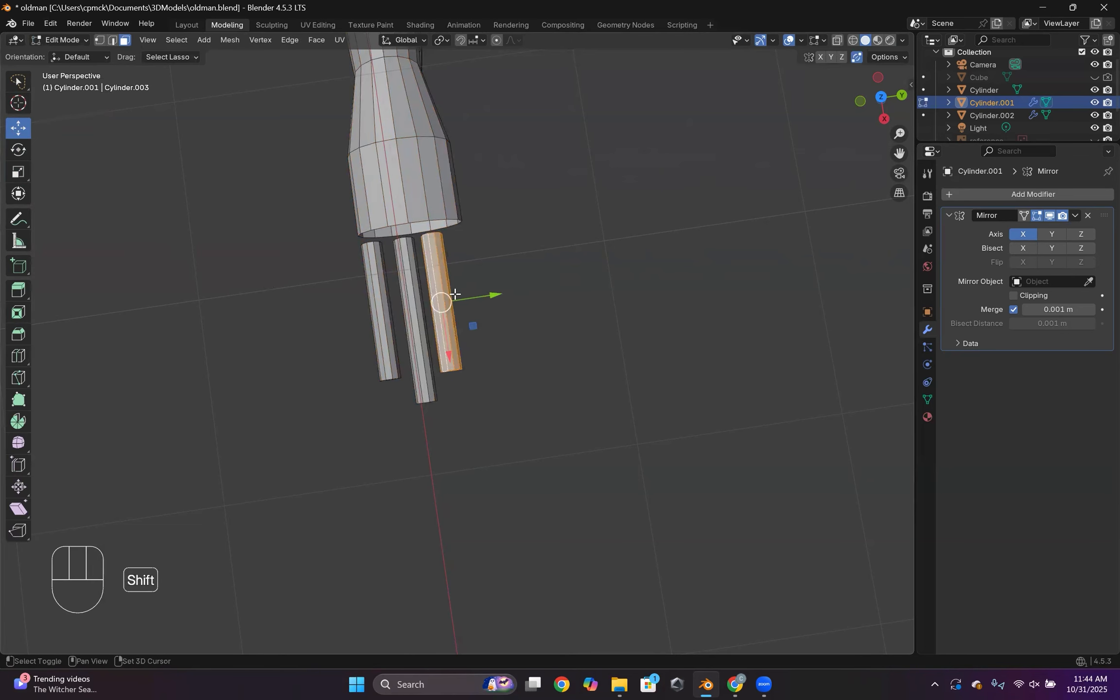
- Duplicate the third finger along Y and make the copy smaller and shorter as the little finger beside it
key(shift+d)
key(y)
click(537, 326)
key(s)
click(524, 319)
drag(473, 348, 467, 336)
middle_drag(467, 337, 454, 324)
click(14, 175)
drag(476, 336, 477, 336)
click(18, 128)
- Nudge the middle and ring fingers along X toward the palm's open edge
middle_drag(477, 336, 447, 314)
click(407, 321)
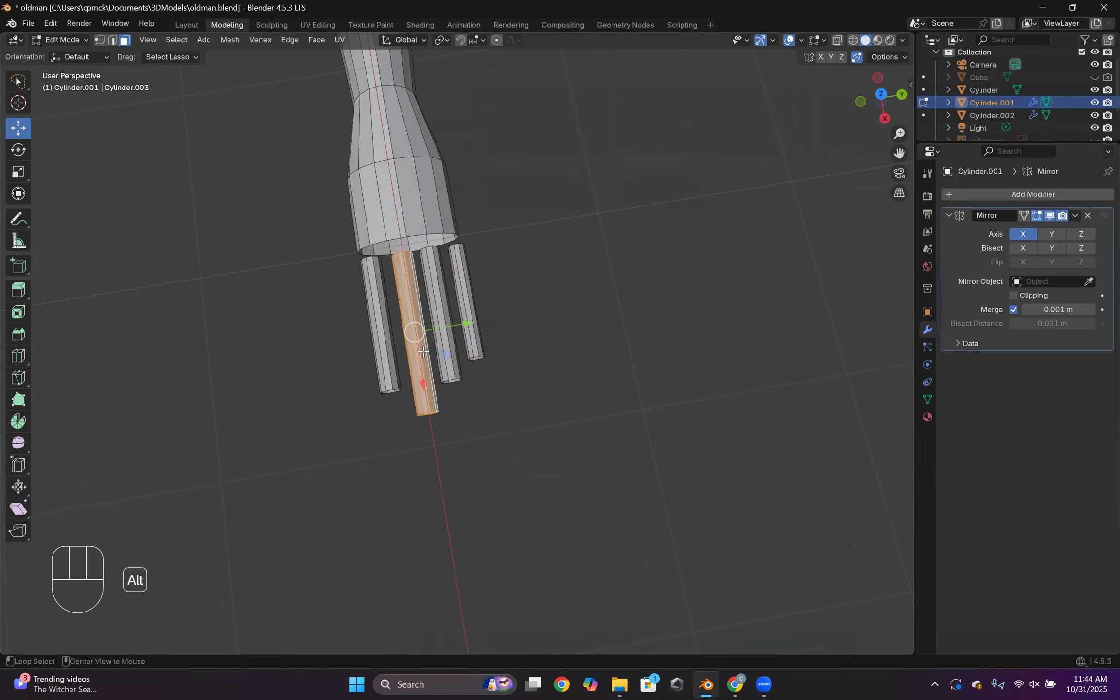
drag(423, 383, 421, 378)
mouse_move(243, 281)
middle_down()
mouse_move(280, 285)
mouse_move(238, 282)
middle_up()
click(18, 127)
drag(422, 380, 421, 378)
middle_drag(342, 331, 369, 326)
alt+click(449, 273)
drag(448, 341, 447, 332)
- Duplicate the index finger along Y and place the angled copy beside the palm as the thumb
alt+click(386, 287)
middle_drag(335, 250, 307, 230)
key(shift+d)
key(y)
click(22, 92)
drag(340, 384, 323, 303)
click(18, 128)
click(18, 150)
- Select the whole middle finger and nudge it slightly along Y between its neighbouring fingers
middle_drag(478, 354, 438, 272)
scroll(437, 272, up, 3)
middle_drag(350, 233, 340, 272)
scroll(340, 272, up, 2)
shift+middle_drag(350, 340, 465, 383)
double_click(465, 382)
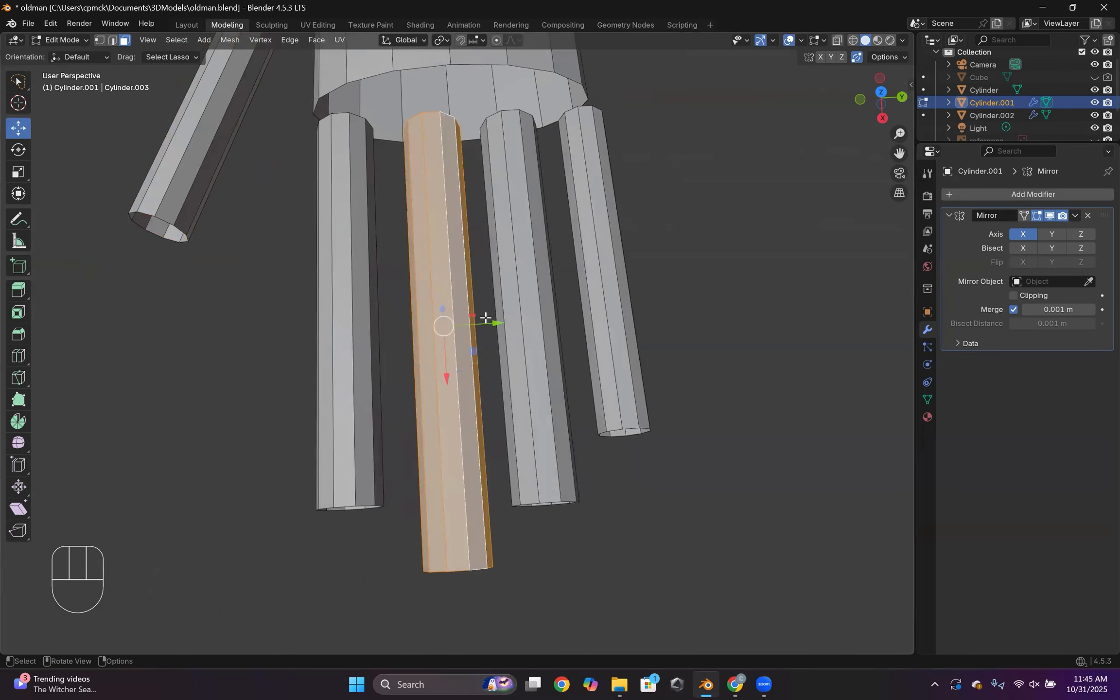
drag(486, 317, 474, 300)
- Fill the gap between the bases of the index and middle fingers with a face across their corner vertices
shift+middle_drag(474, 300, 480, 502)
scroll(447, 430, up, 3)
key(1)
middle_drag(446, 430, 374, 375)
click(348, 372)
shift+click(245, 333)
shift+click(287, 335)
shift+click(186, 344)
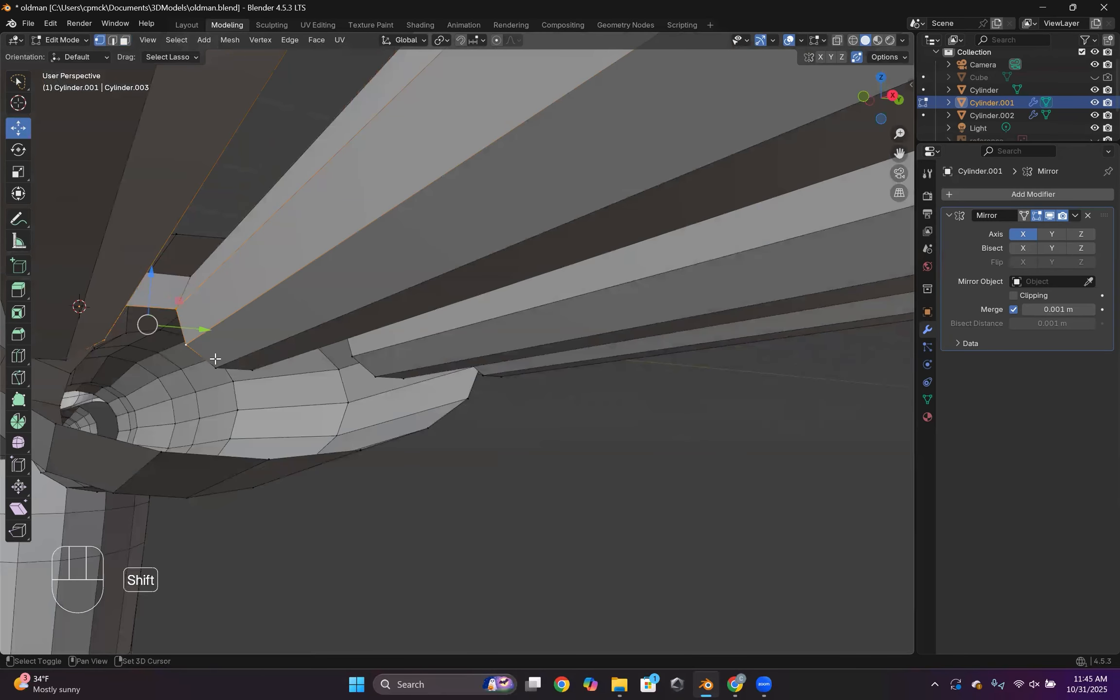
key(f)
- Fill the remaining web faces between the bases of the middle and ring fingers
scroll(244, 346, down, 2)
middle_drag(465, 362, 325, 455)
click(315, 438)
shift+click(380, 428)
middle_drag(209, 486, 524, 384)
key(f)
middle_drag(405, 530, 238, 330)
shift+click(278, 438)
key(f)
middle_drag(185, 437, 599, 391)
shift+click(556, 404)
key(f)
- Fill the gap between the bases of the ring and little fingers with a face
scroll(615, 497, down, 2)
shift+middle_drag(362, 354, 455, 311)
scroll(385, 300, up, 4)
shift+middle_drag(454, 310, 463, 395)
middle_drag(463, 395, 451, 371)
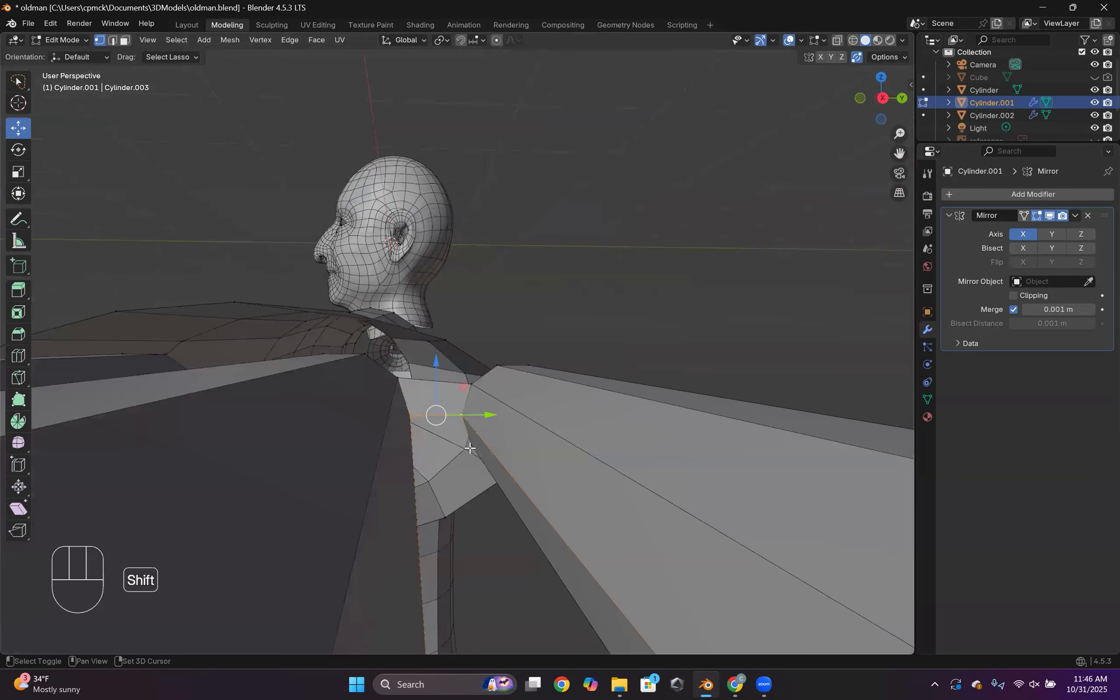
shift+middle_drag(529, 479, 384, 405)
shift+click(436, 489)
key(f)
shift+middle_drag(451, 560, 445, 517)
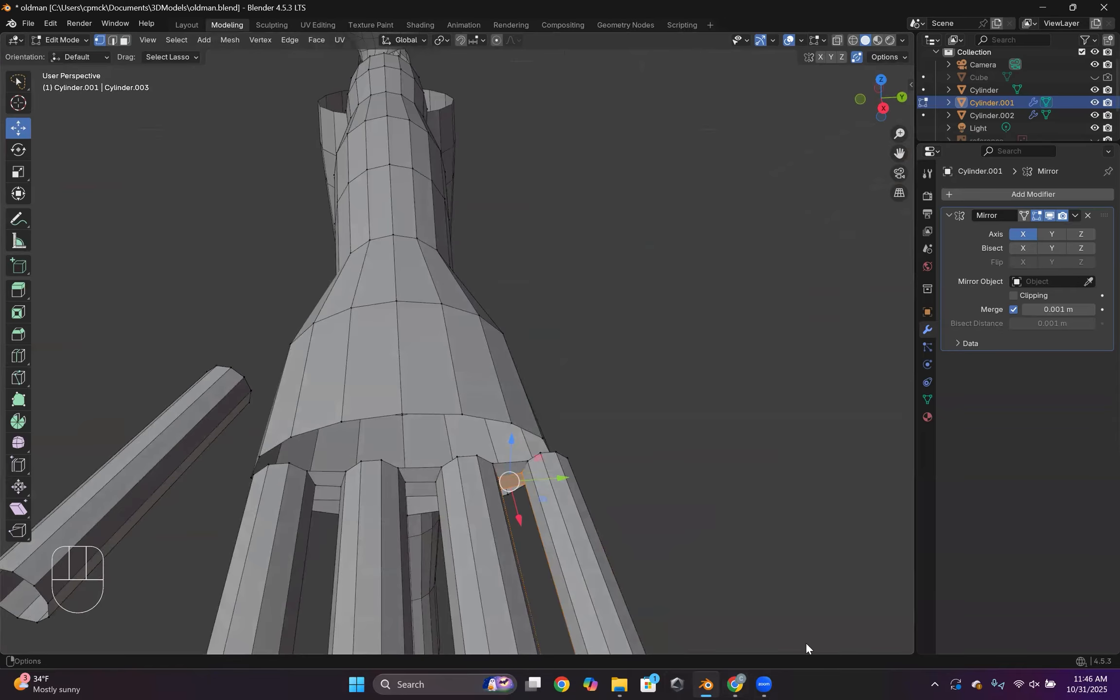
- Bridge the palm's upper rim to the middle-ring and index-middle finger webs with one four-cornered face each
click(649, 460)
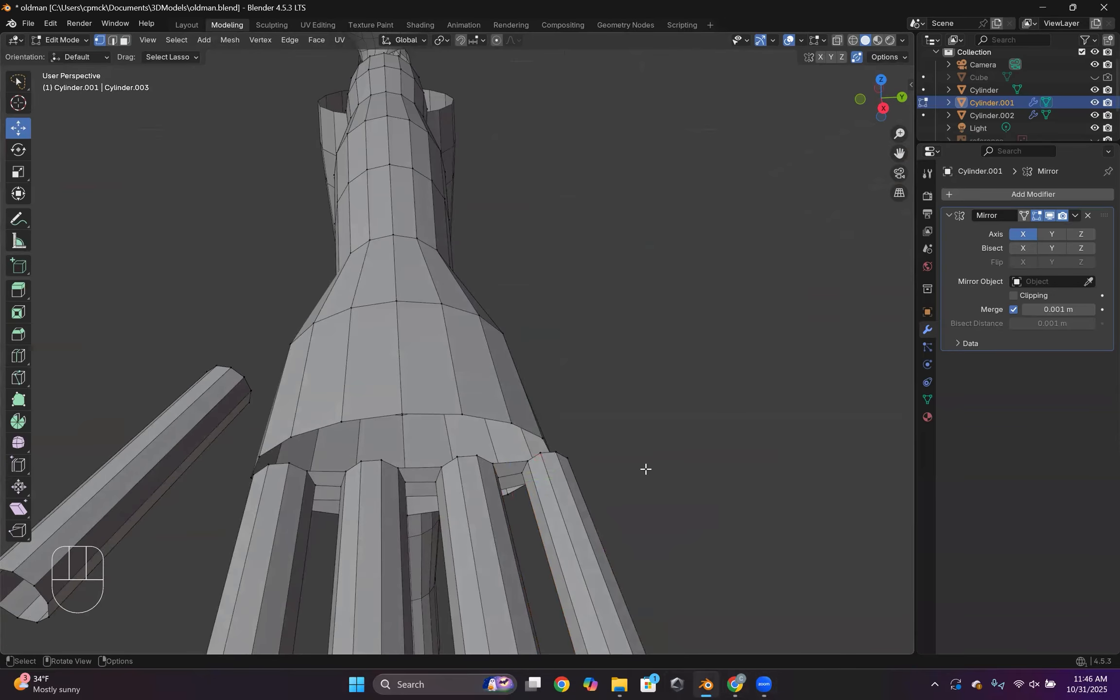
key(KP_Add)
key(KP_Add)
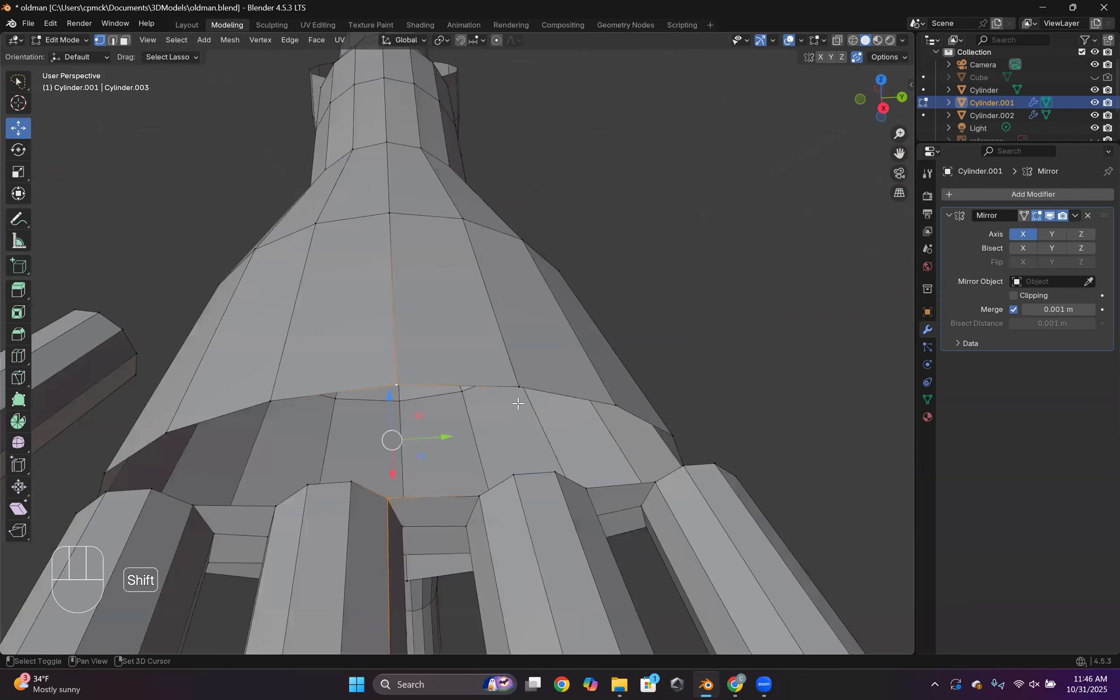
key(f)
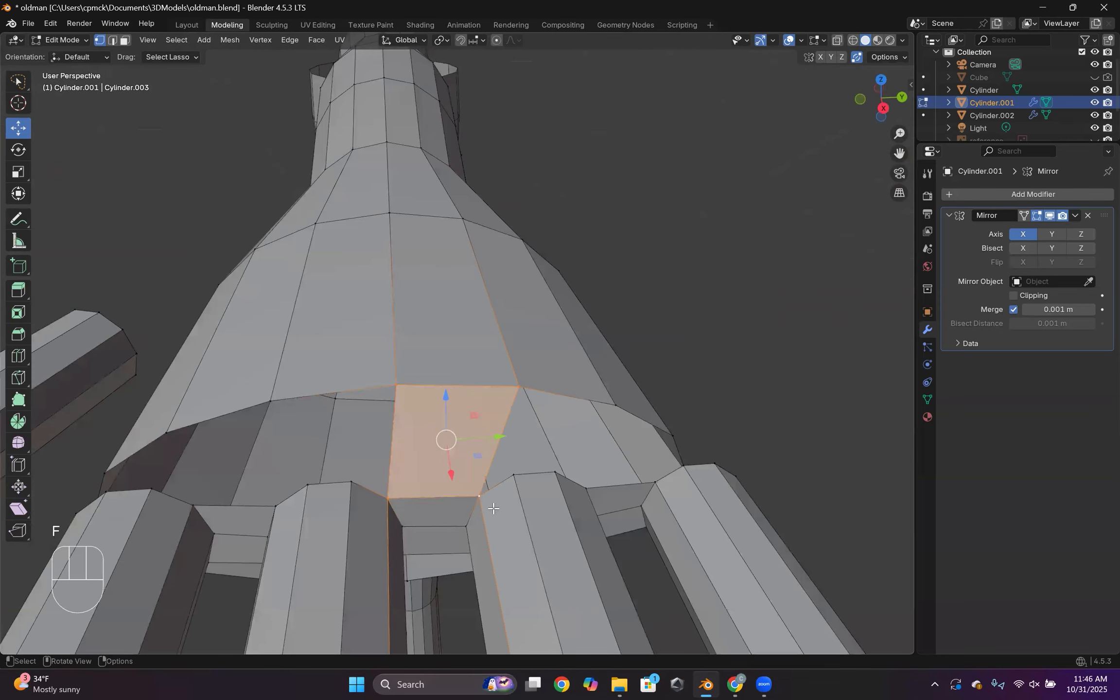
click(268, 405)
middle_drag(267, 400, 316, 474)
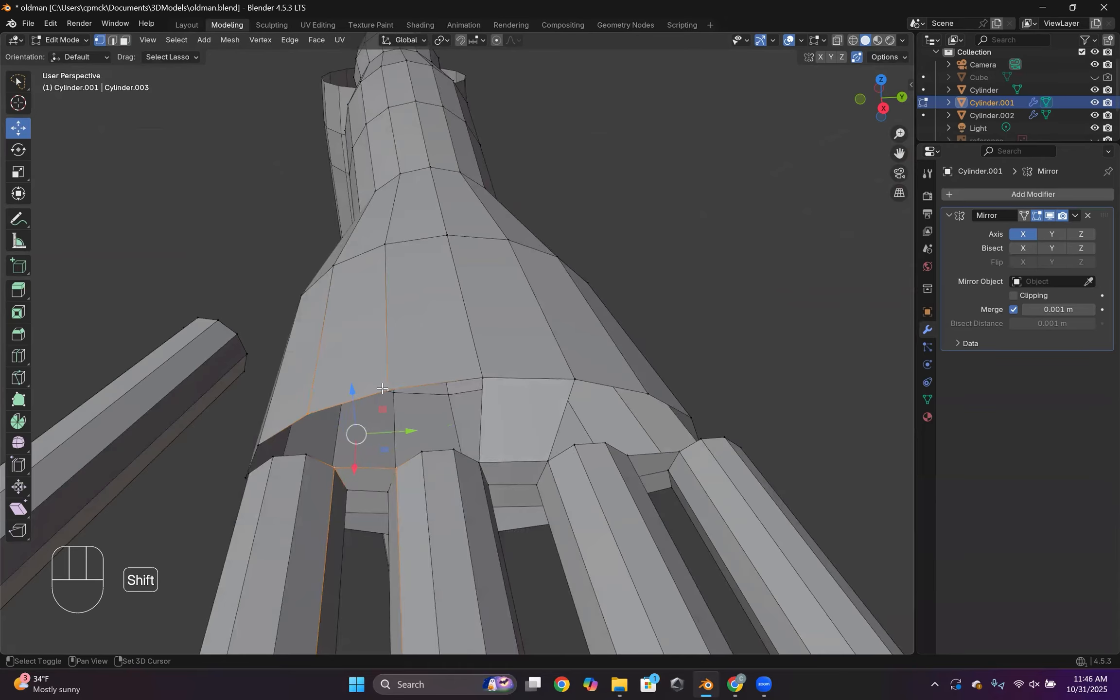
key(f)
- Fill a face between the palm's upper rim and the web joining the ring and little fingers
mouse_move(368, 448)
middle_down()
mouse_move(627, 464)
mouse_move(402, 455)
mouse_move(376, 427)
middle_up()
click(375, 421)
scroll(421, 455, up, 3)
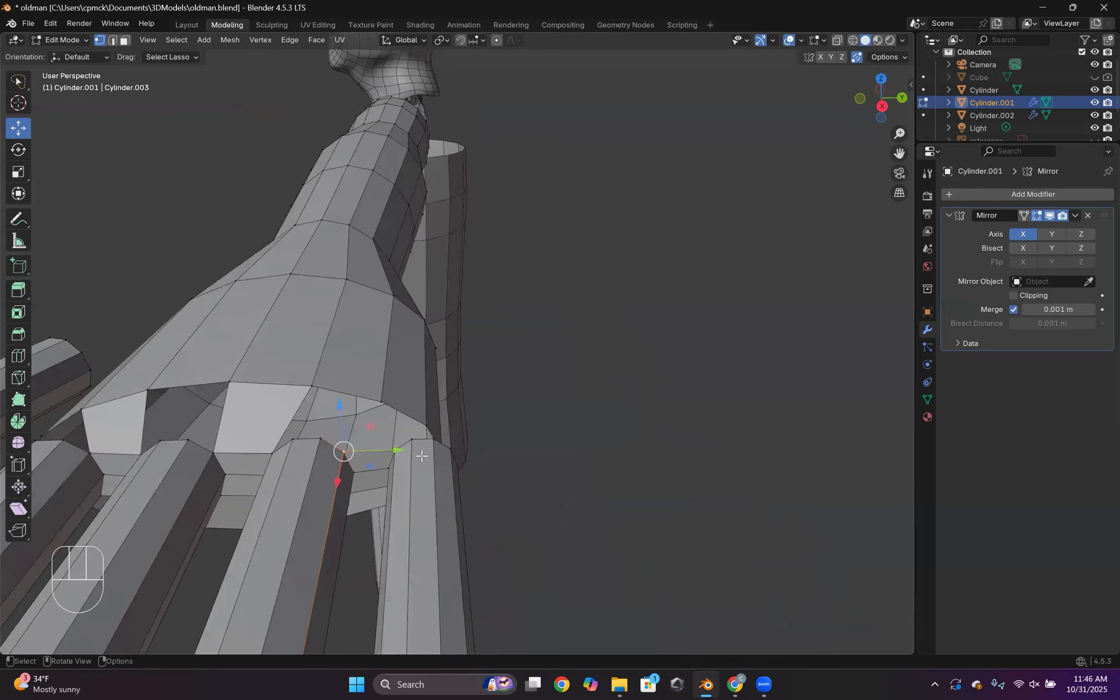
middle_drag(409, 473, 395, 450)
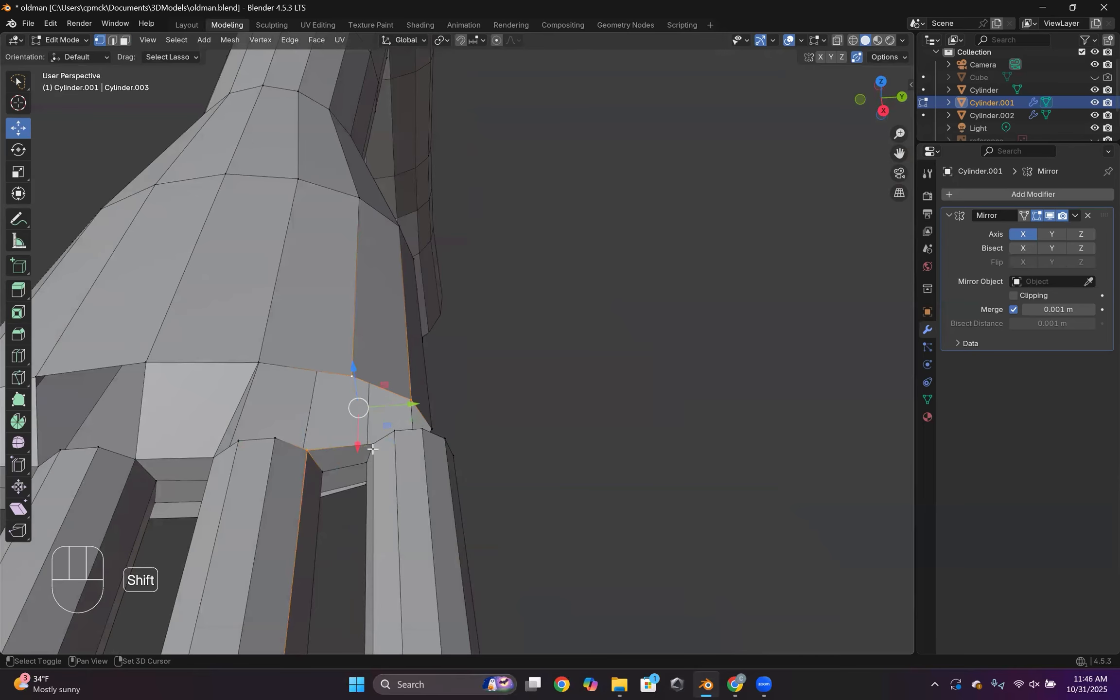
middle_drag(406, 487, 501, 445)
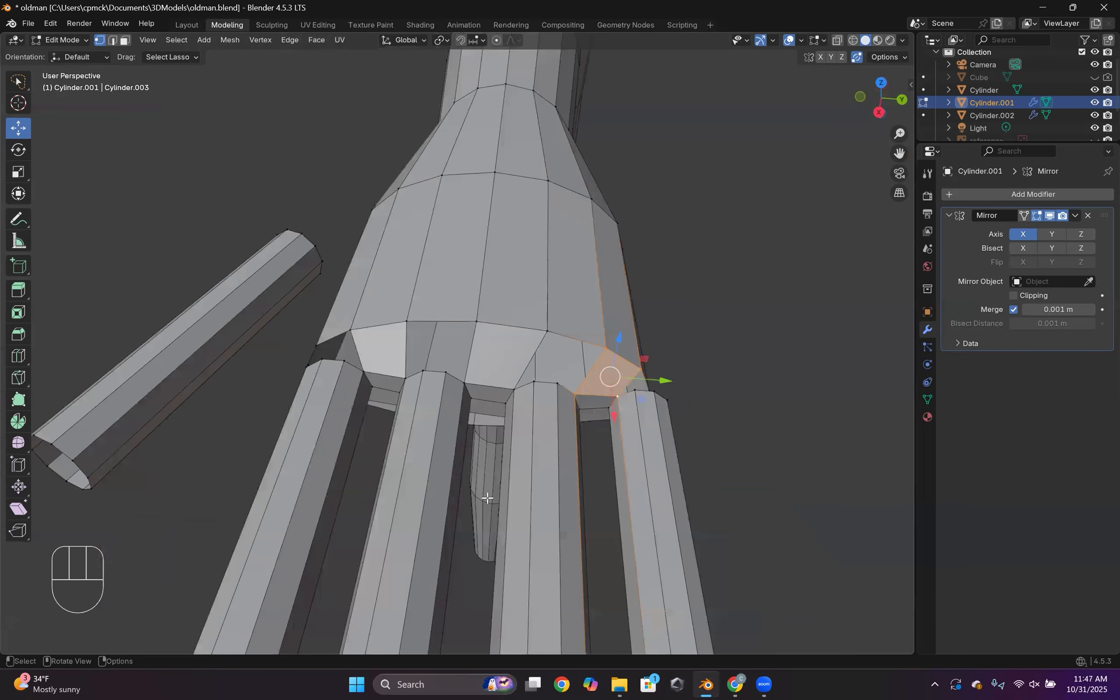
- Move the upper edge of the middle finger's open base about 0.074 m along X, away from the palm
scroll(487, 498, up, 3)
scroll(357, 405, up, 3)
click(128, 42)
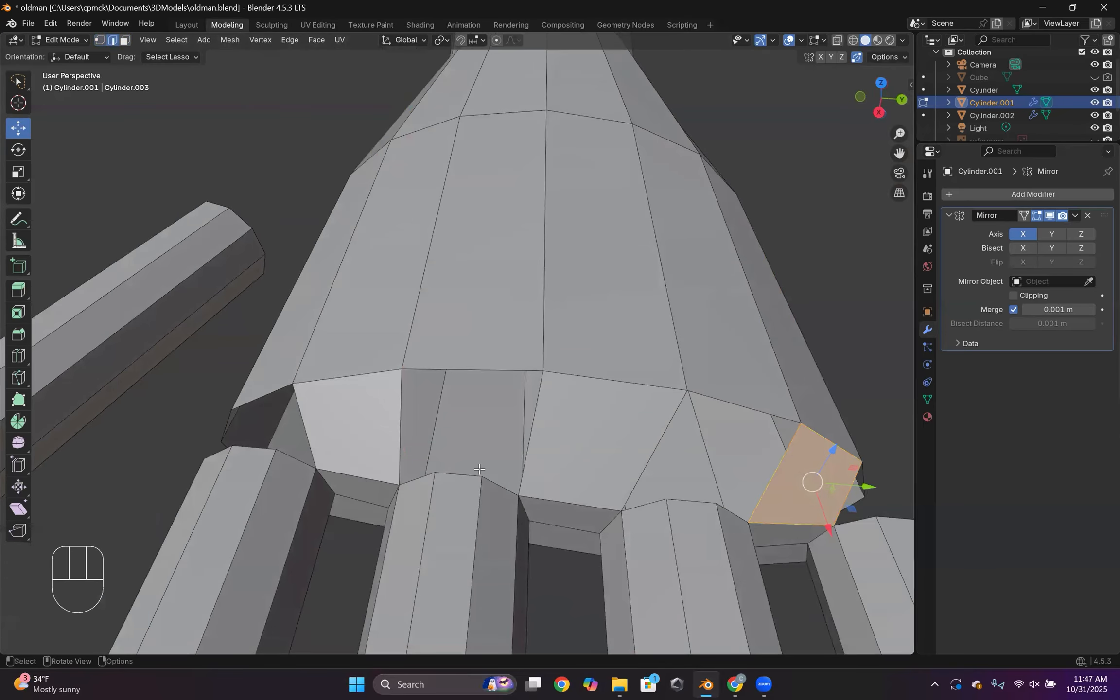
click(455, 471)
key(g)
key(x)
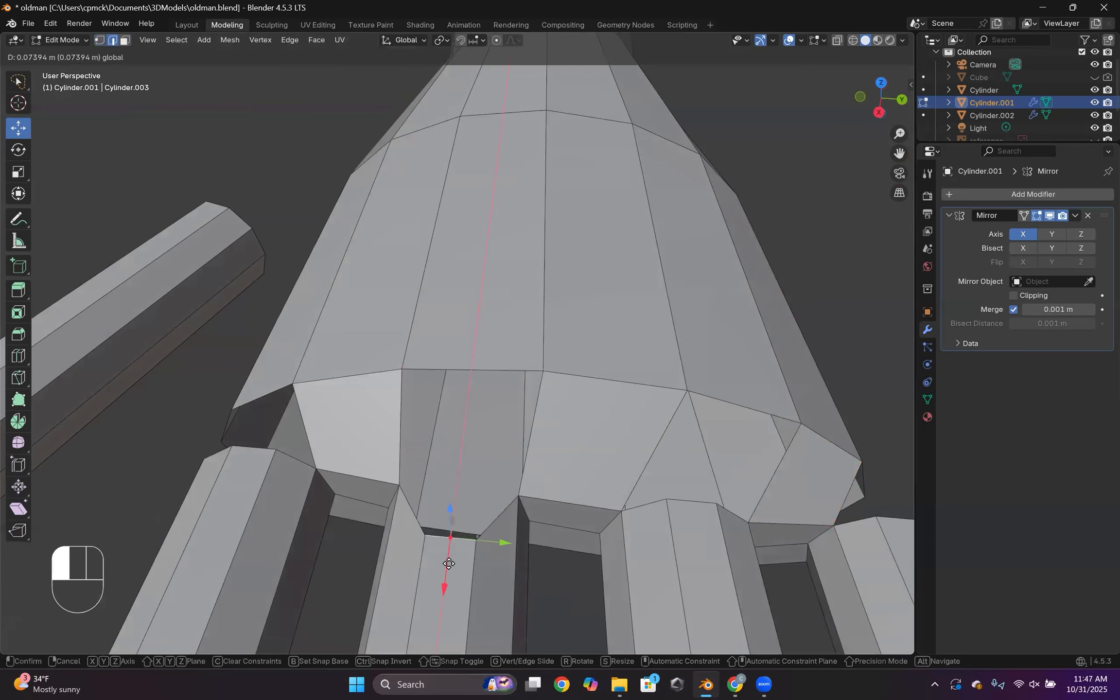
click(449, 563)
middle_drag(449, 563, 105, 57)
- Fill the notch at the middle finger's base and the gap between it and the palm's rim
click(99, 40)
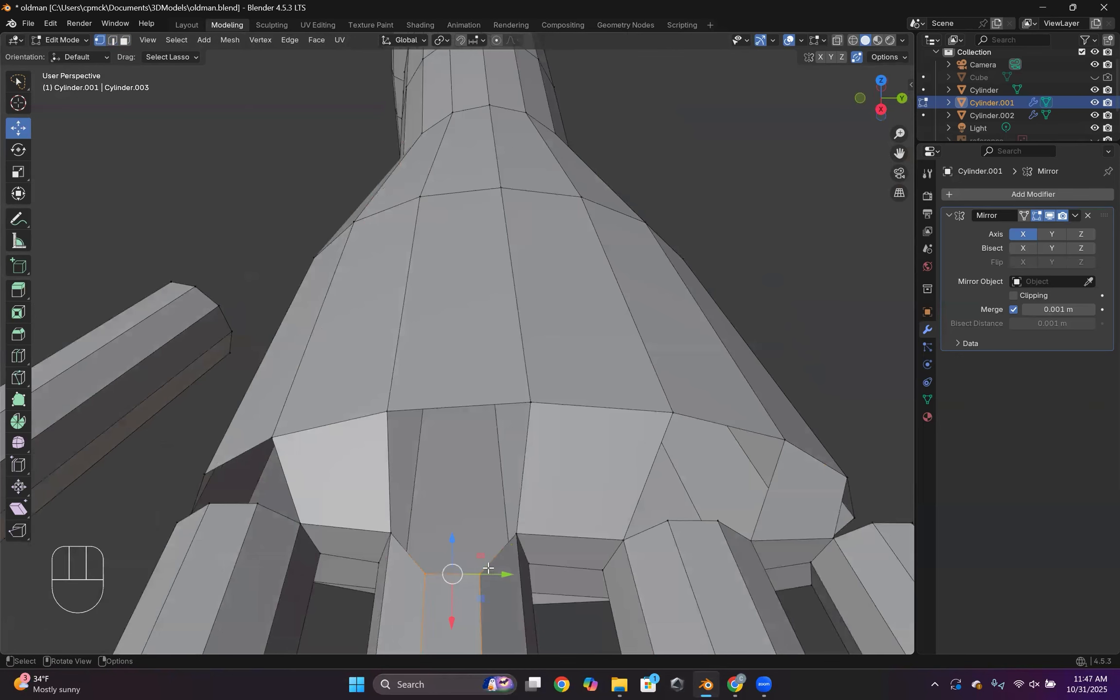
shift+middle_drag(459, 603, 395, 440)
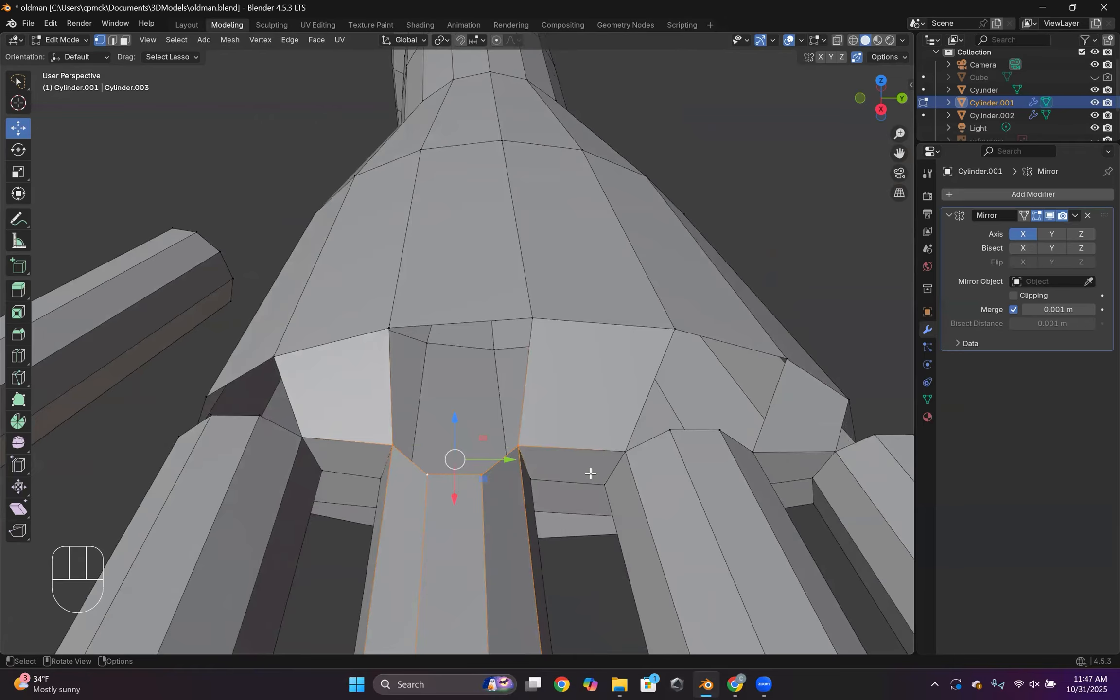
click(399, 440)
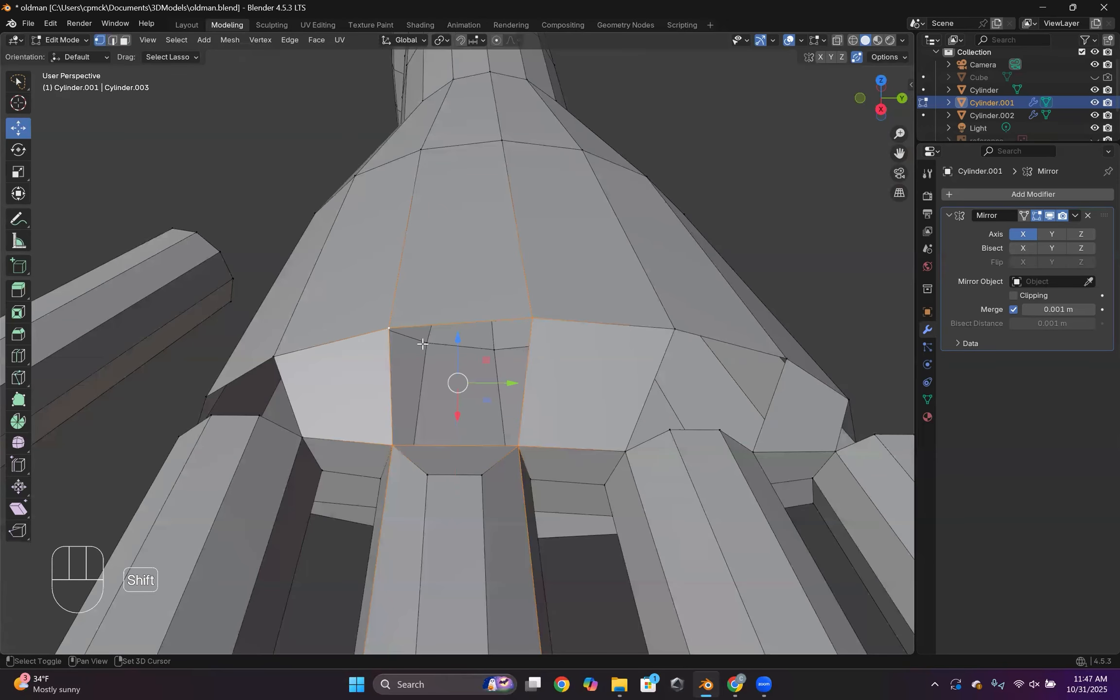
key(f)
- Pull the upper edge of the ring finger's base along X, away from the palm
middle_drag(552, 400, 499, 367)
click(527, 369)
shift+click(496, 367)
drag(512, 406, 510, 438)
- Fill the notch at the ring finger's base and the gap between it and the palm's rim
click(470, 377)
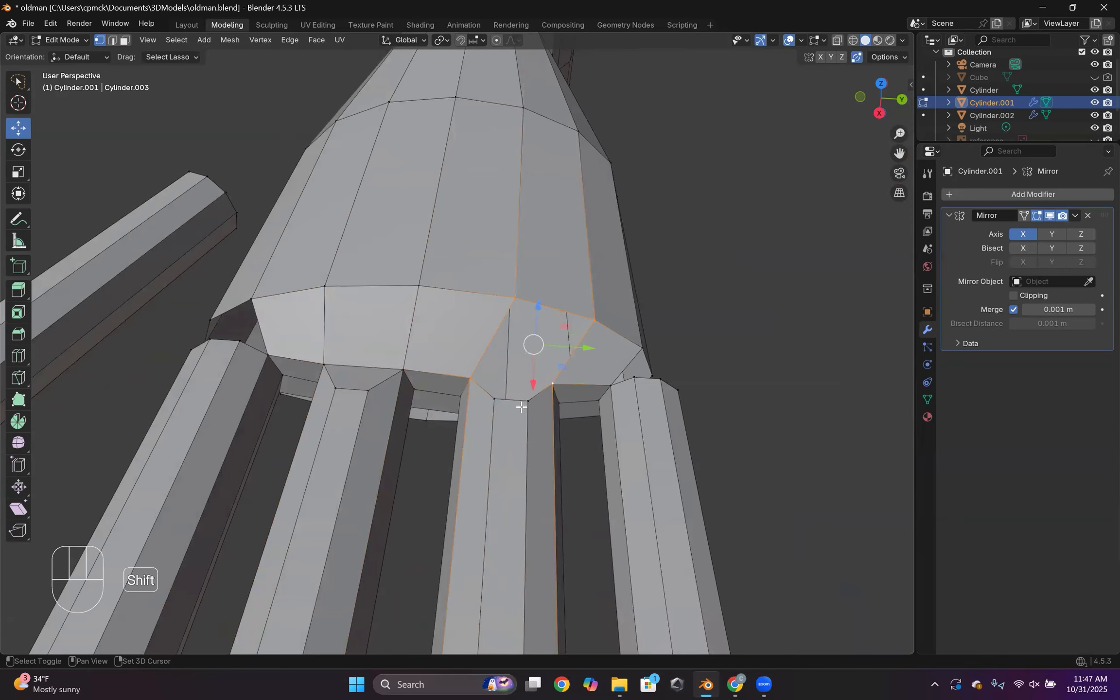
shift+click(497, 401)
key(f)
middle_drag(497, 401, 561, 405)
middle_drag(469, 407, 423, 445)
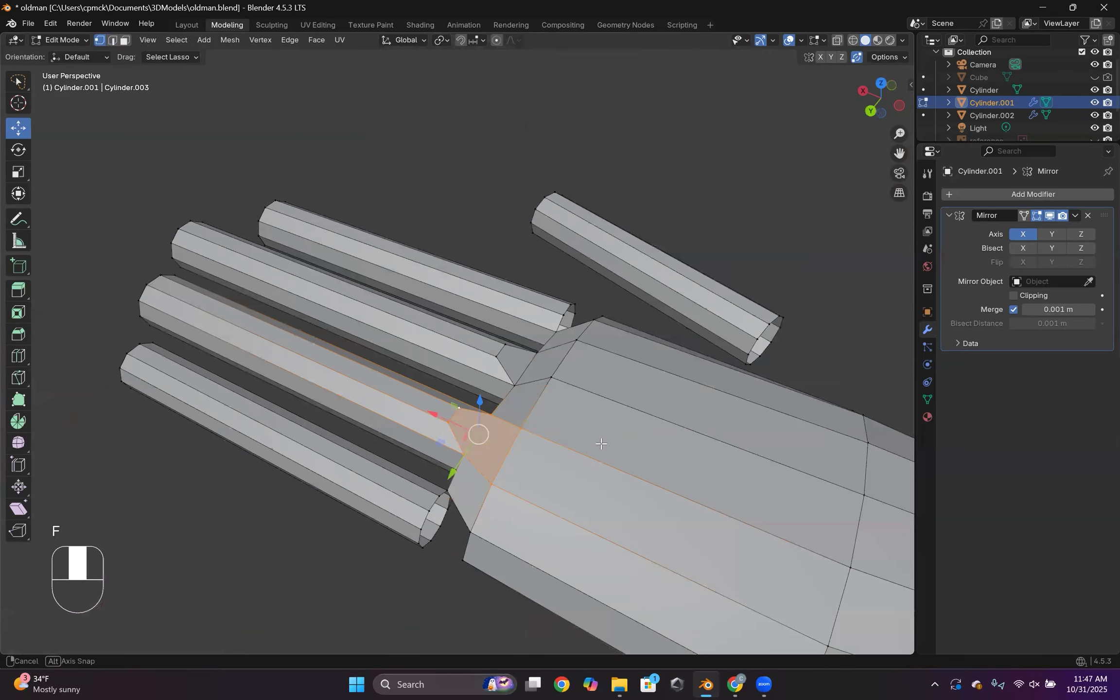
- Pull the upper edge of the index finger's base along X, away from the palm
middle_drag(602, 444, 611, 468)
scroll(542, 420, up, 2)
shift+middle_drag(583, 427, 502, 433)
middle_drag(372, 412, 584, 363)
scroll(540, 427, up, 2)
middle_drag(552, 406, 518, 419)
drag(590, 351, 597, 405)
- Fill the notch at the index finger's base and the gap between it and the palm's rim
click(644, 306)
shift+click(508, 316)
shift+click(562, 356)
shift+click(618, 351)
key(f)
click(644, 306)
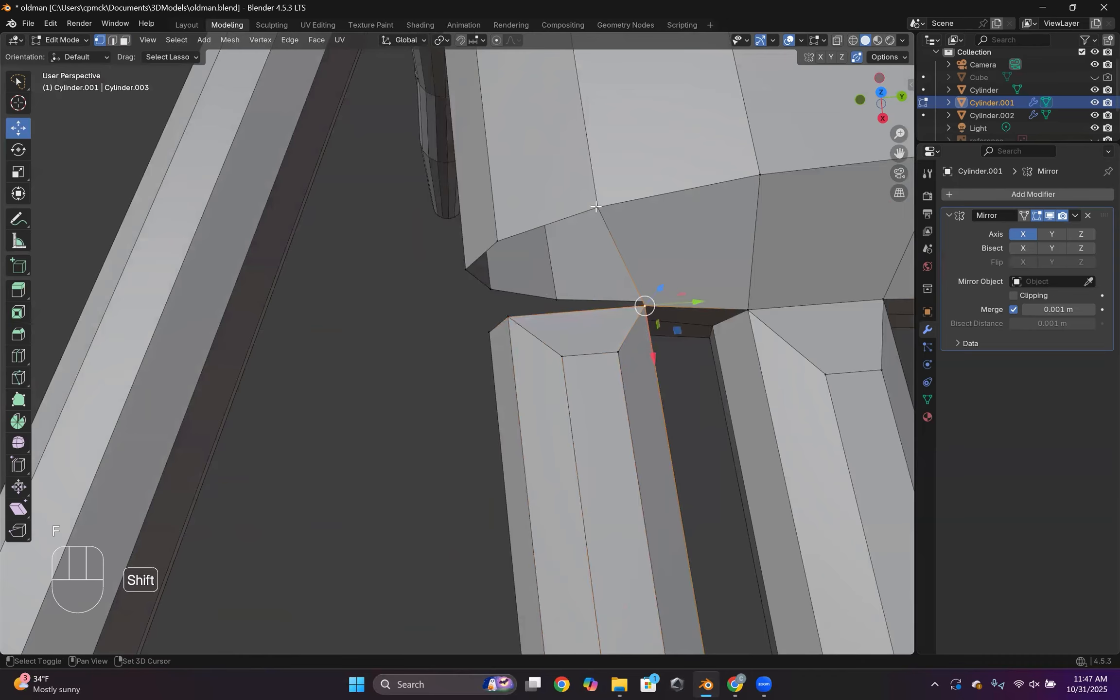
key(f)
- Select the upper base edges of neighbouring fingers and nudge them slightly
scroll(558, 363, down, 7)
scroll(447, 296, up, 5)
middle_drag(558, 363, 428, 298)
click(112, 41)
click(501, 404)
shift+click(543, 495)
scroll(543, 495, down, 3)
middle_drag(544, 495, 497, 500)
scroll(497, 500, up, 3)
middle_drag(564, 355, 439, 340)
mouse_move(392, 153)
mouse_down()
mouse_move(389, 140)
mouse_move(392, 150)
mouse_up()
- Delete the upper faces joining the ring finger's base to the palm
scroll(485, 315, down, 3)
shift+middle_drag(499, 295, 485, 314)
scroll(484, 314, up, 3)
click(125, 41)
click(544, 372)
scroll(493, 336, down, 3)
- Refill the notch at the ring finger's base with a face from its four upper vertices
click(100, 40)
click(362, 372)
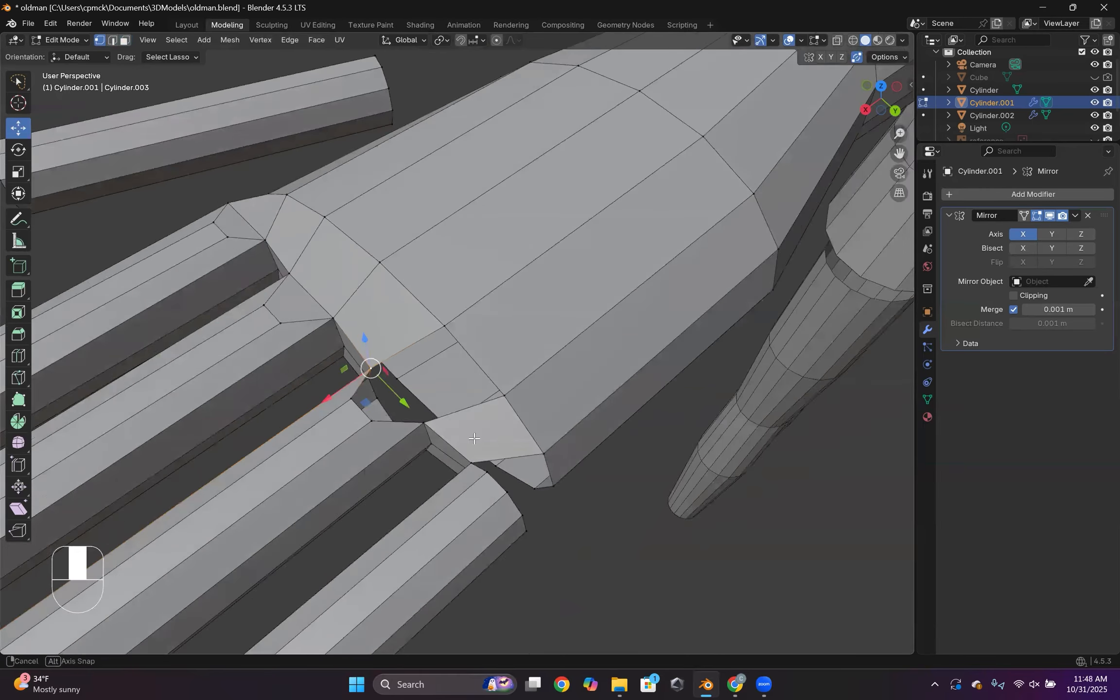
scroll(396, 427, up, 3)
shift+click(397, 427)
key(f)
- Refill the face between the ring finger's base and the palm's rim
middle_drag(396, 427, 469, 304)
click(391, 384)
shift+click(473, 305)
shift+click(544, 343)
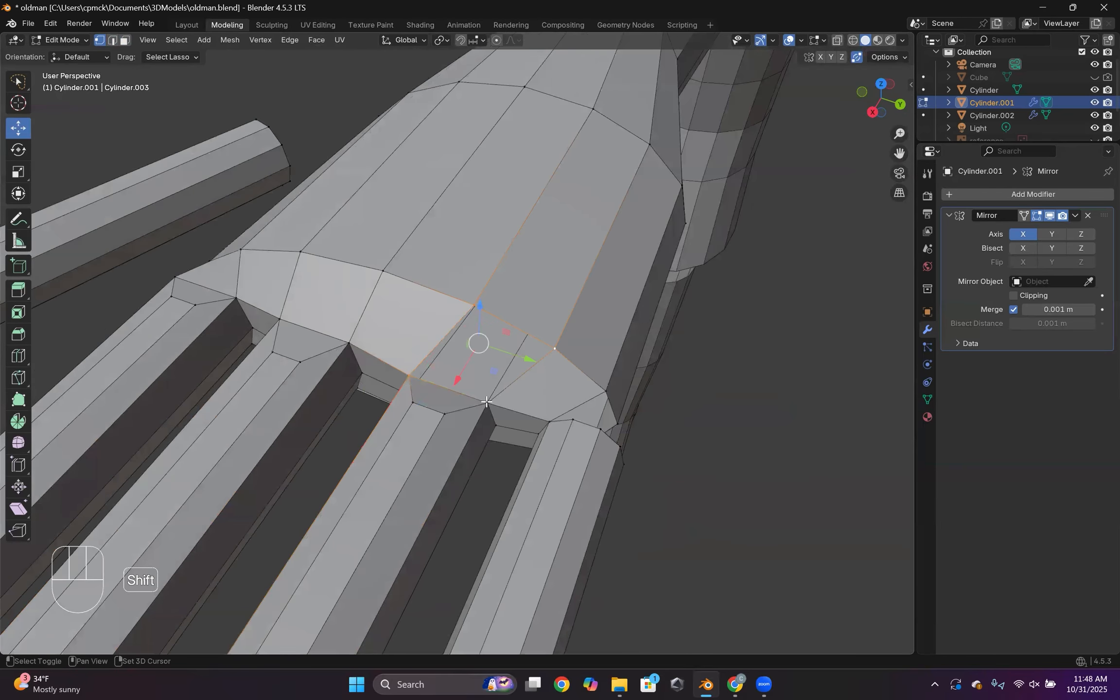
shift+click(488, 404)
key(f)
middle_drag(496, 423, 391, 321)
drag(259, 228, 257, 194)
key(ctrl+z)
- Select the sloping notch faces at the finger bases and raise them slightly toward the back of the hand
middle_drag(257, 193, 194, 195)
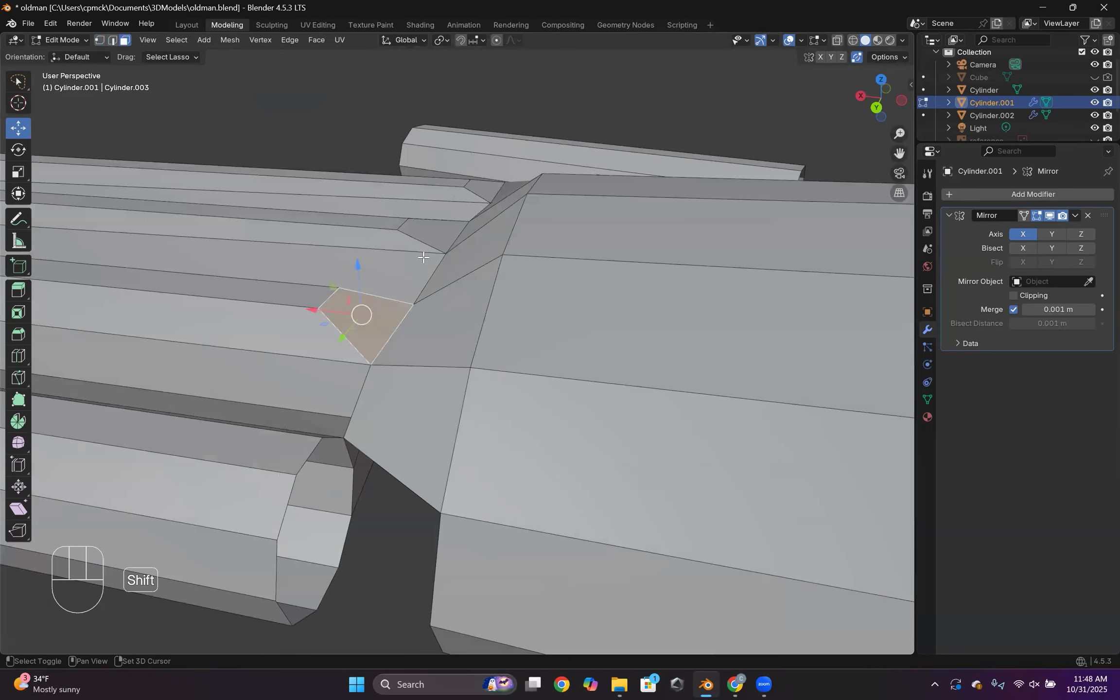
scroll(444, 231, down, 2)
drag(440, 212, 442, 190)
middle_drag(399, 311, 443, 328)
shift+click(350, 246)
shift+click(332, 200)
middle_drag(333, 200, 311, 182)
drag(386, 194, 430, 250)
middle_drag(428, 248, 349, 374)
- Delete the selected face at the finger bases and fill the opening with a new face from its vertices
shift+click(349, 374)
middle_drag(513, 314, 583, 379)
shift+click(491, 359)
click(493, 367)
key(x)
click(493, 354)
click(99, 40)
click(474, 349)
key(f)
- Select the connecting faces at the finger bases and shift them slightly to even out the knuckle line
mouse_move(515, 383)
middle_down()
mouse_move(524, 397)
mouse_move(535, 387)
mouse_move(585, 405)
mouse_move(536, 379)
mouse_move(430, 355)
mouse_move(495, 377)
middle_up()
key(3)
scroll(466, 362, up, 3)
shift+click(490, 372)
drag(495, 376, 517, 367)
click(315, 293)
middle_drag(292, 300, 311, 267)
shift+click(311, 368)
drag(370, 334, 343, 336)
scroll(437, 354, down, 3)
mouse_move(455, 358)
middle_down()
mouse_move(465, 358)
mouse_move(450, 364)
middle_up()
- Nudge the little finger closer to the ring finger
click(588, 346)
middle_drag(587, 345, 559, 364)
drag(643, 366, 626, 363)
ctrl+middle_drag(625, 364, 641, 389)
key(super)
ctrl+middle_drag(724, 72, 786, 309)
click(786, 309)
- Rotate the little finger slightly to line it up with the ring finger, and clear the selection
scroll(438, 228, up, 2)
middle_drag(427, 228, 510, 438)
scroll(477, 318, up, 3)
mouse_move(510, 438)
shift+middle_down()
mouse_move(514, 545)
mouse_move(498, 475)
mouse_move(605, 502)
mouse_move(499, 439)
shift+middle_up()
scroll(500, 439, down, 6)
drag(517, 440, 513, 449)
mouse_move(512, 450)
middle_down()
mouse_move(282, 494)
mouse_move(545, 467)
mouse_move(409, 427)
mouse_move(525, 449)
middle_up()
click(546, 467)
scroll(515, 447, up, 6)
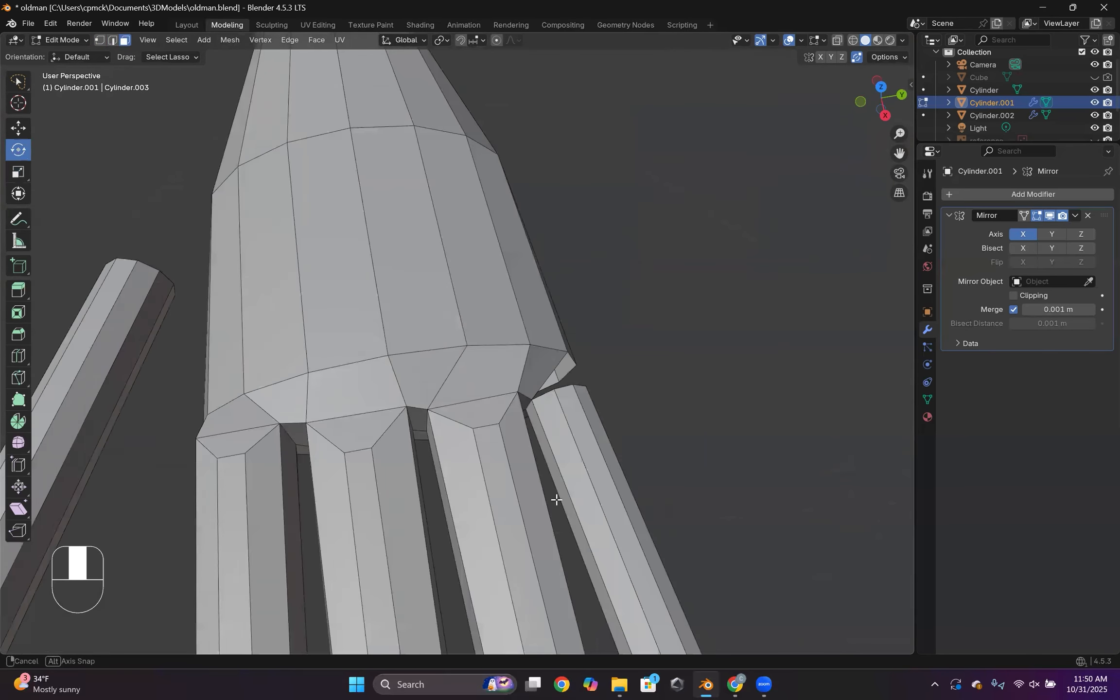
- Try to fill the openings between the finger bases and the palm with faces made from their vertices
middle_drag(557, 499, 409, 443)
click(29, 127)
key(1)
click(470, 490)
middle_drag(512, 486, 498, 269)
key(f)
key(f)
middle_drag(562, 362, 423, 344)
key(f)
middle_drag(522, 451, 358, 445)
middle_drag(458, 484, 506, 360)
- Undo the last face fills at the finger bases
key(ctrl+z)
key(ctrl+z)
key(ctrl+z)
key(ctrl+z)
key(ctrl+z)
- Fill faces on the hand's underside from the gaps between the fingers to the palm's edge, using their vertices
middle_drag(607, 413, 476, 392)
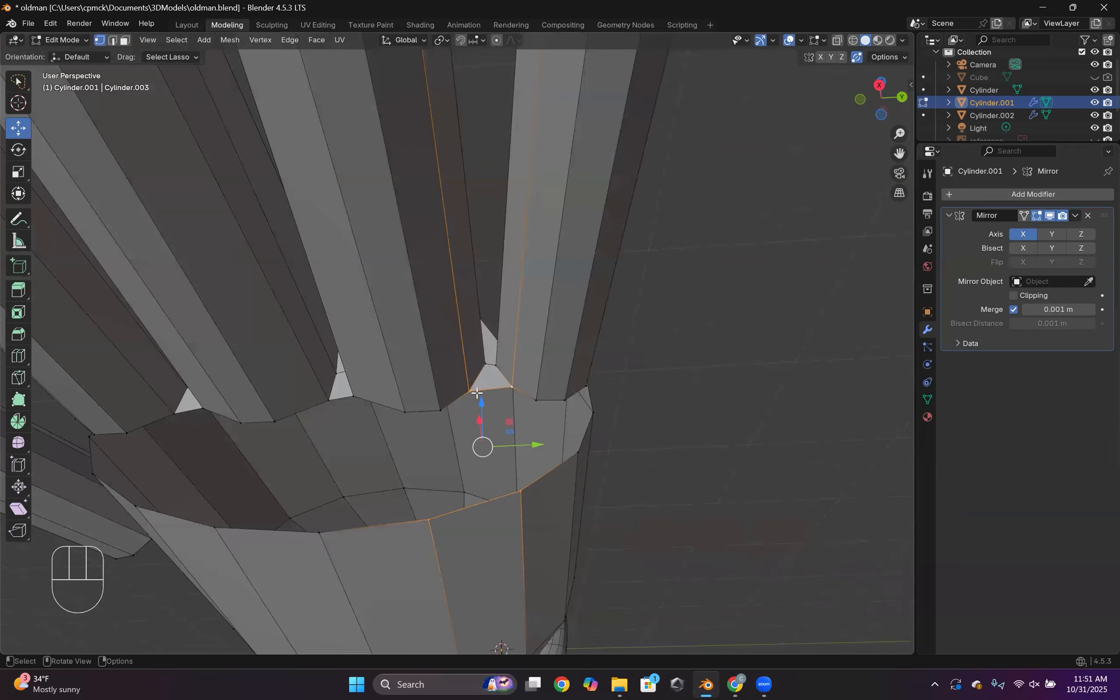
middle_drag(592, 470, 447, 470)
shift+click(392, 552)
middle_drag(391, 551, 445, 514)
shift+click(444, 514)
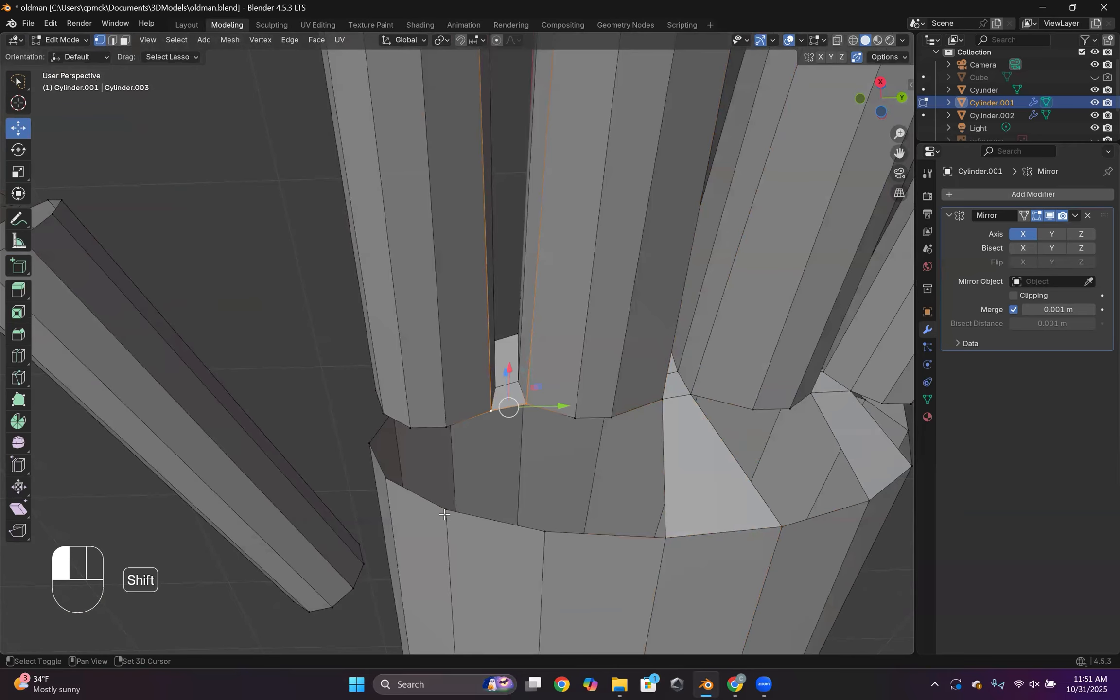
middle_drag(536, 532, 487, 456)
shift+click(487, 468)
drag(490, 440, 534, 386)
- Fill the opening between the index finger's base and the palm's underside and side edge with faces
click(534, 467)
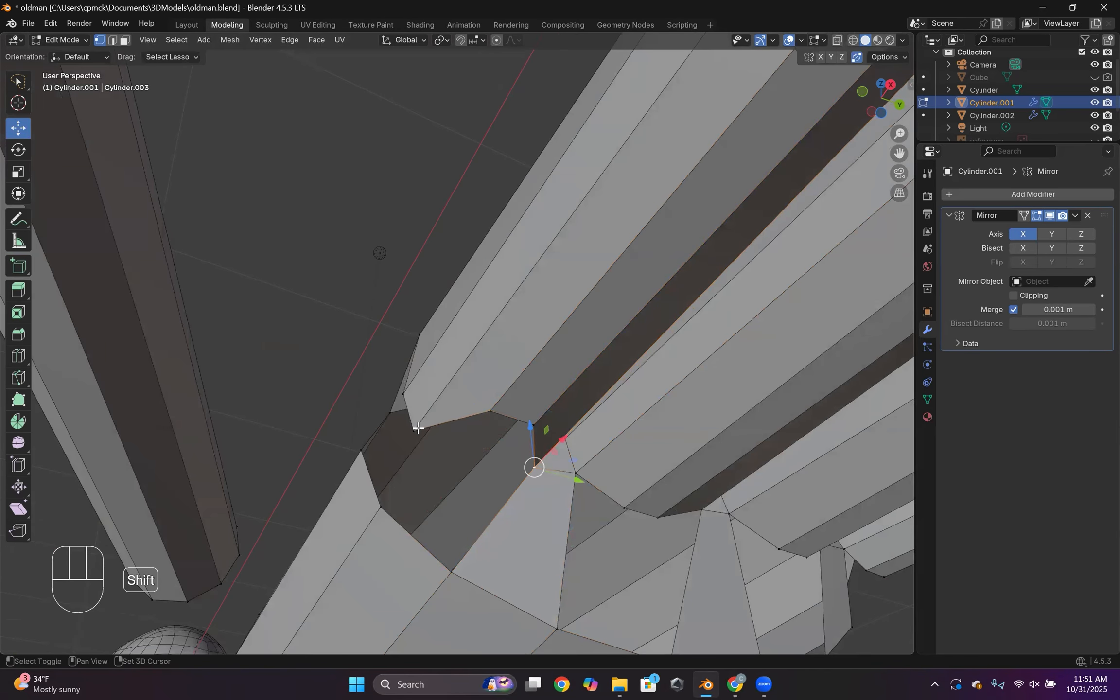
key(f)
middle_drag(532, 437, 391, 412)
middle_drag(537, 393, 440, 522)
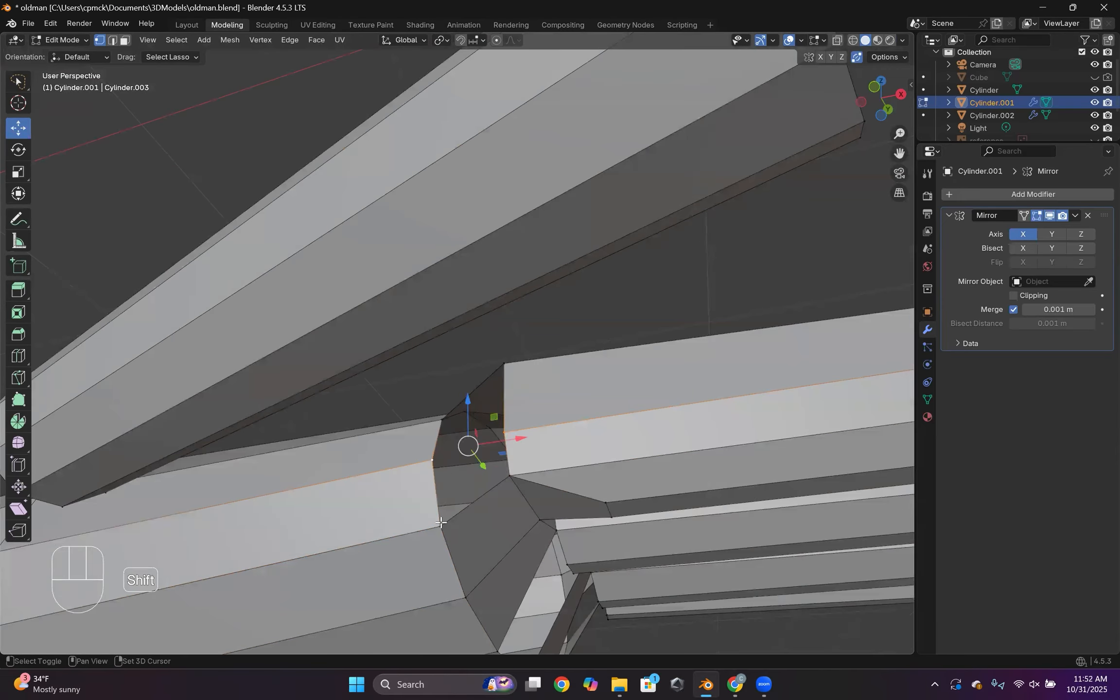
middle_drag(553, 469, 409, 573)
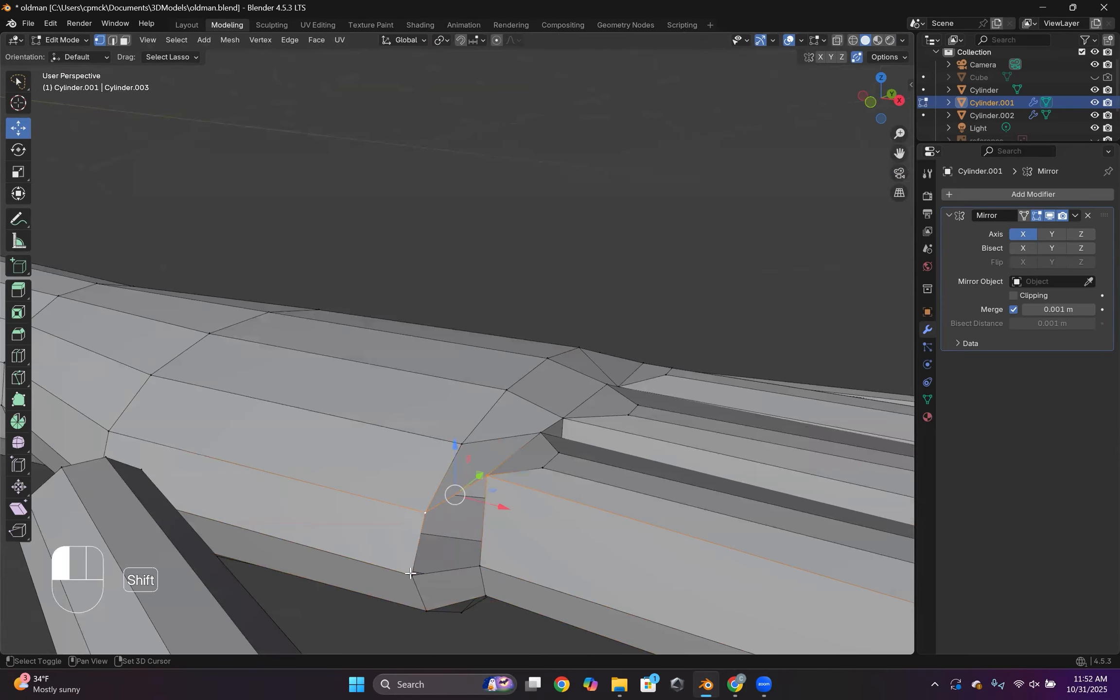
- Close the underside of the middle finger's base with a face made from its lower vertices
scroll(517, 499, down, 6)
middle_drag(526, 556, 540, 408)
scroll(509, 489, up, 3)
scroll(594, 363, up, 3)
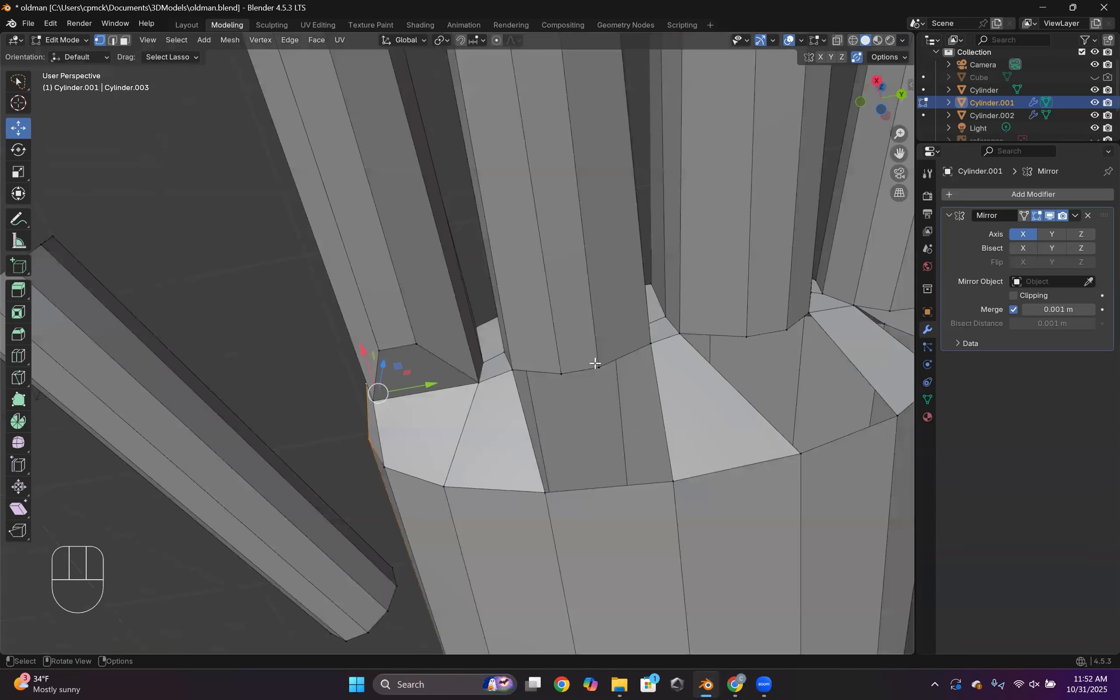
middle_drag(595, 363, 625, 270)
click(624, 270)
shift+click(514, 315)
key(f)
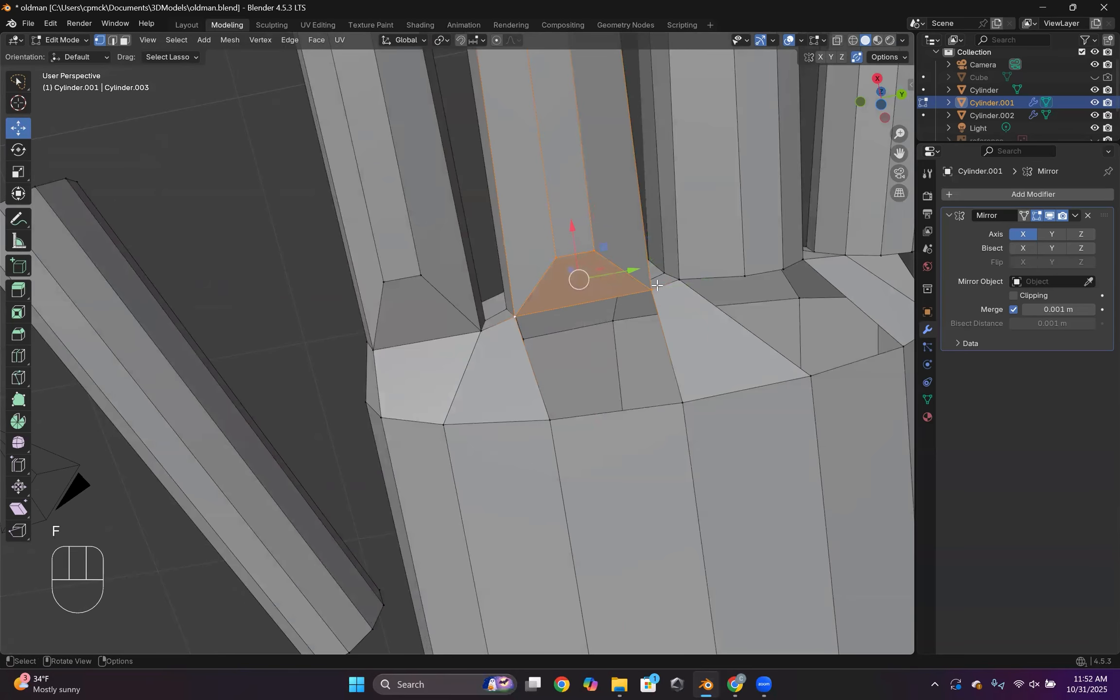
- Try to cover the opening between the ring finger's base and the palm with one face, and undo it
scroll(685, 403, down, 4)
middle_drag(452, 387, 430, 399)
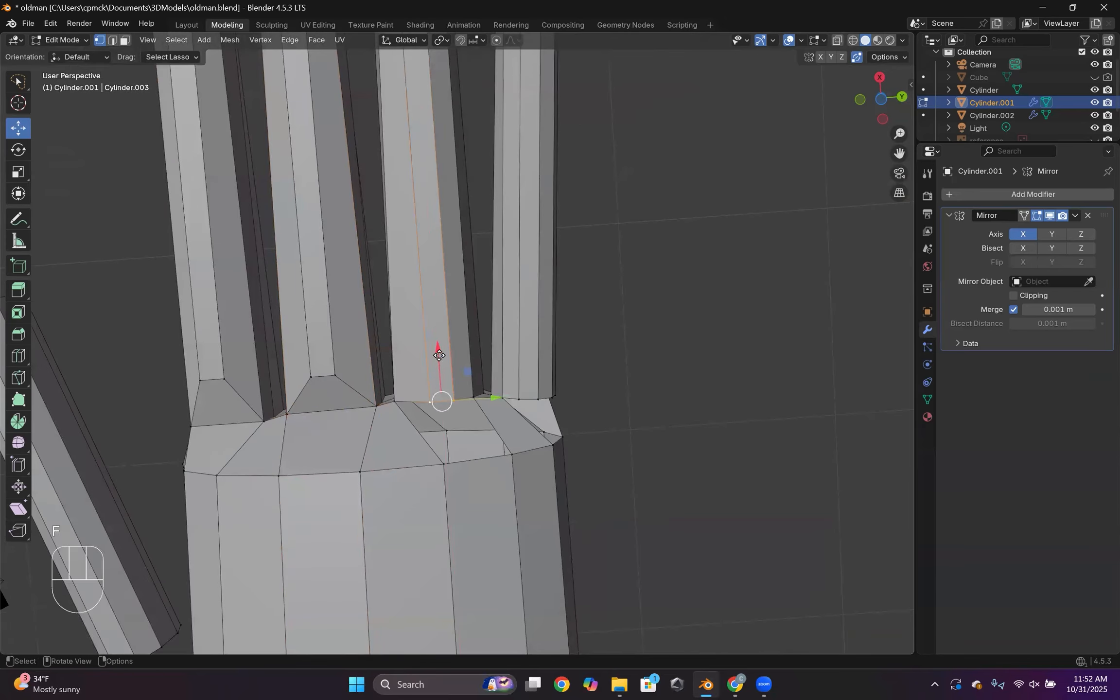
scroll(529, 462, down, 4)
middle_drag(528, 463, 498, 507)
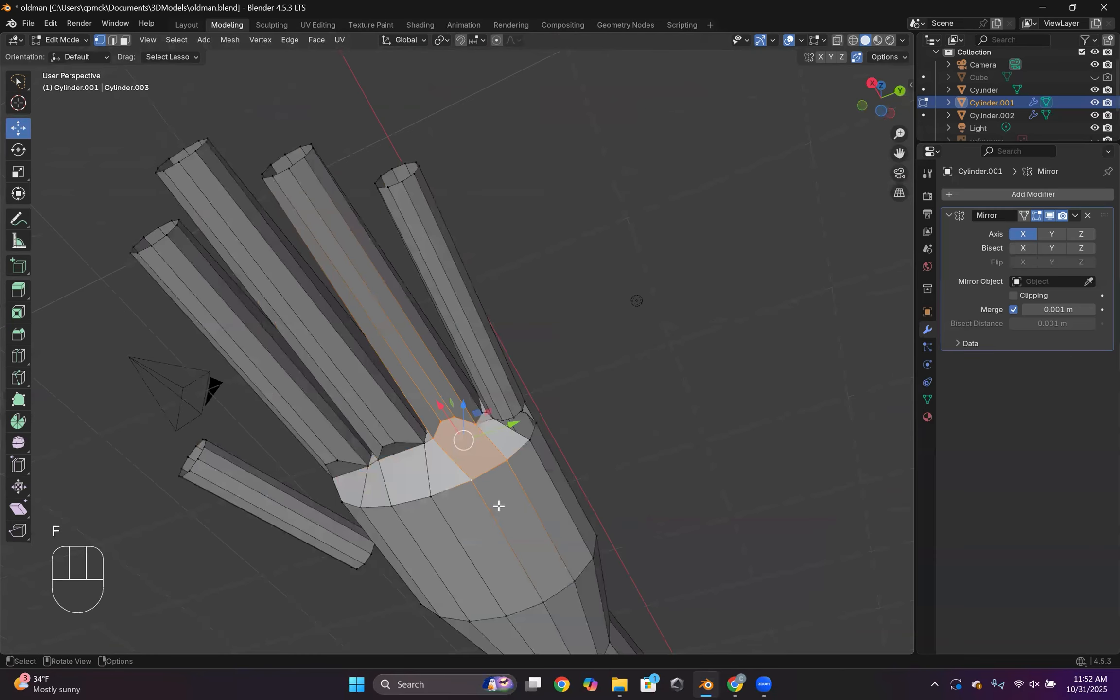
key(ctrl+z)
- Fill the remaining underside openings from the middle and ring fingers across to the outer side of the little finger
scroll(485, 444, up, 4)
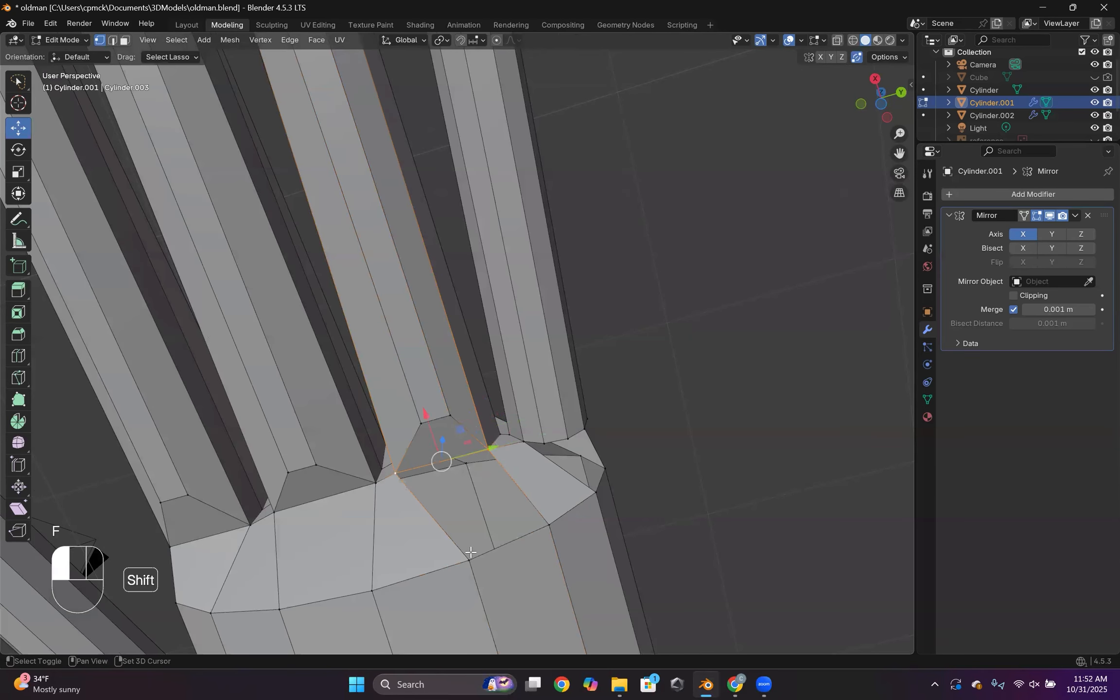
mouse_move(642, 509)
middle_down()
mouse_move(520, 631)
mouse_move(519, 580)
mouse_move(617, 505)
mouse_move(638, 508)
middle_up()
scroll(526, 406, up, 1)
shift+middle_drag(521, 404, 497, 494)
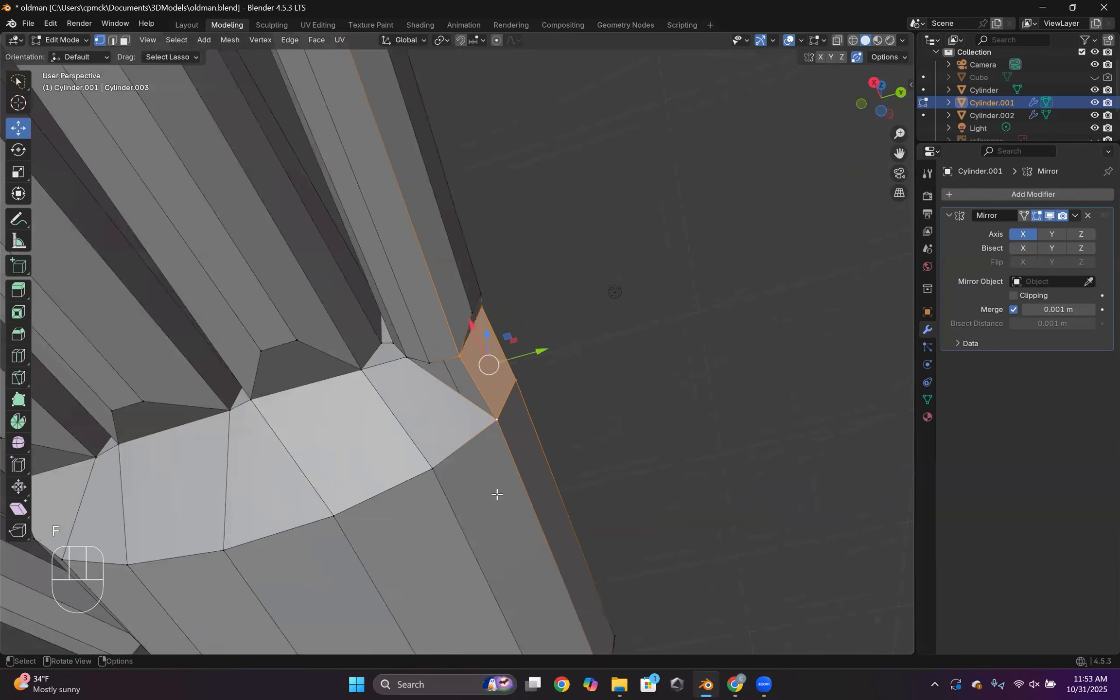
- Adjust a vertex at the little finger's base and fill the last opening beside it with a face
middle_drag(419, 509, 428, 447)
click(462, 313)
drag(457, 288, 457, 263)
scroll(457, 265, up, 3)
middle_drag(510, 308, 534, 311)
shift+click(556, 334)
shift+click(456, 314)
shift+click(580, 460)
middle_drag(579, 459, 512, 485)
key(f)
- Adjust the selected geometry at the finger bases and shift it along the X axis
scroll(620, 362, down, 4)
middle_drag(620, 362, 655, 342)
click(655, 342)
click(488, 340)
drag(486, 306, 488, 320)
middle_drag(487, 319, 295, 359)
key(g)
key(x)
click(539, 322)
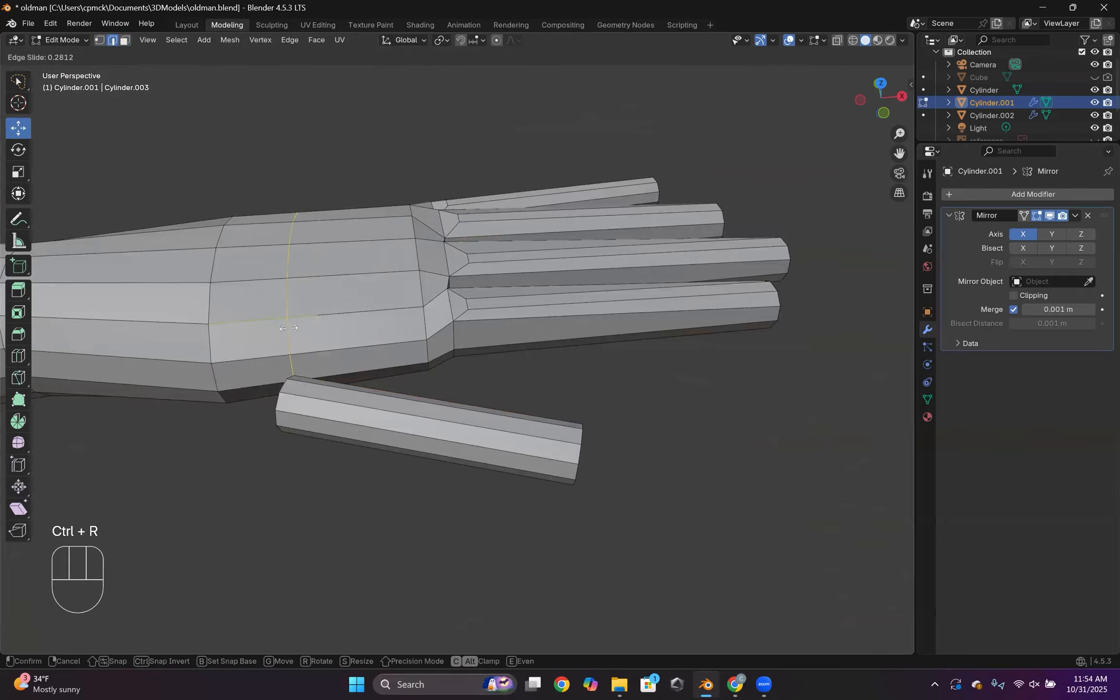
- Add a loop cut across the palm and extrude the palm's side faces outward as a thumb stub
click(287, 334)
middle_drag(287, 334, 311, 428)
click(244, 371)
key(e)
click(375, 537)
- Select the whole loose thumb cylinder and delete it
middle_drag(375, 537, 330, 430)
key(super)
key(Escape)
key(ctrl+l)
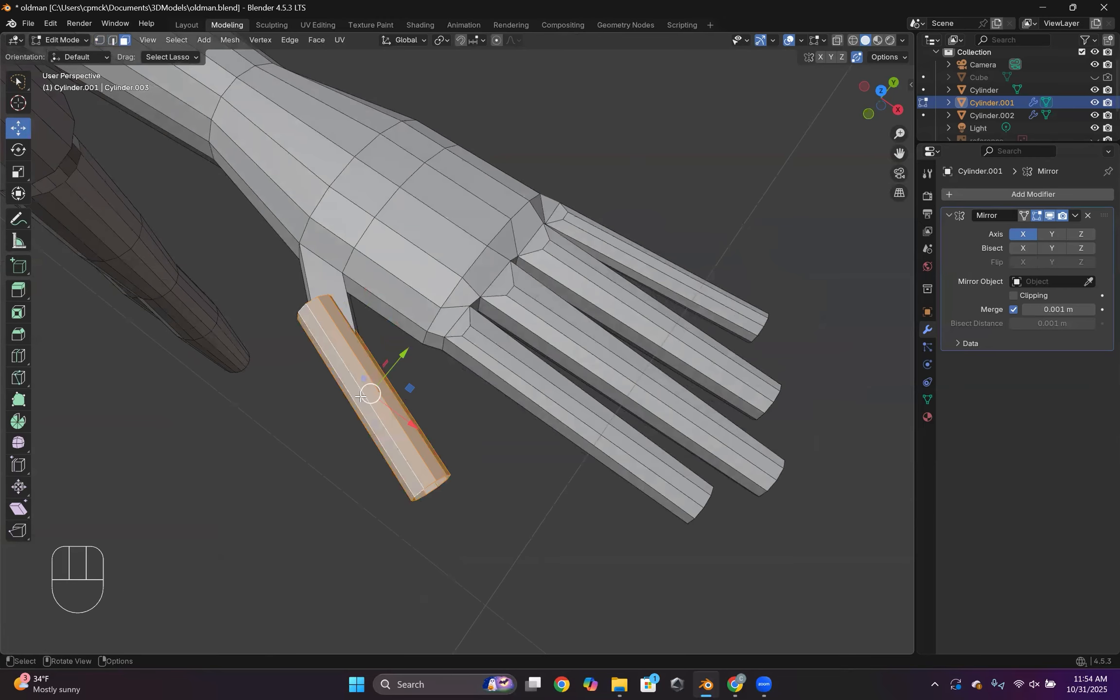
key(x)
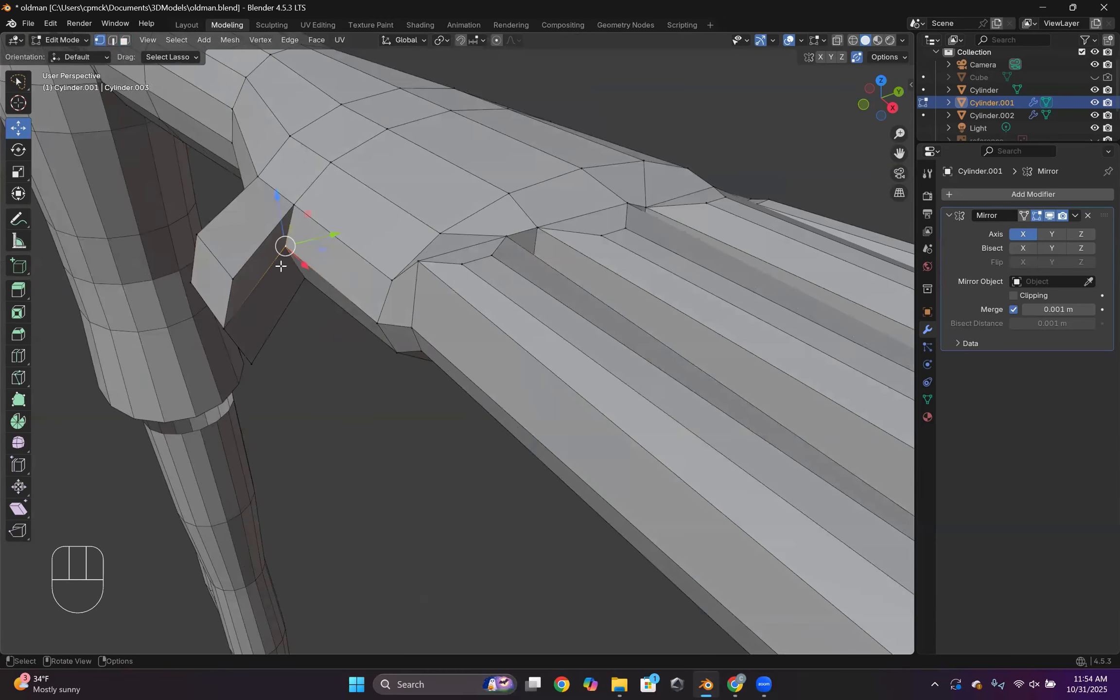
- Reposition the vertices at the thumb stub's base, shifting one about 0.046 m along Y
click(329, 283)
scroll(328, 292, down, 4)
middle_drag(329, 340, 292, 362)
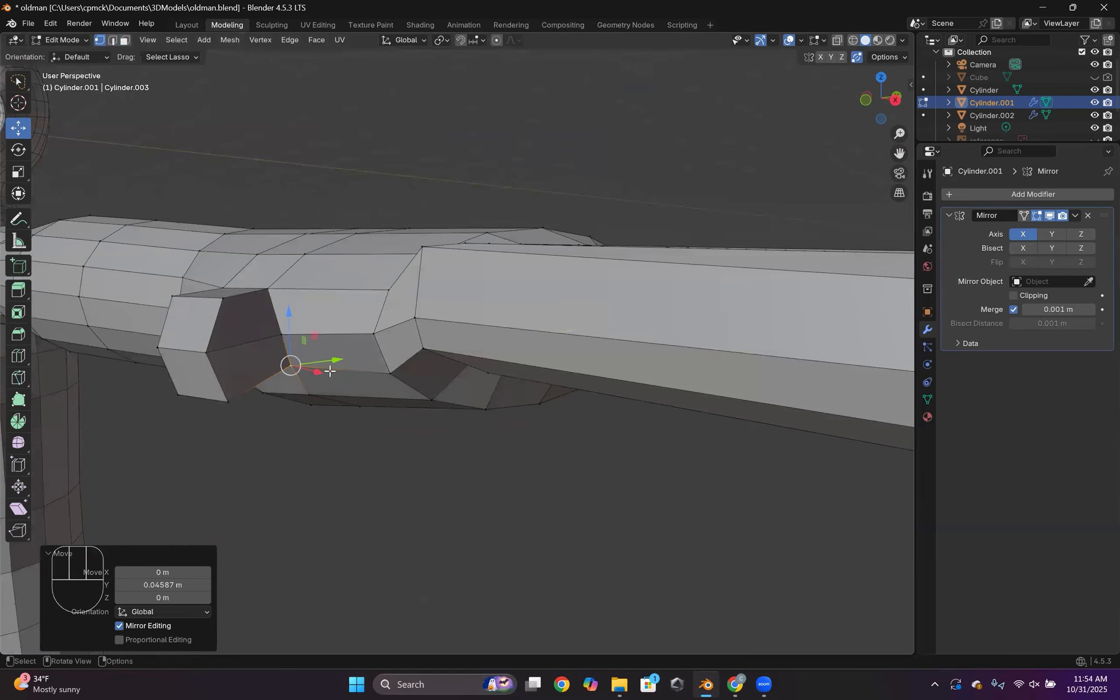
scroll(291, 362, up, 4)
drag(231, 225, 243, 228)
scroll(243, 228, down, 4)
middle_drag(243, 228, 101, 29)
scroll(260, 315, up, 4)
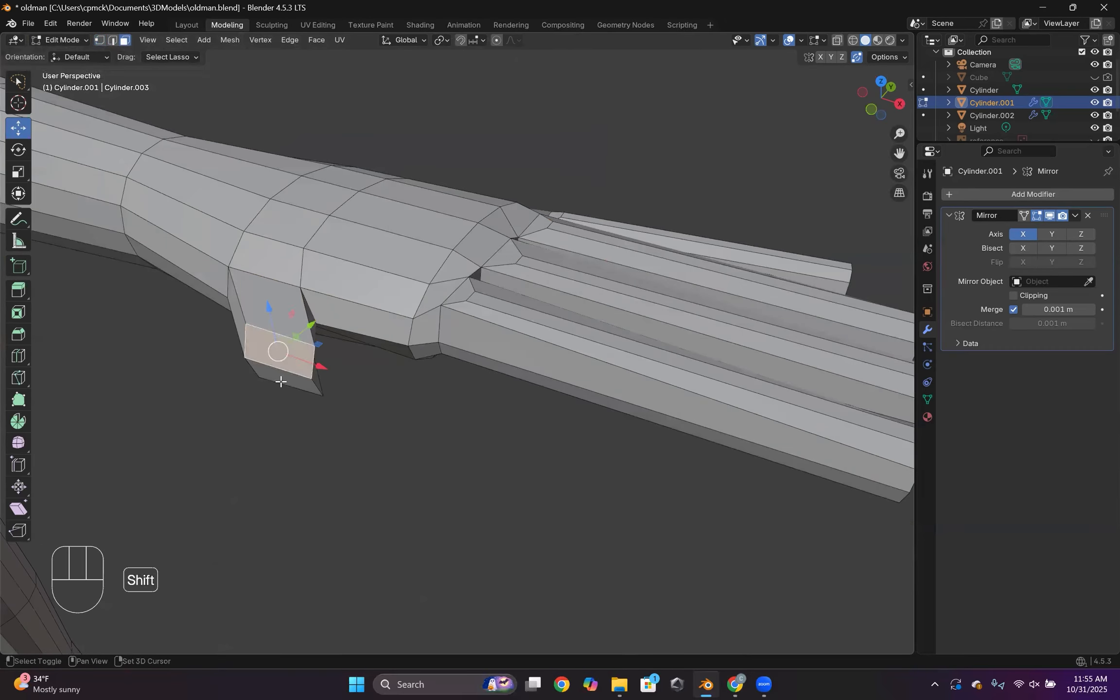
- Using Normal orientation, flatten the thumb's end faces to 0.166 on Z, rotate them, and scale them to 0.751
scroll(280, 382, down, 3)
key(shift+space)
key(s)
middle_drag(281, 381, 460, 40)
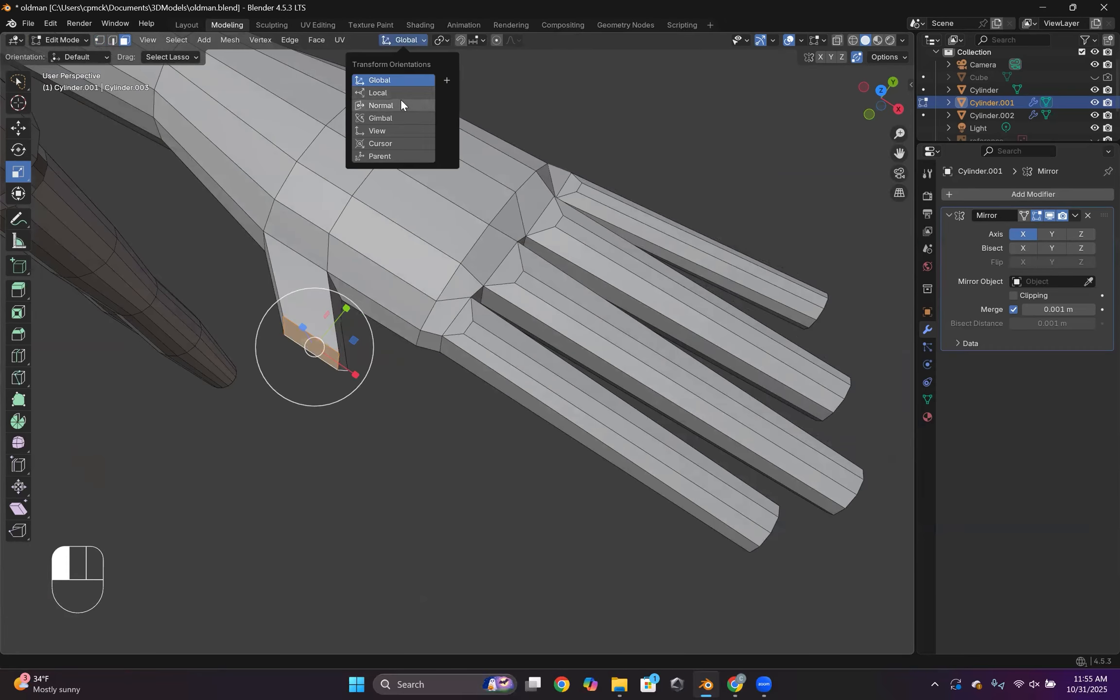
drag(290, 376, 305, 346)
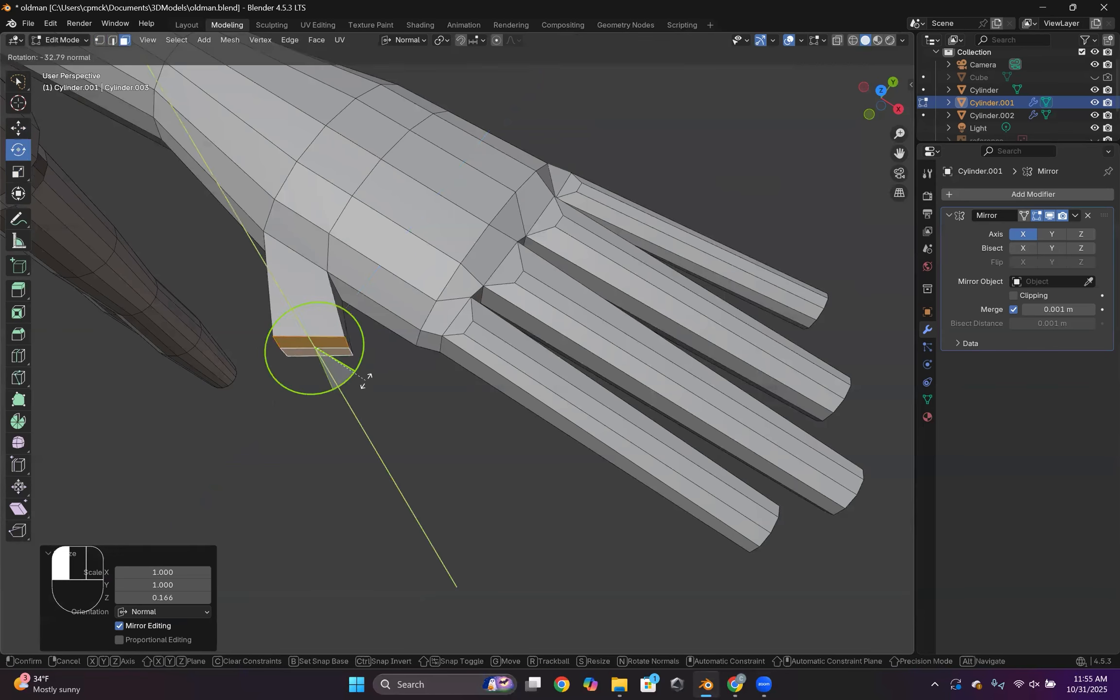
middle_drag(385, 350, 374, 360)
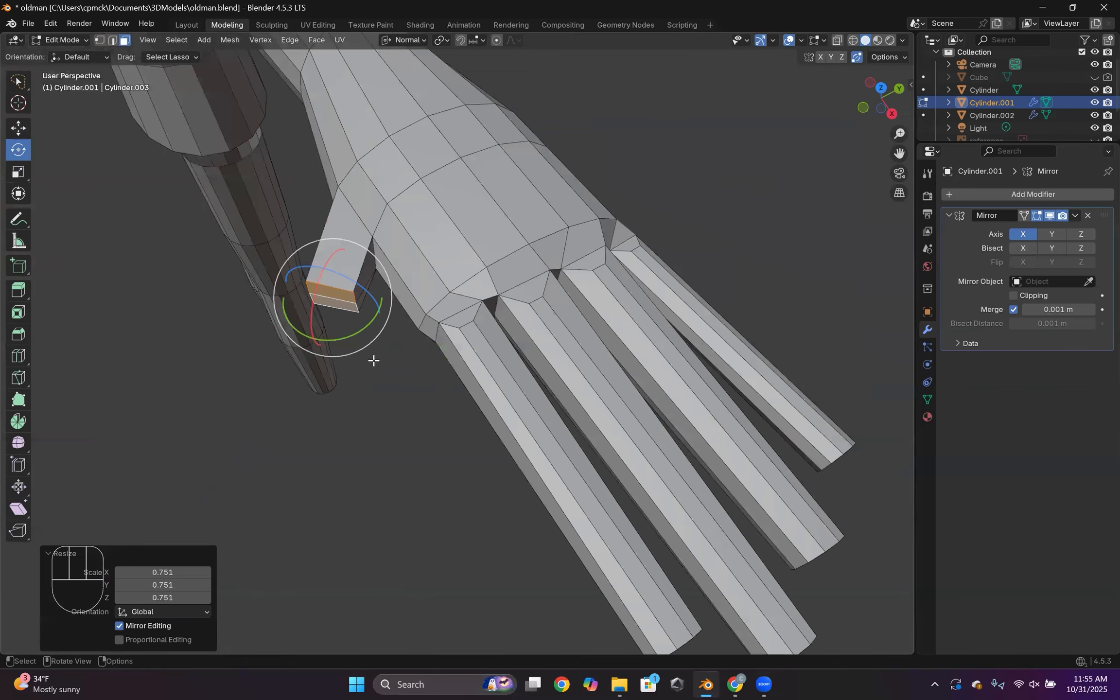
- Extrude the thumb's end faces into a second segment and angle it toward the fingers
click(310, 401)
middle_drag(310, 401, 2, 125)
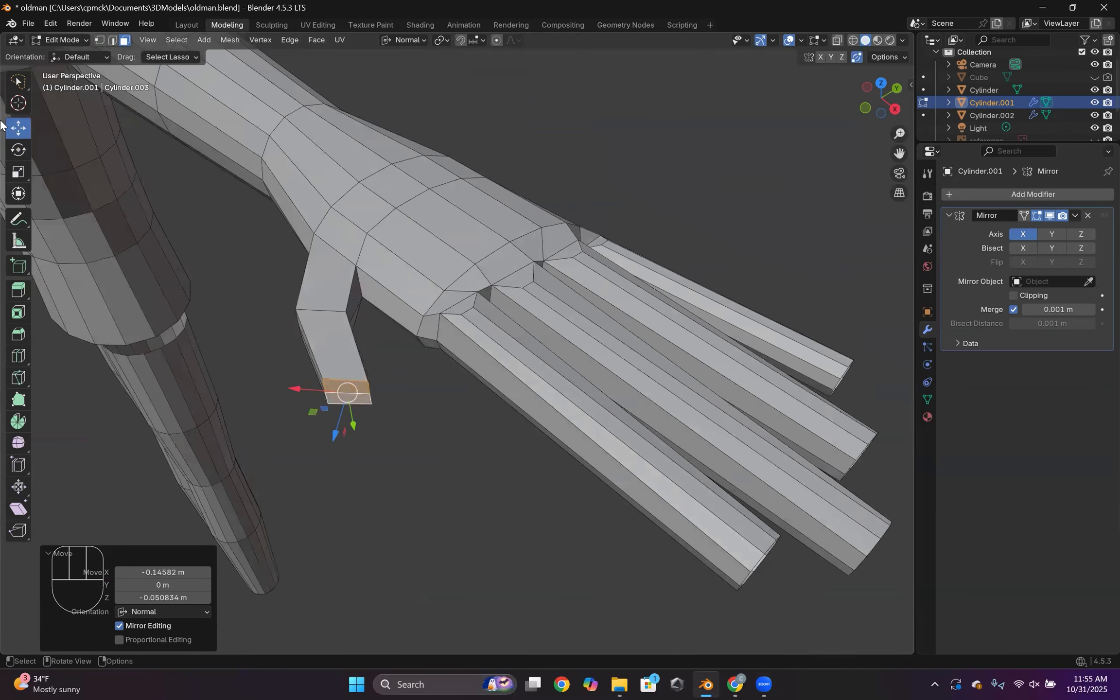
click(500, 412)
- Extrude the thumb's underside faces to thicken it and scale the new faces
scroll(358, 429, down, 3)
middle_drag(358, 430, 441, 344)
scroll(462, 462, up, 4)
scroll(486, 336, up, 4)
key(e)
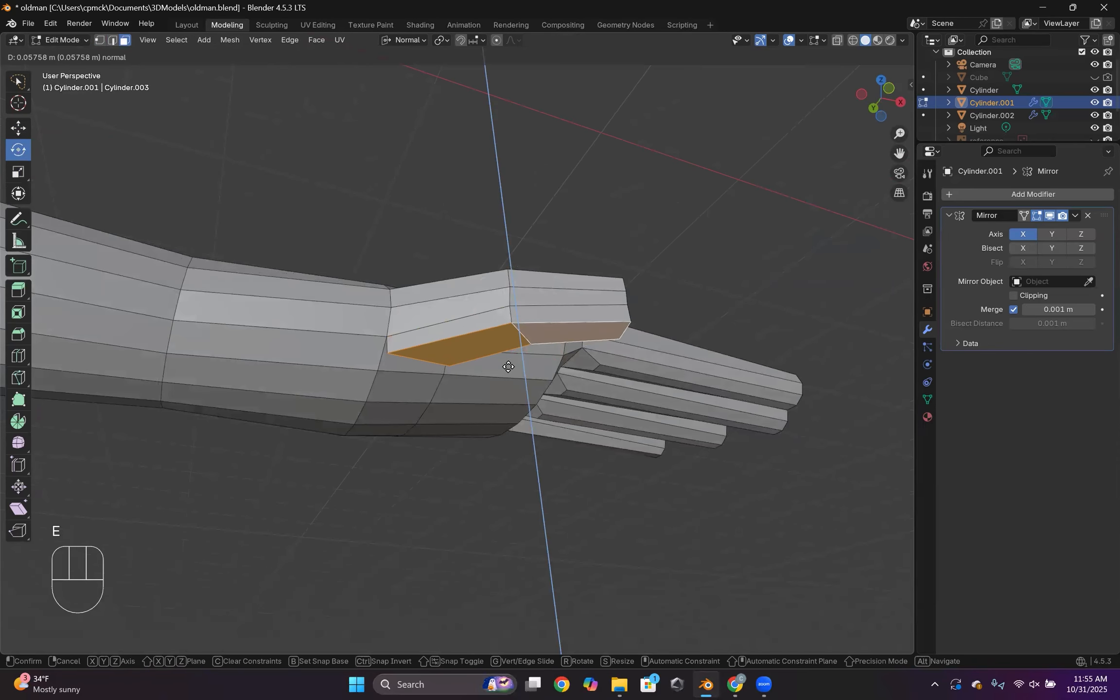
click(486, 364)
middle_drag(415, 385, 412, 462)
key(s)
click(541, 432)
- Adjust the vertices where the thumb's underside meets the palm and select the thumb's faces
middle_drag(540, 433, 98, 4)
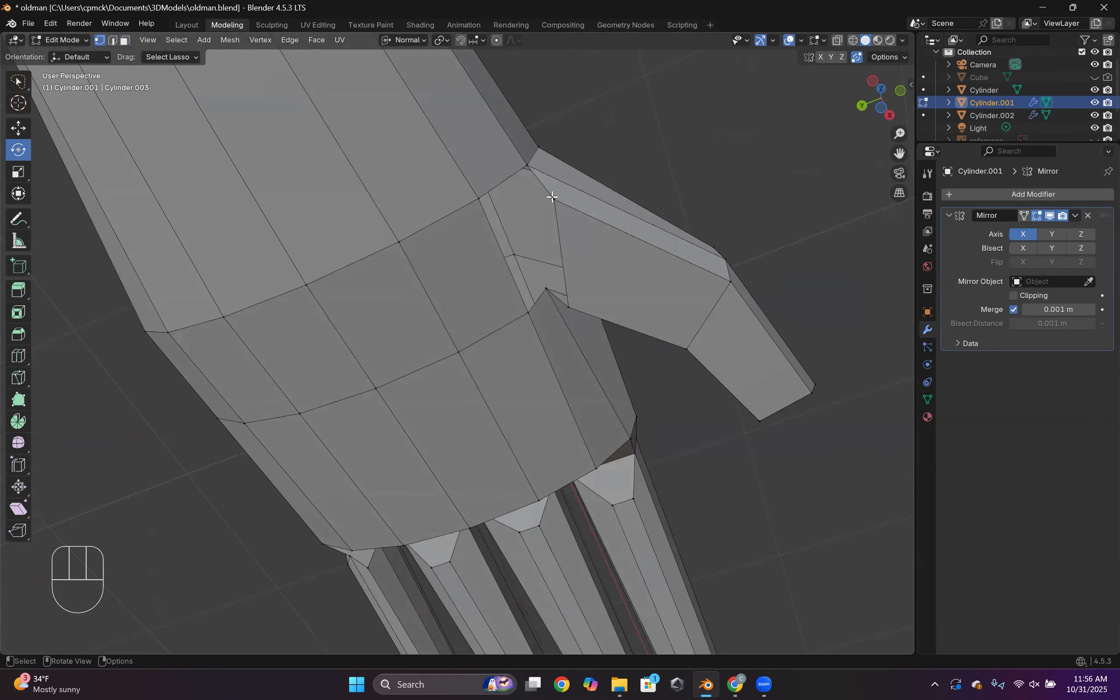
shift+middle_drag(510, 251, 501, 271)
click(488, 214)
shift+middle_drag(562, 292, 30, 130)
- Set the transform orientation to Global and shift the selected thumb faces into place beside the palm
click(29, 130)
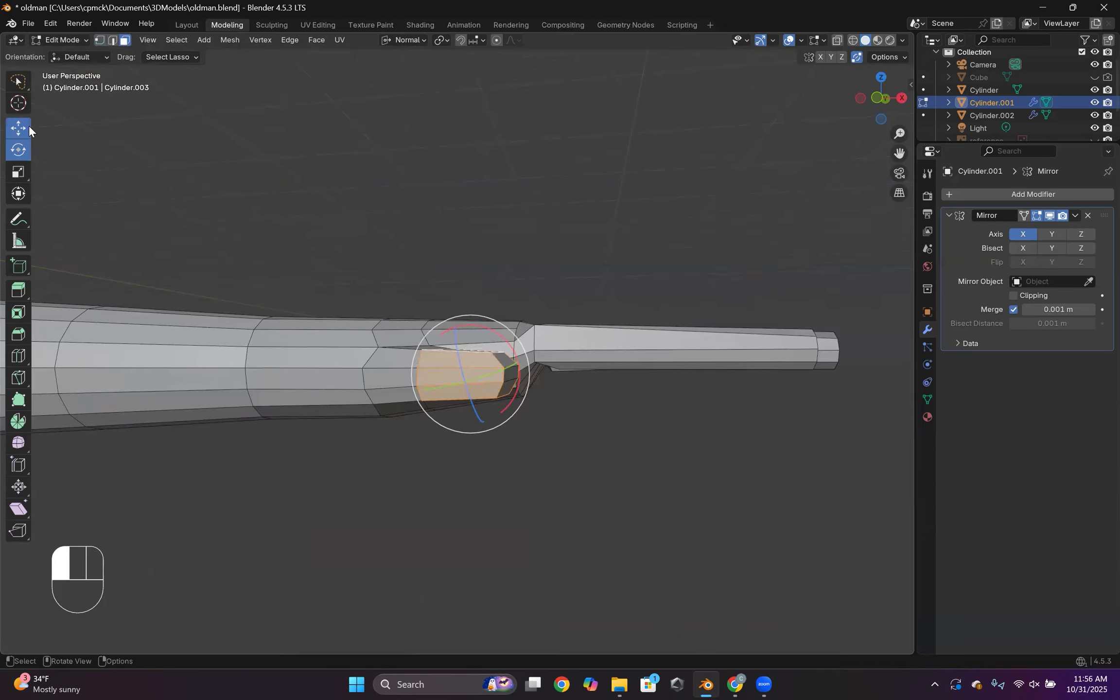
drag(491, 446, 490, 440)
click(405, 40)
click(400, 81)
middle_drag(400, 291, 289, 510)
drag(289, 510, 321, 486)
middle_drag(321, 486, 224, 479)
drag(228, 470, 233, 470)
- Rotate the thumb about the X axis and lower it by about 0.069 m
middle_drag(233, 469, 132, 43)
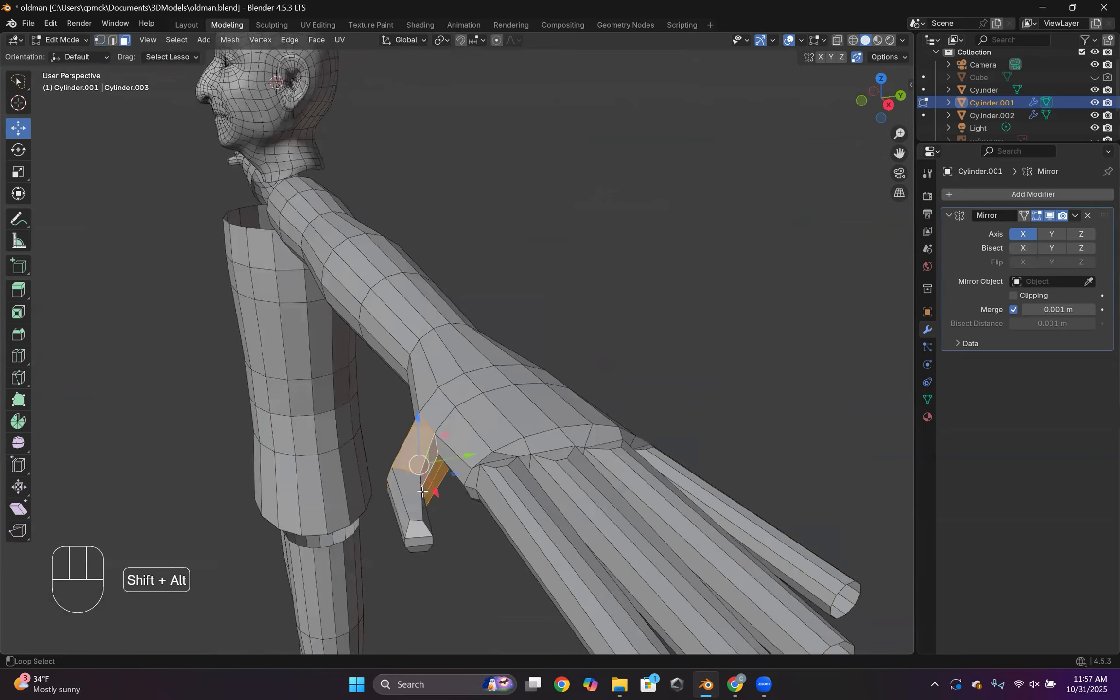
middle_drag(422, 491, 424, 497)
click(404, 439)
key(ctrl+z)
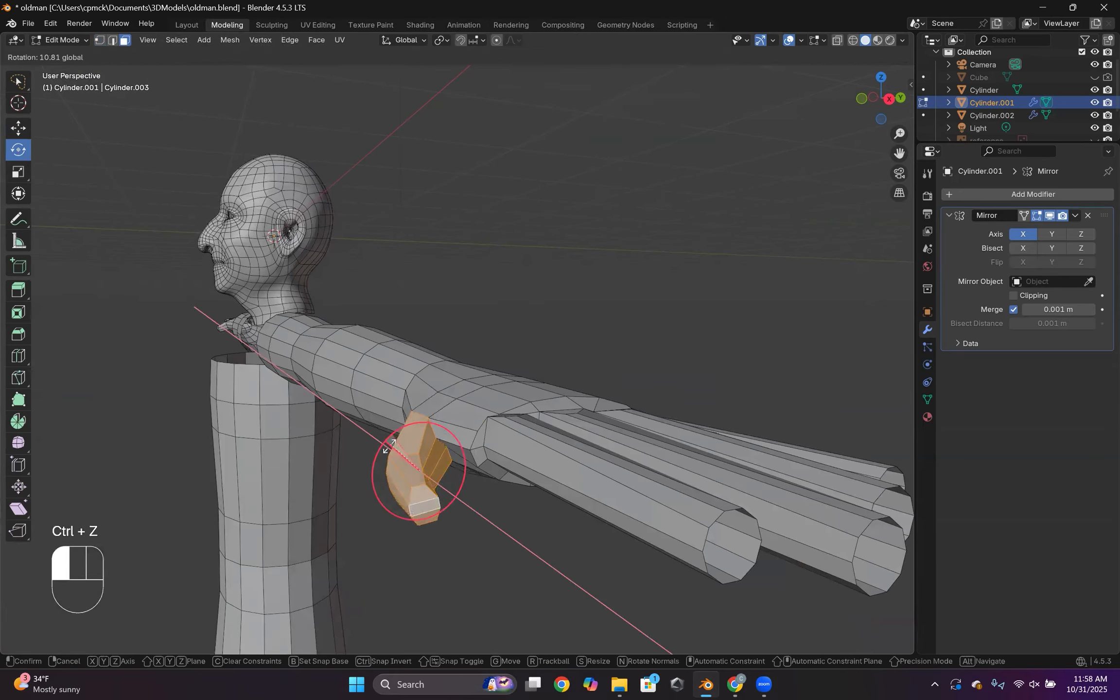
click(421, 438)
middle_drag(422, 437, 560, 498)
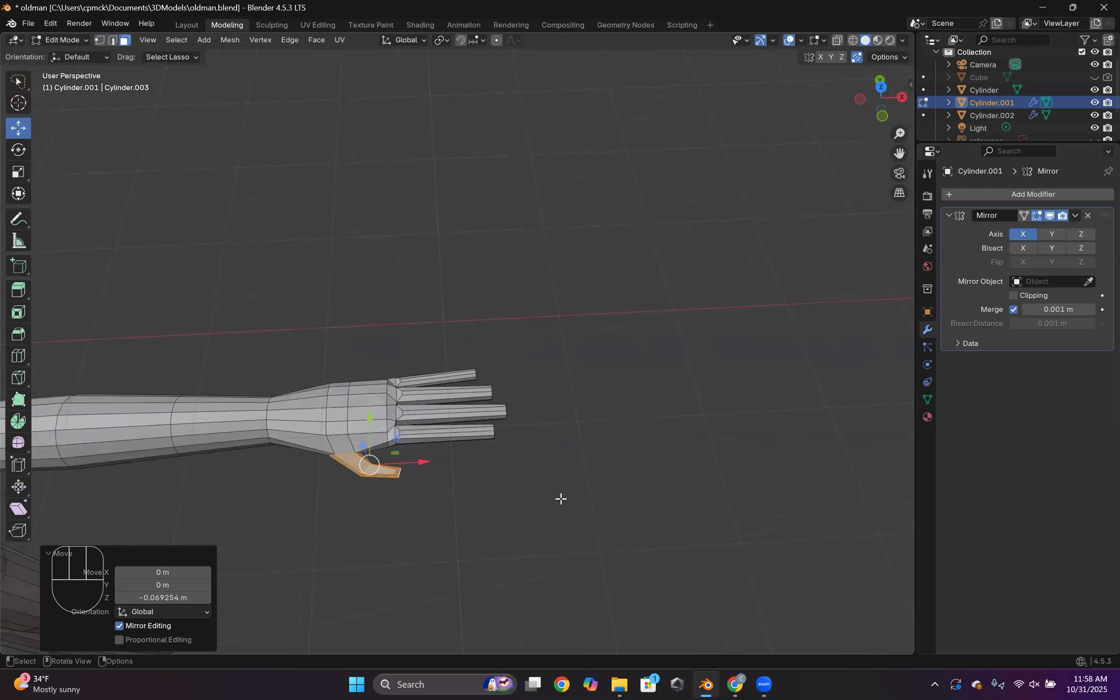
- Select edges on the hand and move them to refine its shape around the thumb and palm
click(113, 41)
mouse_move(627, 430)
middle_down()
mouse_move(602, 423)
mouse_move(639, 310)
middle_up()
mouse_move(639, 310)
mouse_down()
mouse_move(439, 456)
mouse_move(454, 350)
mouse_up()
mouse_move(474, 413)
middle_down()
mouse_move(493, 372)
mouse_move(431, 411)
mouse_move(474, 427)
middle_up()
shift+middle_drag(474, 428, 629, 627)
drag(543, 398, 510, 383)
- Try to shift the selected edge at the underside of the finger bases, and undo the move
scroll(503, 456, down, 3)
middle_drag(503, 456, 443, 437)
shift+middle_drag(443, 438, 439, 474)
middle_drag(384, 425, 437, 440)
scroll(441, 438, up, 3)
middle_drag(480, 495, 120, 58)
middle_drag(384, 415, 525, 445)
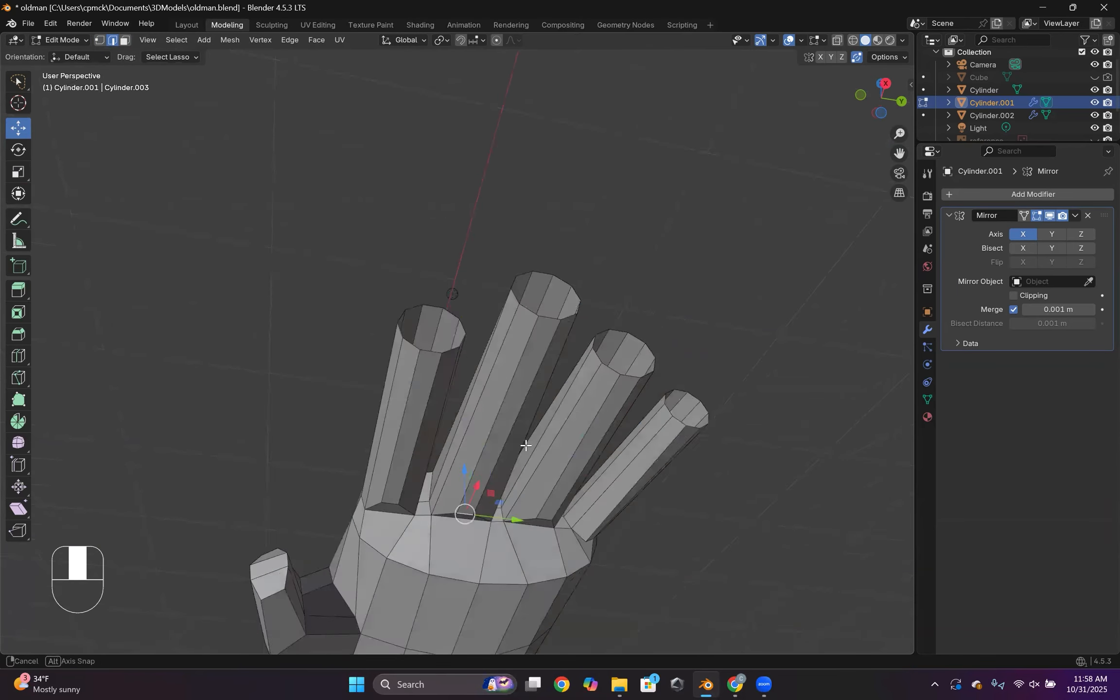
scroll(525, 445, up, 3)
middle_drag(625, 584, 548, 332)
drag(549, 335, 547, 331)
middle_drag(547, 331, 534, 369)
key(ctrl+z)
- Select the faces under the four finger bases and nudge them to smooth their join with the palm
scroll(390, 304, up, 3)
middle_drag(389, 305, 209, 111)
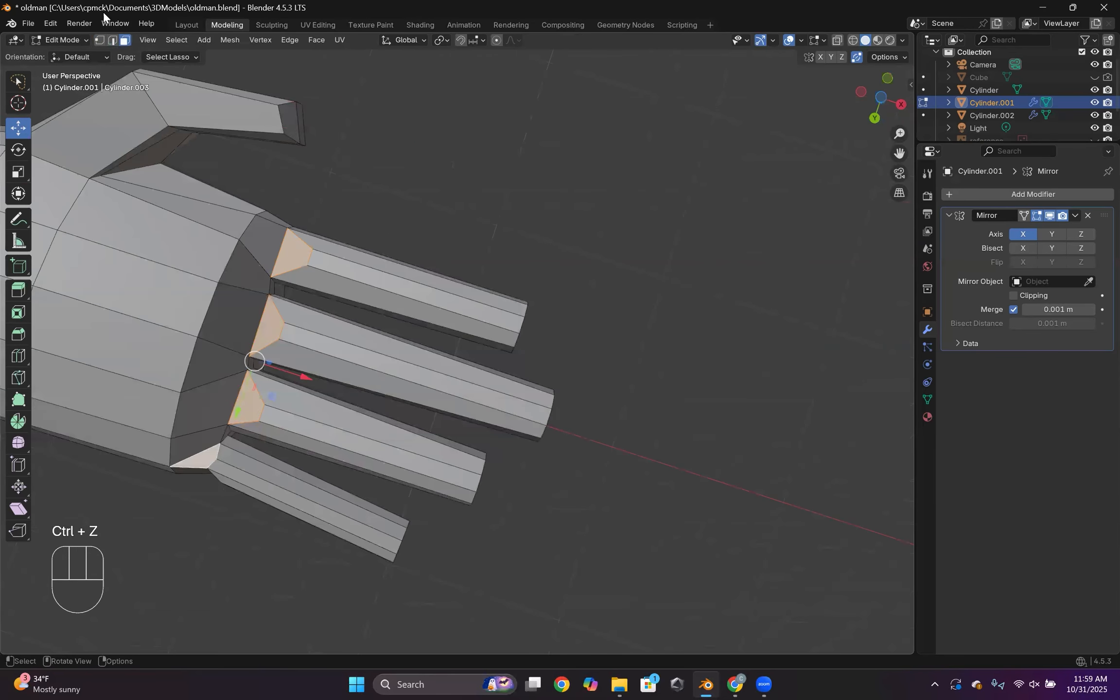
scroll(237, 400, down, 3)
middle_drag(238, 399, 544, 328)
drag(419, 343, 422, 350)
middle_drag(421, 350, 228, 428)
- Raise selected edges along the knuckle line slightly
scroll(370, 376, up, 4)
click(369, 379)
drag(365, 330, 365, 323)
drag(333, 371, 334, 355)
- Move the palm's outer edge behind the little finger about 0.054 m inward along Y with proportional editing
middle_drag(316, 391, 459, 464)
scroll(353, 529, down, 3)
scroll(420, 546, down, 2)
click(600, 479)
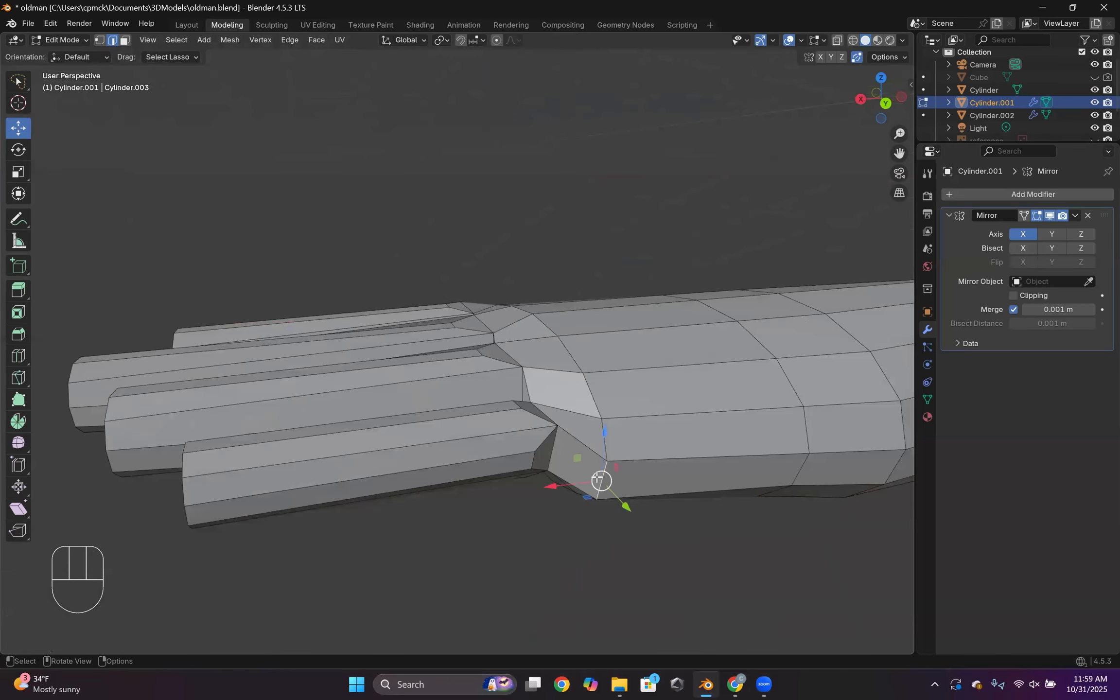
middle_drag(599, 479, 587, 548)
scroll(587, 548, down, 3)
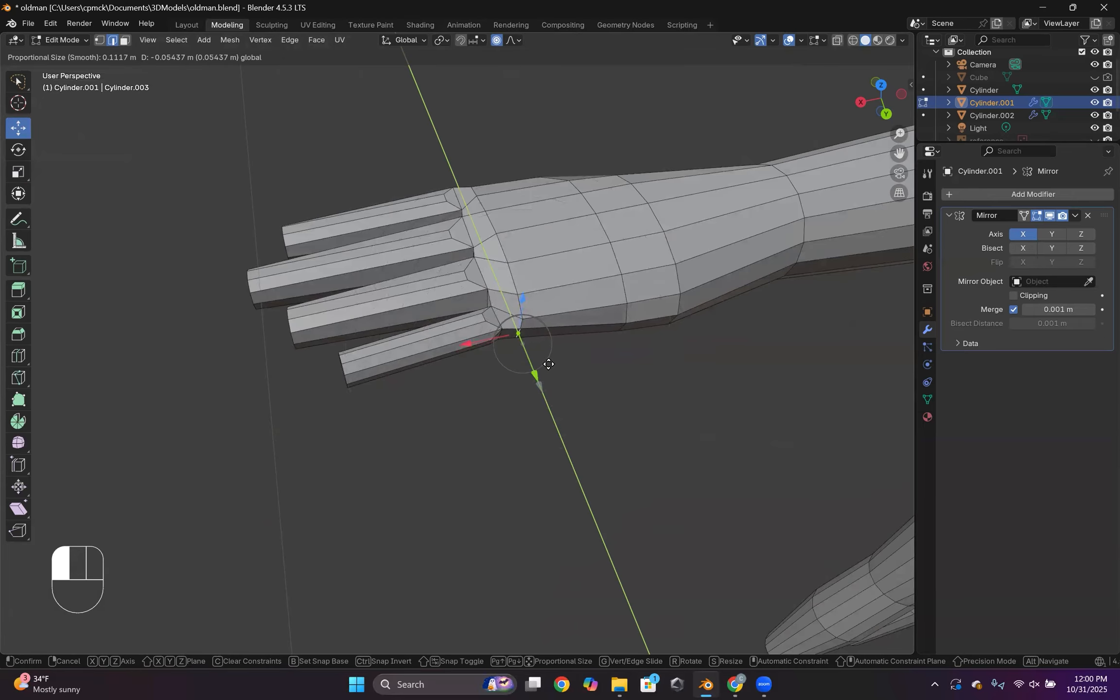
click(548, 364)
- Add a loop cut across the middle of each of the four fingers and flatten the loops along the X axis
scroll(550, 405, down, 2)
middle_drag(550, 404, 333, 459)
click(257, 498)
drag(281, 529, 279, 527)
click(335, 492)
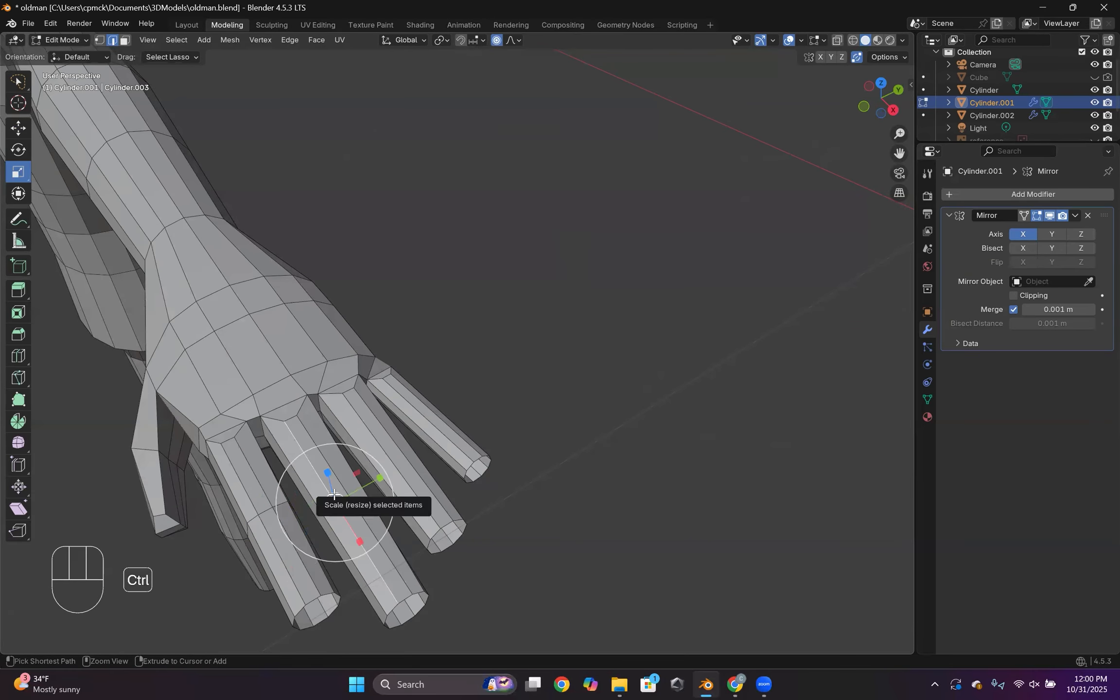
key(ctrl+r)
double_click(336, 493)
click(420, 459)
key(s)
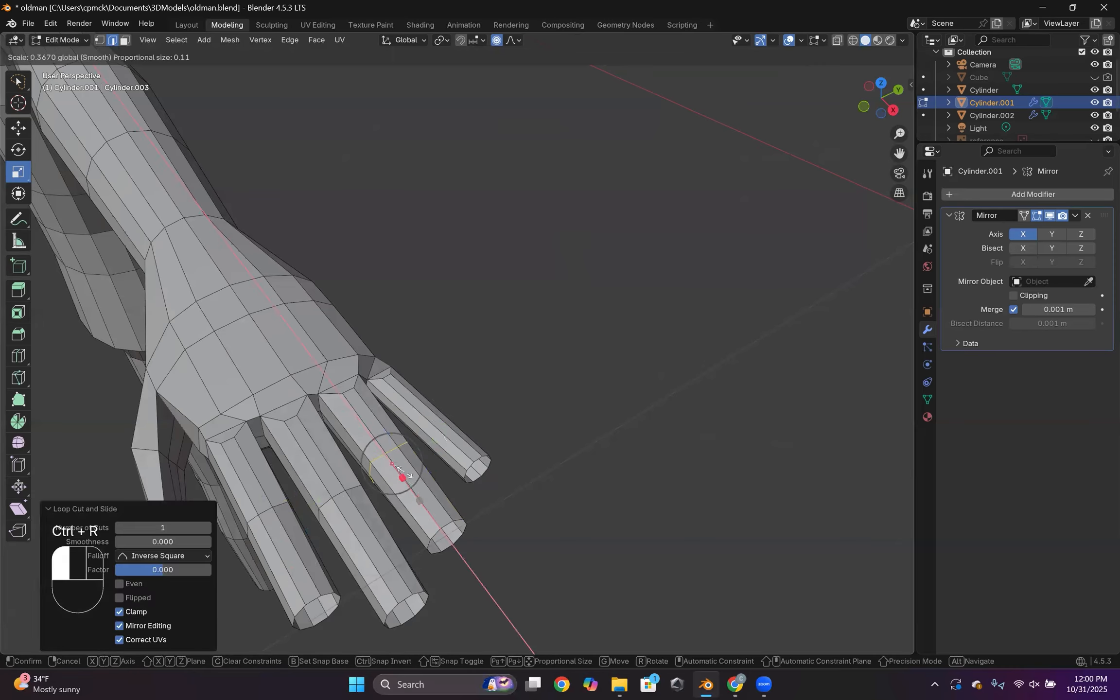
key(ctrl+r)
double_click(441, 422)
drag(457, 457, 423, 417)
middle_drag(423, 417, 372, 516)
- Taper the fingers by shrinking their loops, scaling the index finger's middle loop to 0.918 and its tip to 0.875
click(18, 148)
click(462, 398)
middle_drag(462, 399, 543, 362)
key(s)
click(625, 407)
alt+click(539, 358)
key(s)
click(559, 377)
middle_drag(565, 382, 560, 375)
alt+click(474, 388)
key(s)
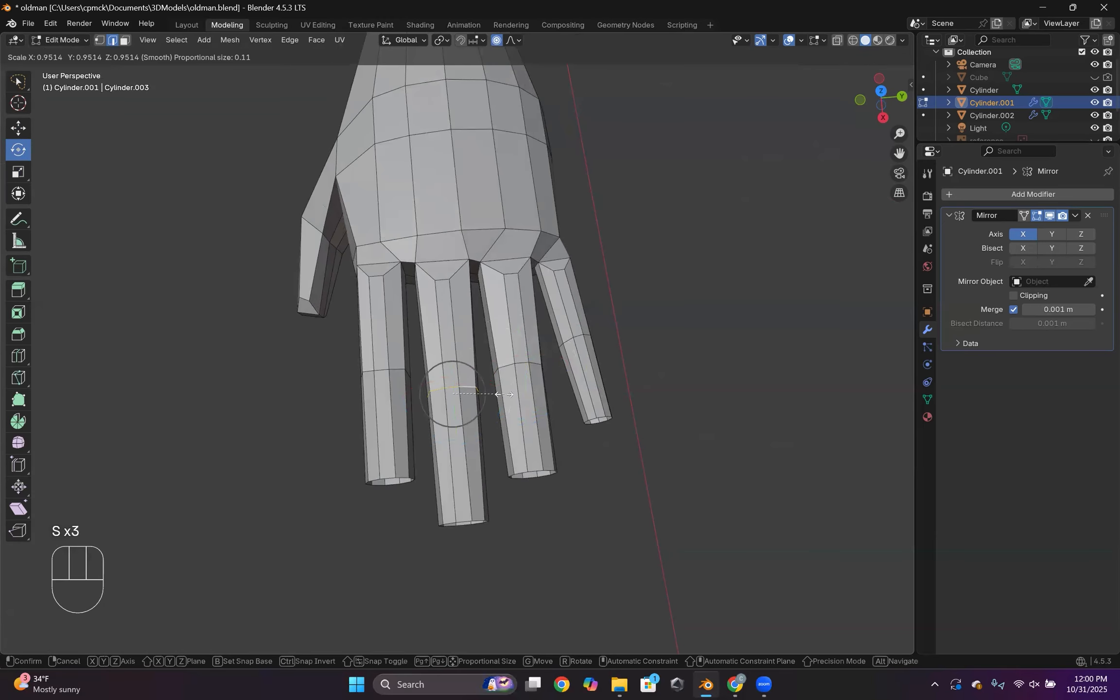
click(497, 492)
middle_drag(497, 492, 476, 499)
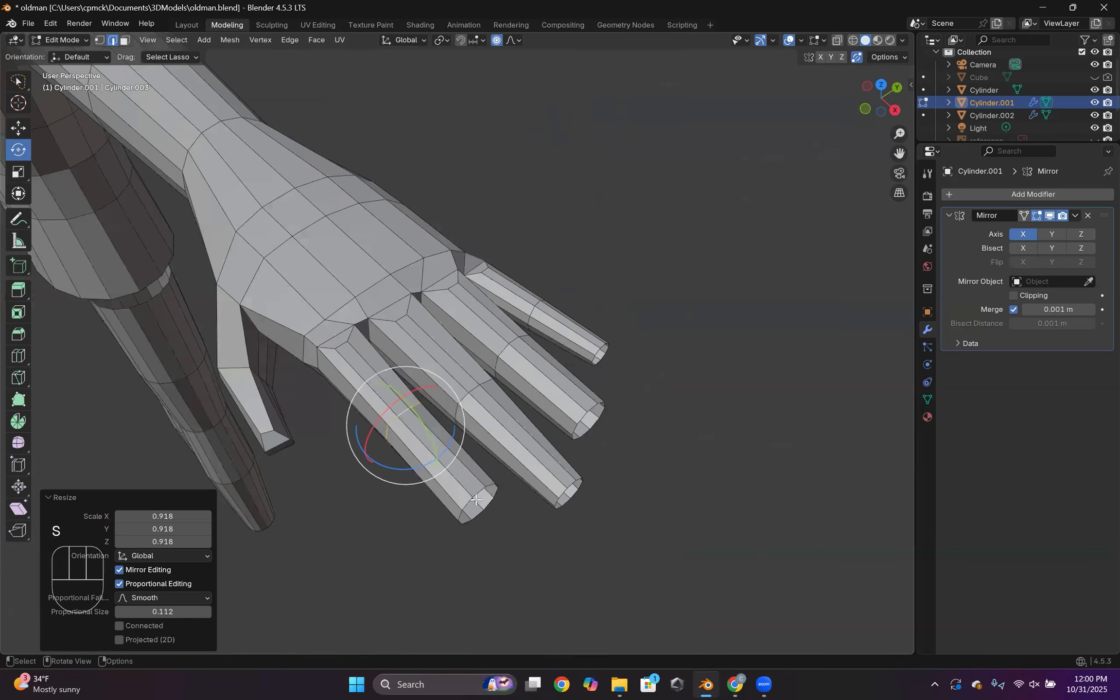
middle_drag(582, 496, 491, 383)
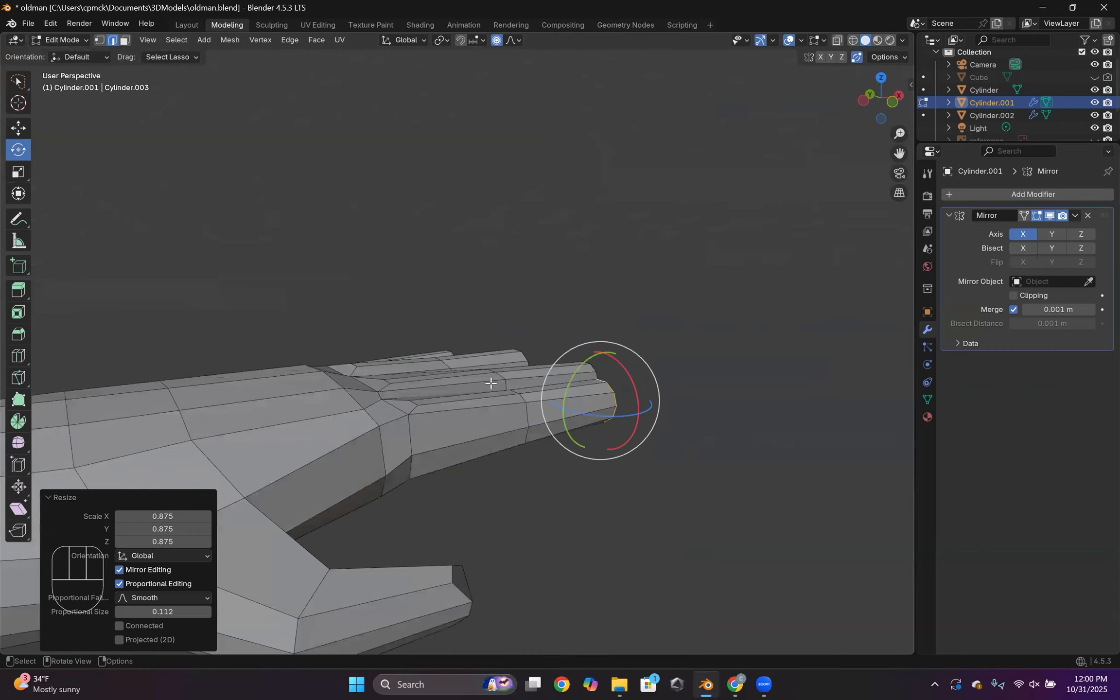
- Raise the face at the base of the little finger about 0.027 m along Z with proportional editing
middle_drag(510, 426, 539, 465)
middle_drag(508, 511, 608, 549)
click(18, 128)
middle_drag(350, 427, 354, 389)
drag(435, 422, 430, 406)
key(ctrl+z)
mouse_move(370, 456)
middle_down()
mouse_move(365, 506)
mouse_move(428, 507)
mouse_move(459, 552)
mouse_move(365, 442)
middle_up()
scroll(459, 552, down, 2)
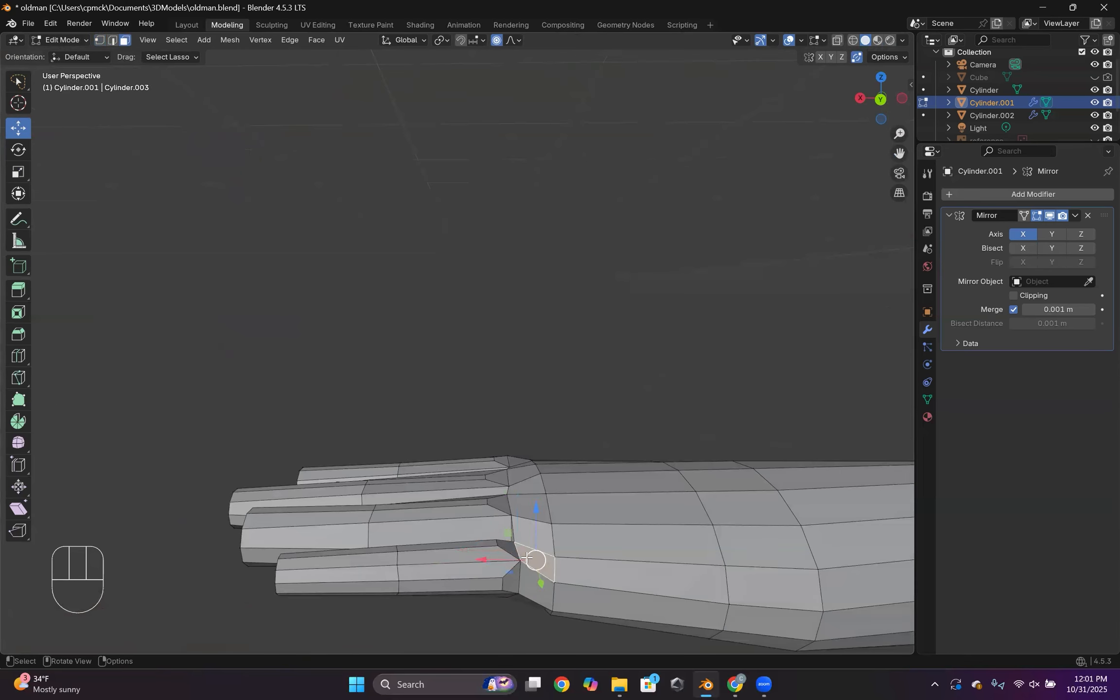
middle_drag(526, 557, 646, 550)
drag(446, 445, 443, 431)
middle_drag(444, 432, 467, 494)
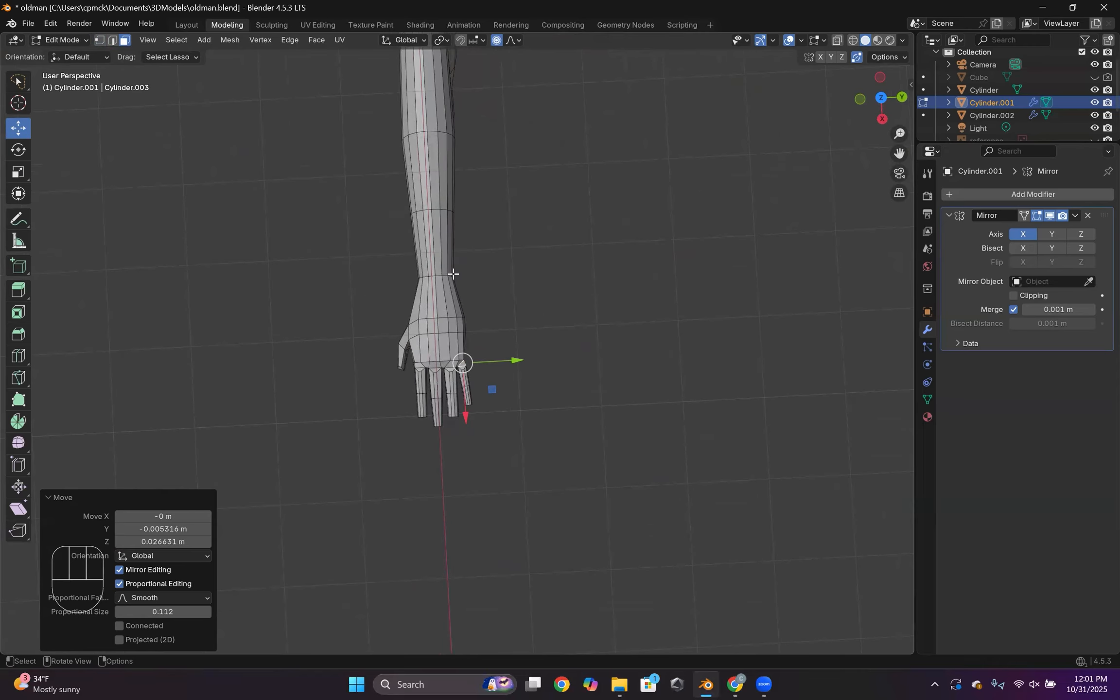
- Move the wrist's edge loop about 0.099 m along X towards the hand
alt+click(452, 274)
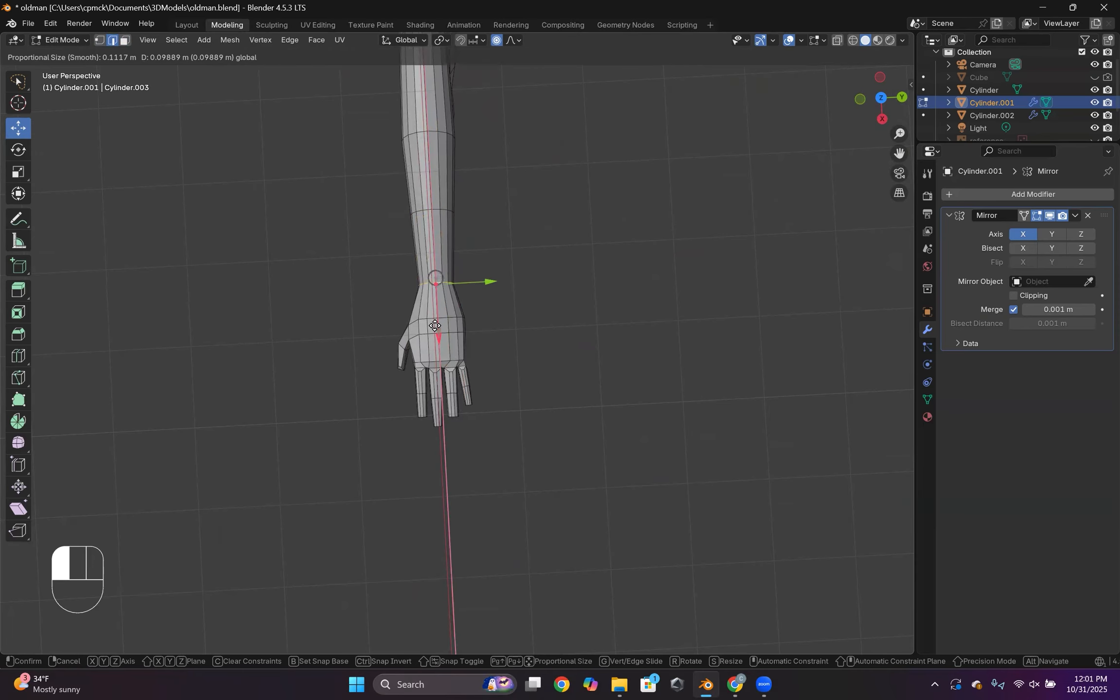
drag(434, 325, 435, 328)
scroll(496, 361, up, 4)
middle_drag(495, 361, 441, 426)
click(523, 563)
middle_drag(523, 564, 461, 490)
key(3)
click(517, 534)
middle_drag(433, 370, 497, 457)
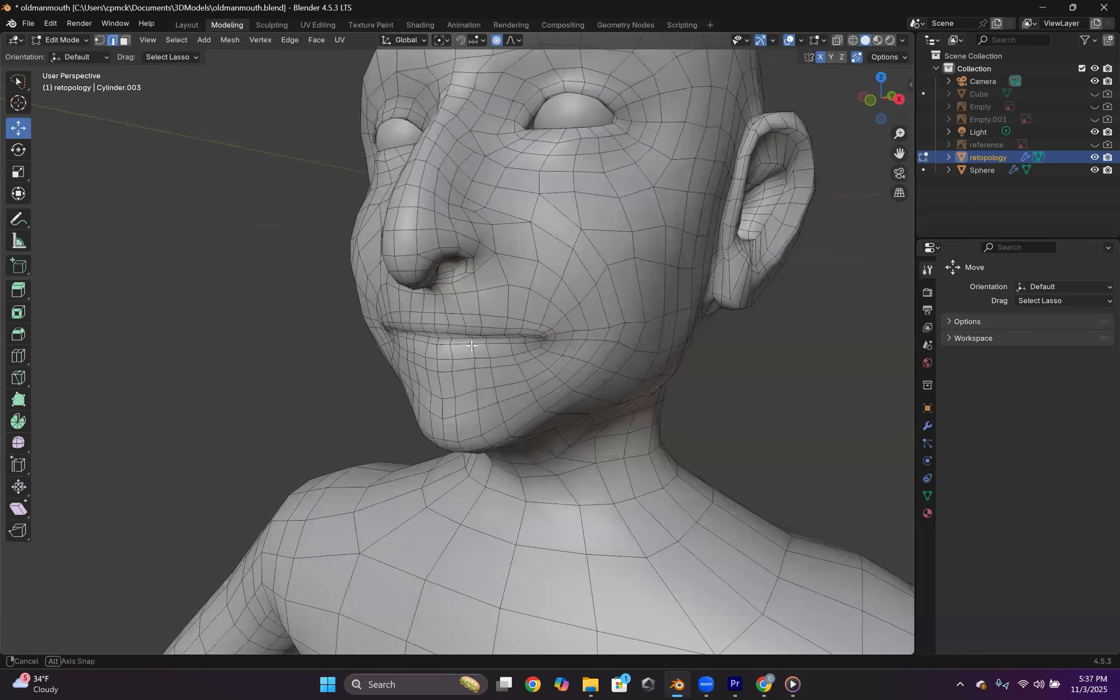
- Select the strip of faces in the gap between the lips from one mouth corner to the other
middle_drag(471, 345, 485, 341)
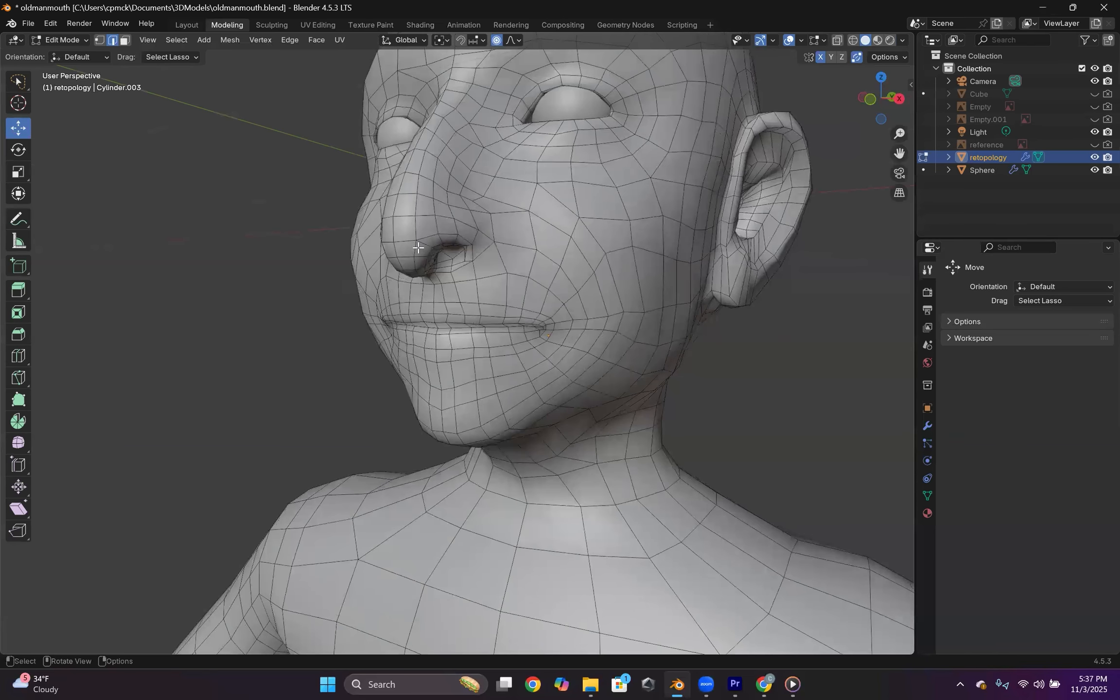
middle_drag(555, 334, 529, 344)
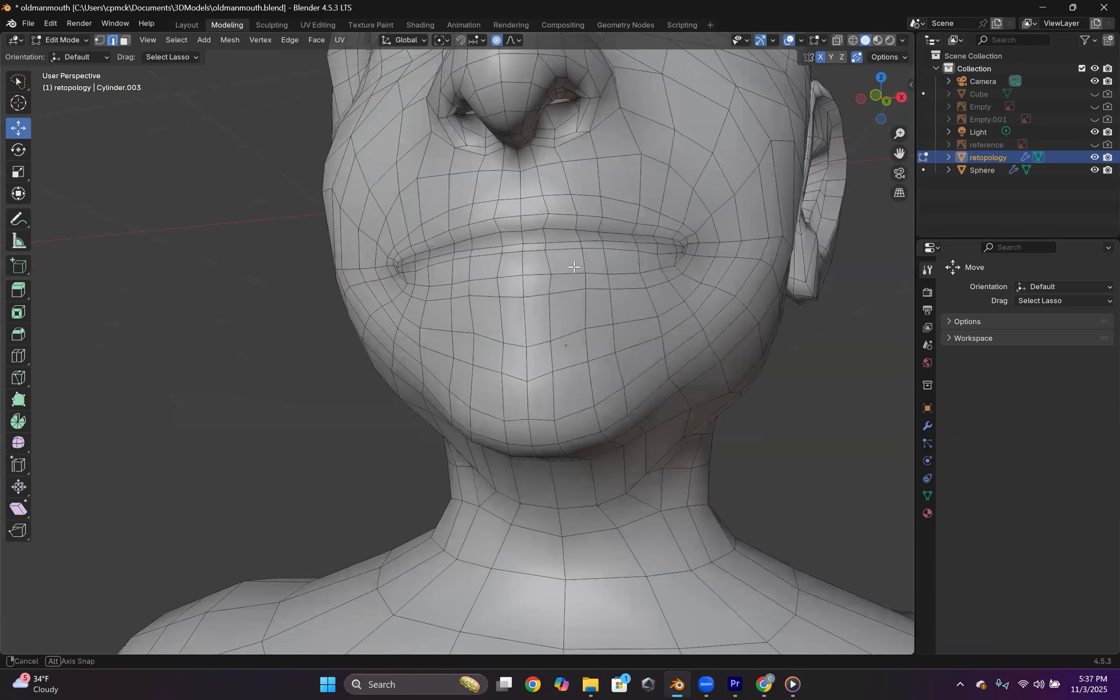
middle_drag(573, 267, 354, 259)
middle_drag(420, 292, 371, 313)
middle_drag(690, 288, 568, 285)
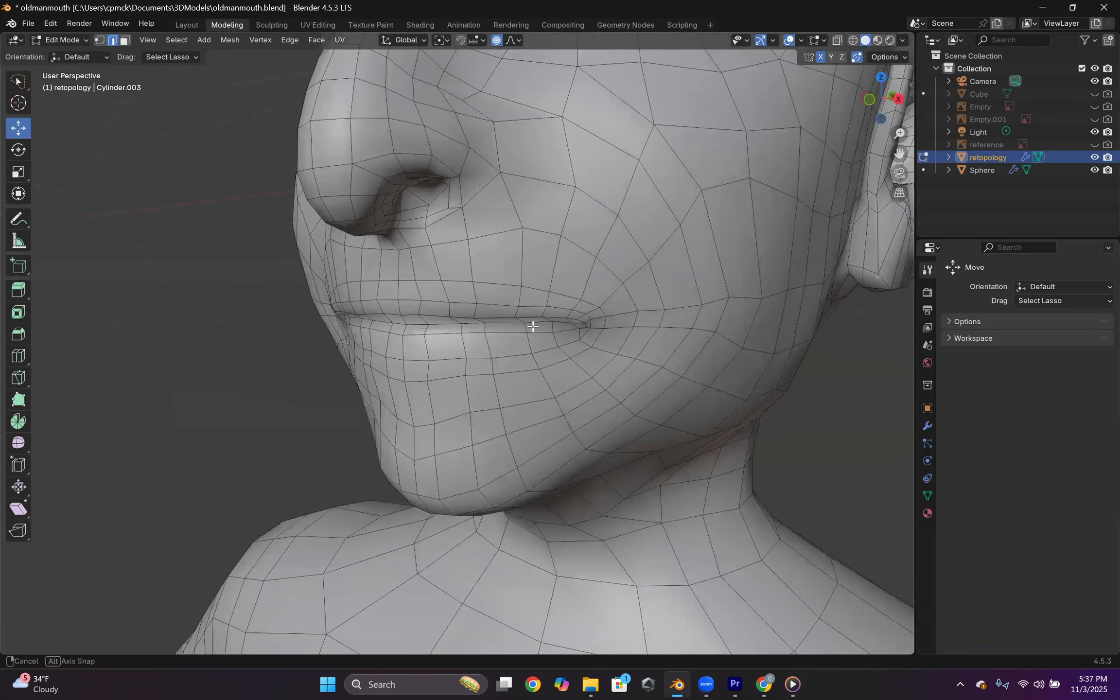
middle_drag(575, 322, 576, 316)
middle_drag(412, 309, 534, 309)
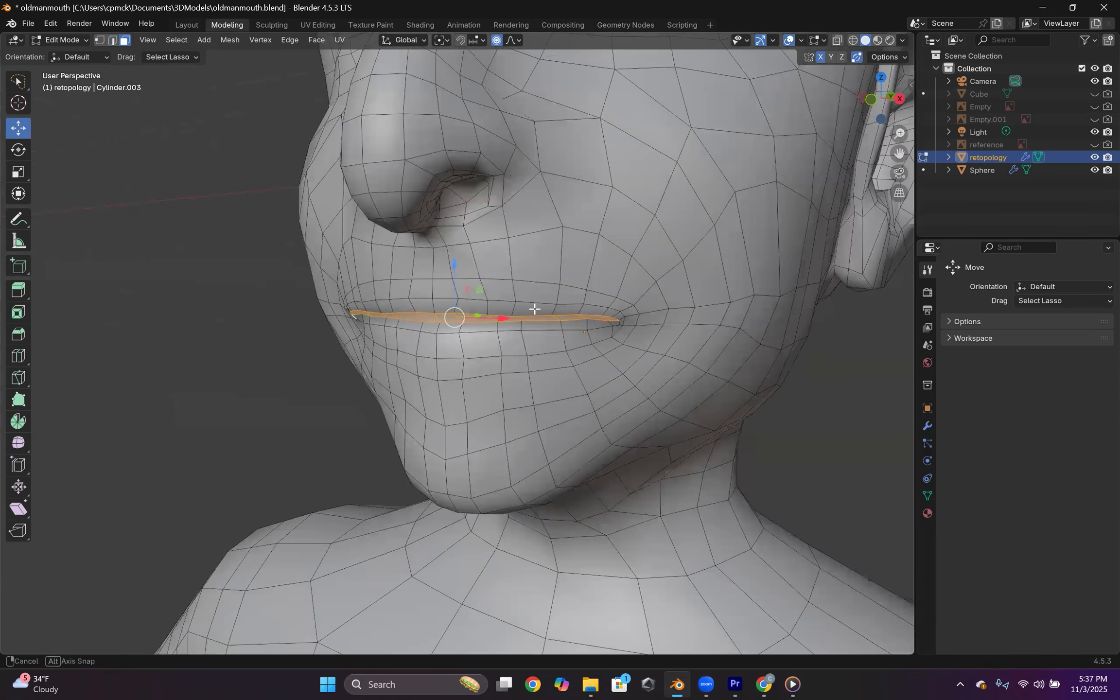
ctrl+click(610, 324)
middle_drag(610, 323, 567, 236)
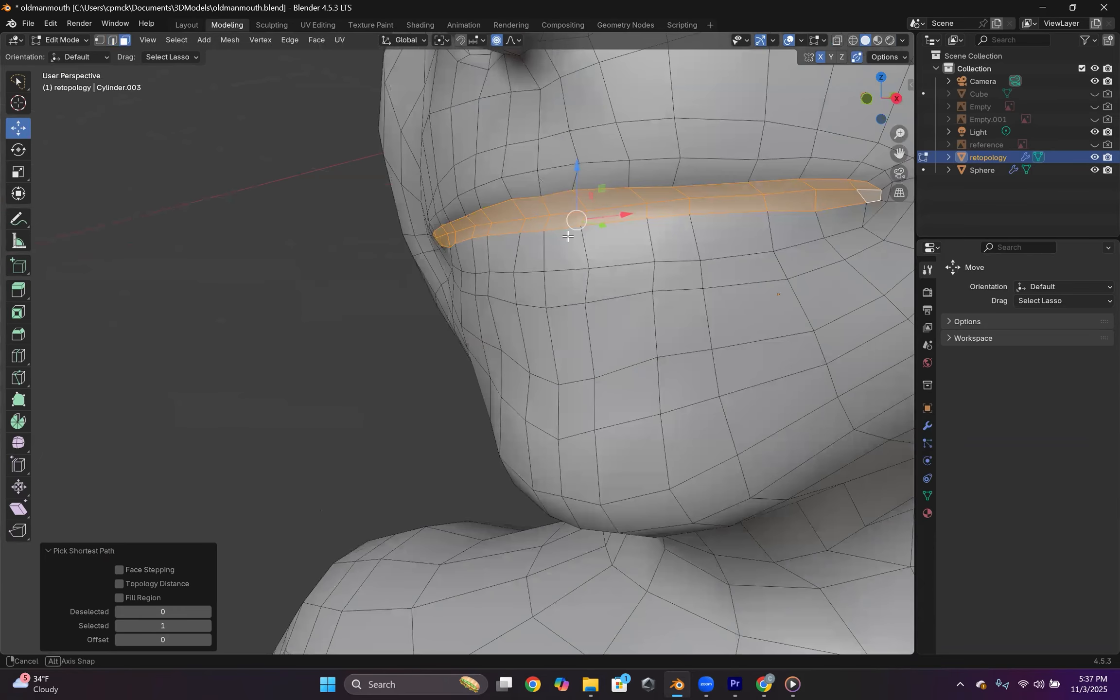
- Extrude the selected mouth faces into the head in X-ray view and lower them about 0.044 m along Z
middle_drag(688, 223, 859, 55)
click(836, 40)
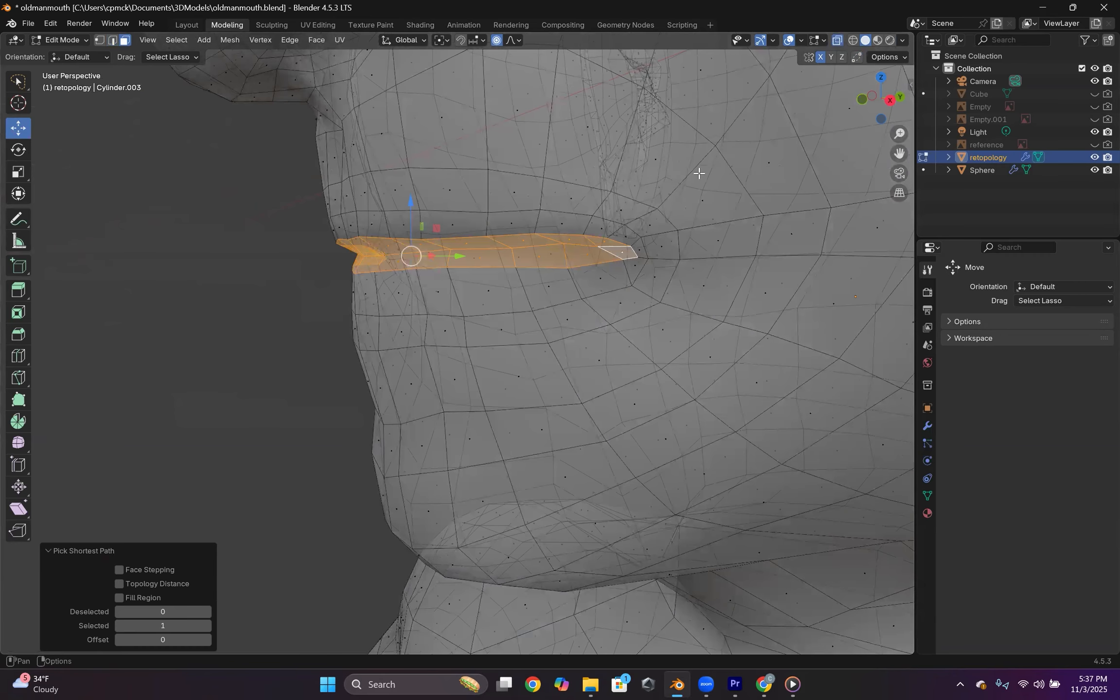
middle_drag(628, 189, 682, 182)
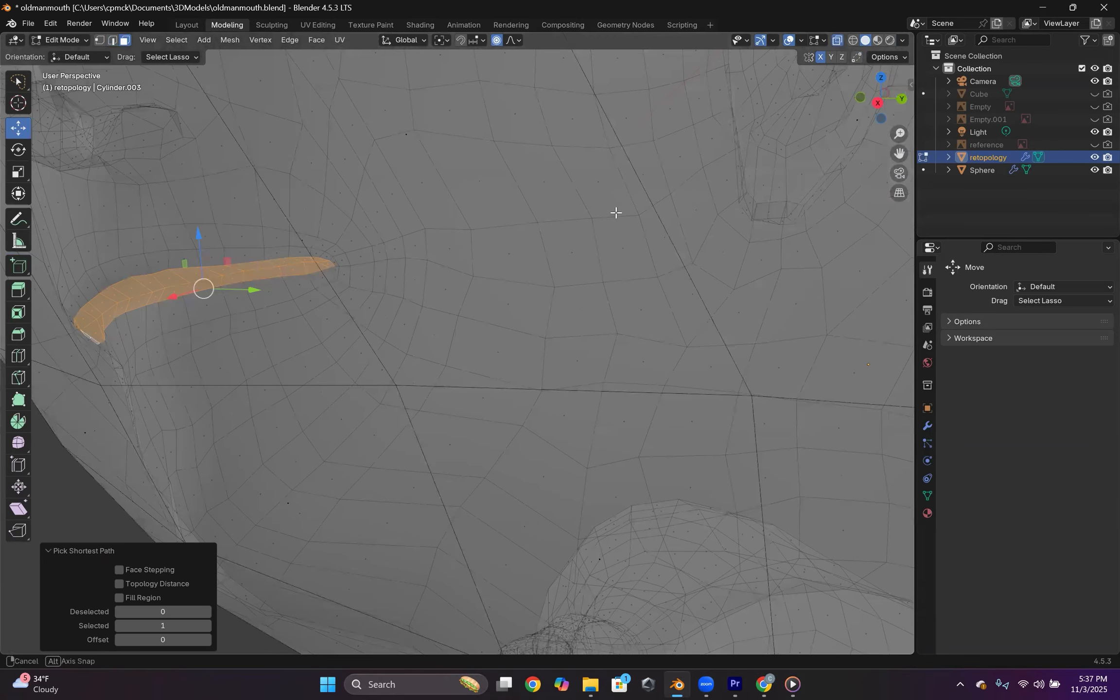
middle_drag(522, 229, 521, 228)
key(e)
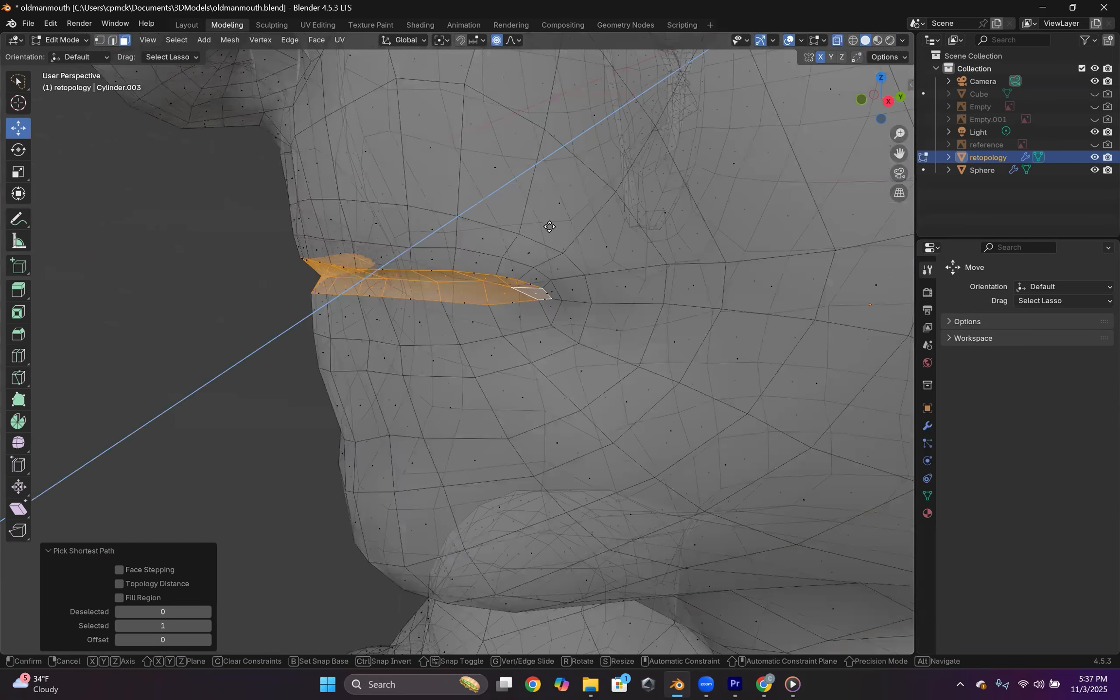
click(417, 197)
drag(417, 214, 414, 231)
- Turn off proportional editing and scale the extruded mouth faces to about 2.357 along Z
click(495, 42)
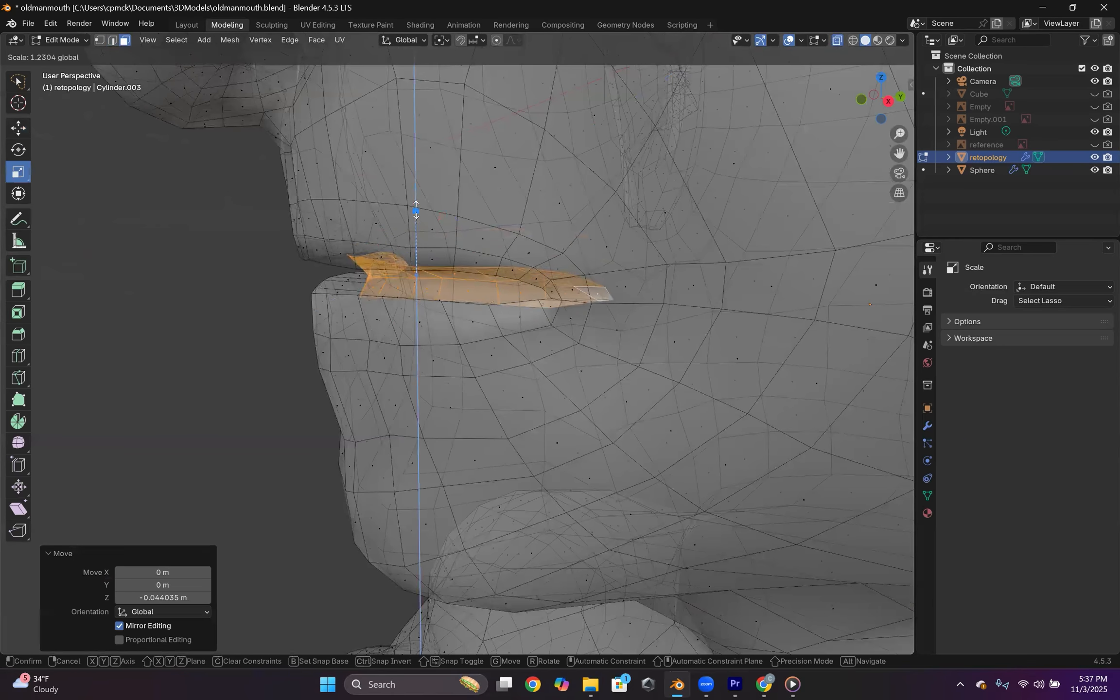
drag(416, 155, 416, 156)
middle_drag(416, 156, 435, 141)
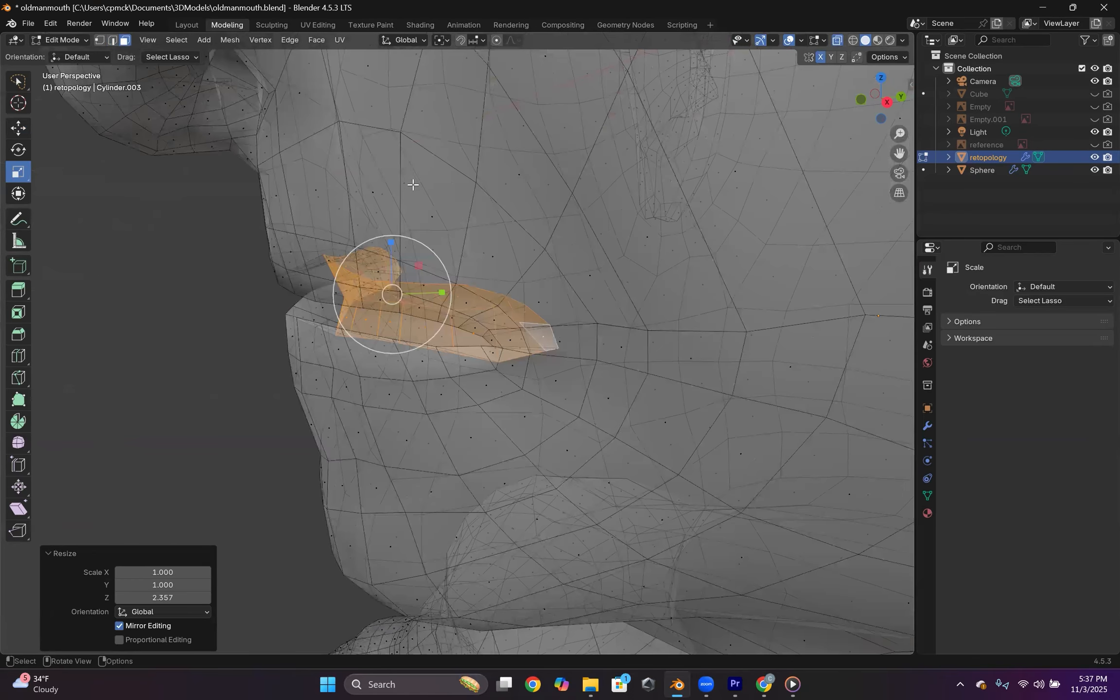
- Extrude the mouth faces deeper into the head and scale them to about 2.908 along Z
key(e)
click(408, 237)
drag(408, 237, 421, 145)
middle_drag(405, 221, 400, 229)
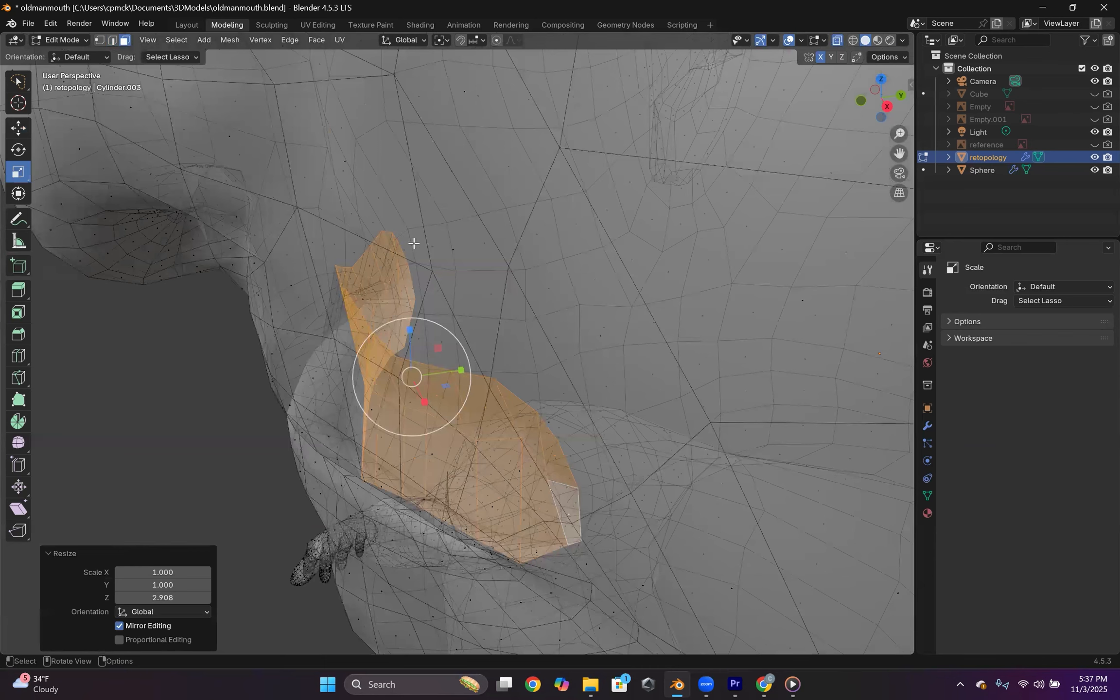
scroll(569, 373, down, 3)
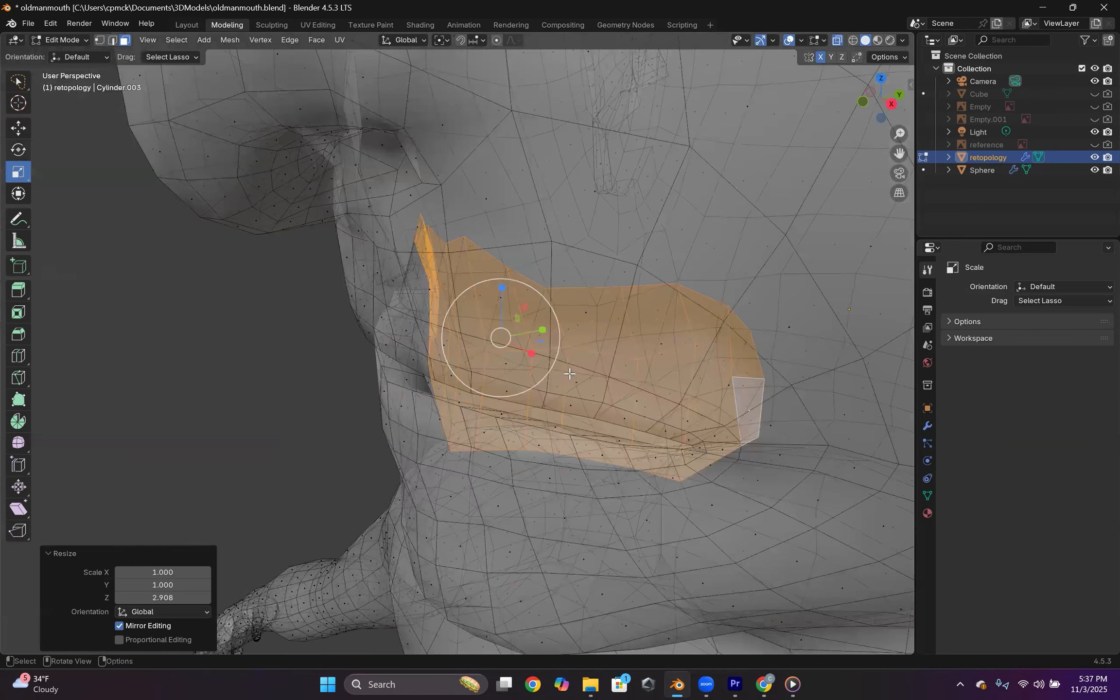
- Turn off X-ray, flatten the mouth cavity's end faces to 0.649 along Y and move them about 0.058 m along Y
middle_drag(541, 333, 489, 350)
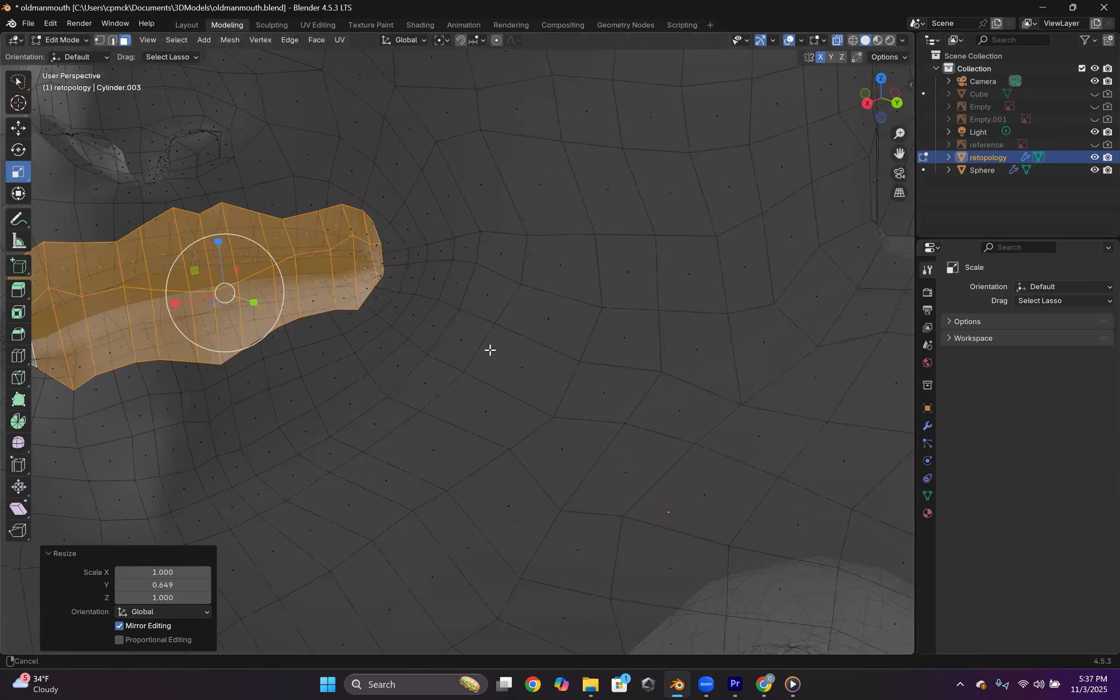
click(836, 40)
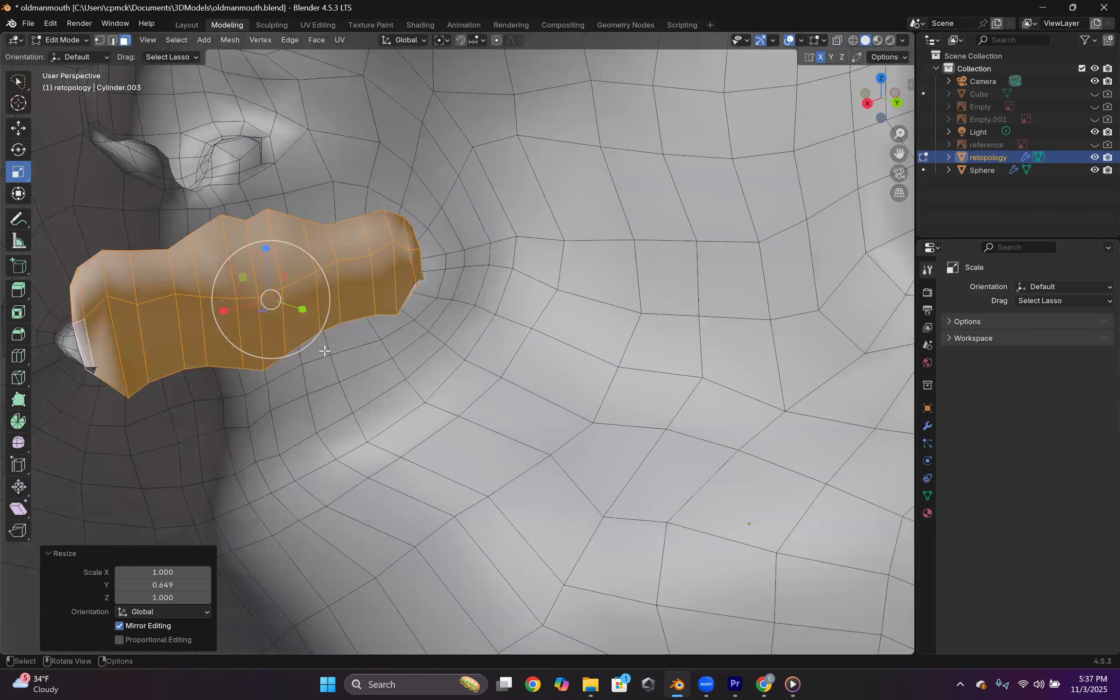
key(KP_Decimal)
middle_drag(100, 182, 24, 133)
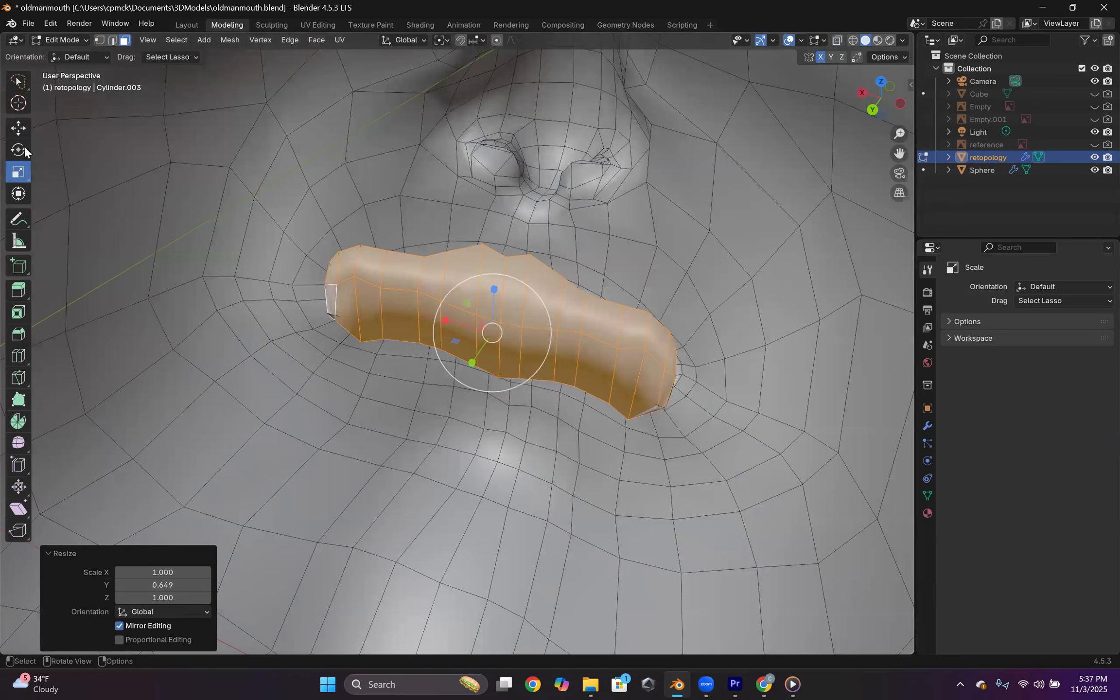
key(shift+space)
key(g)
drag(466, 367, 442, 405)
middle_drag(459, 386, 466, 359)
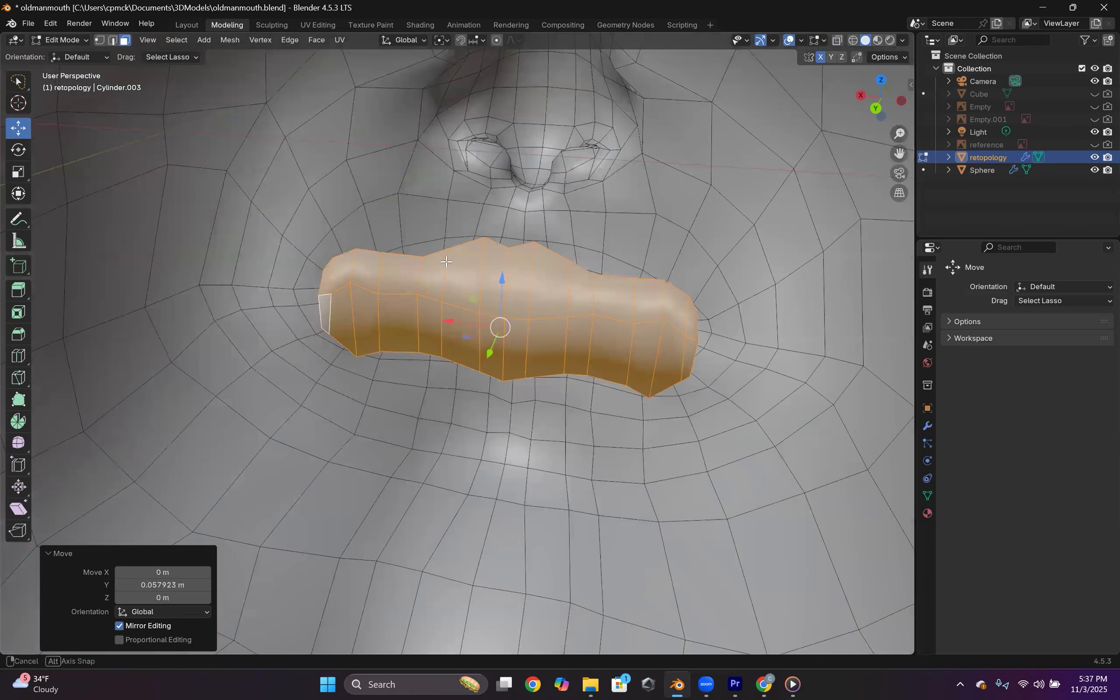
- Scale the mouth cavity's end faces to about 1.549 along Z
middle_drag(445, 262, 40, 226)
scroll(41, 226, up, 4)
click(22, 173)
drag(533, 247, 529, 214)
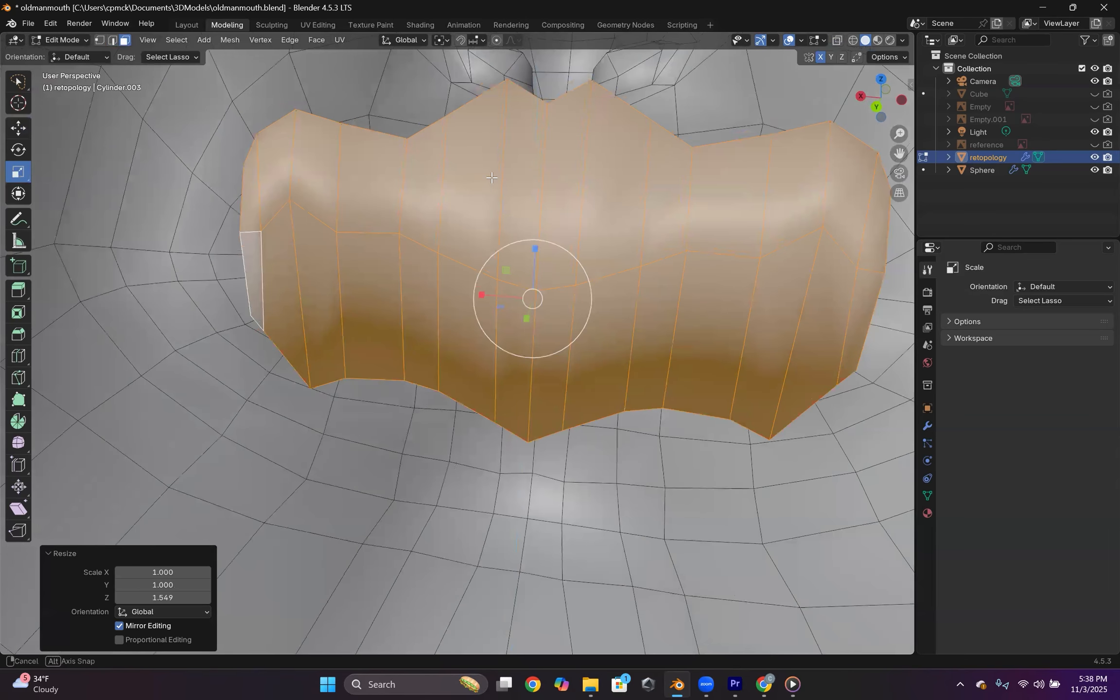
middle_drag(491, 178, 510, 277)
- Raise the low vertices along the upper edge of the mouth cavity's end to even out its outline
key(1)
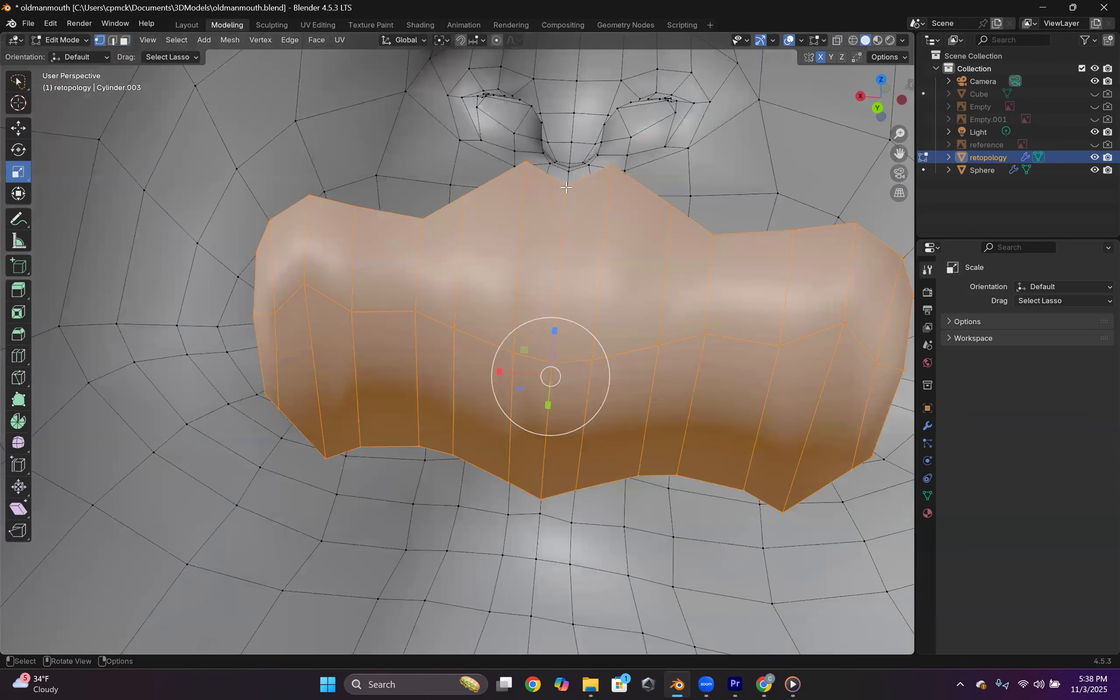
click(567, 177)
click(18, 128)
drag(570, 137, 573, 102)
click(422, 219)
drag(419, 176, 443, 132)
shift+click(463, 195)
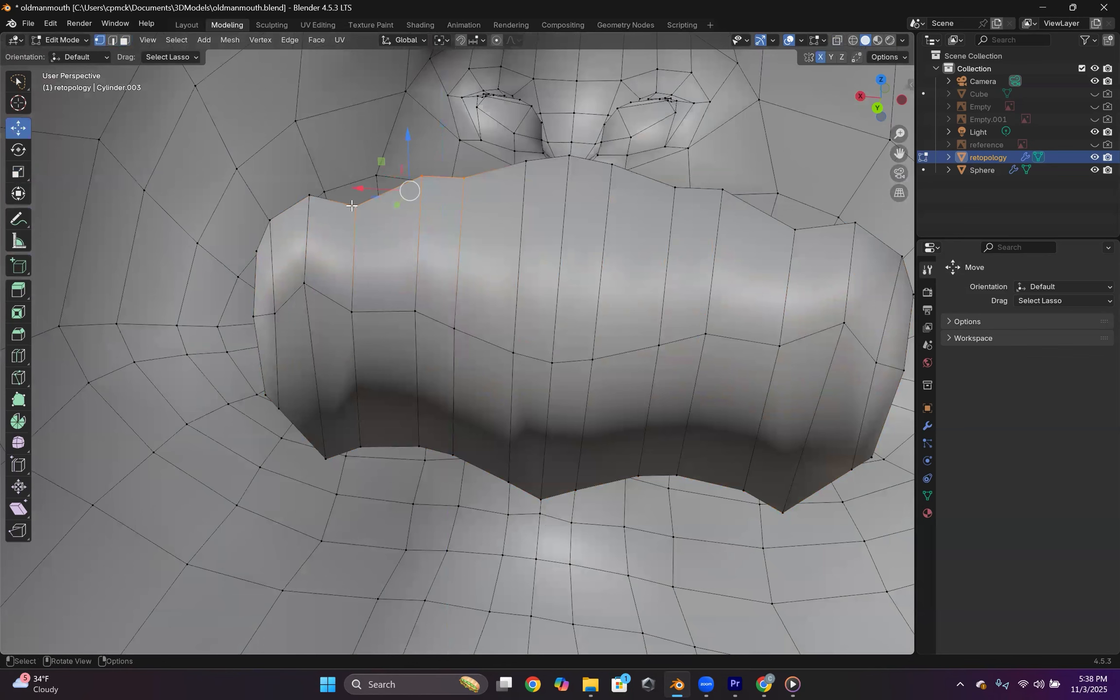
click(355, 207)
drag(357, 156, 357, 146)
- Lower the vertices along the lower edge of the mouth cavity's end to even out its outline
middle_drag(340, 379, 415, 418)
click(415, 423)
drag(420, 395, 455, 424)
click(453, 435)
click(358, 423)
drag(356, 375, 455, 422)
click(453, 452)
click(420, 441)
click(454, 453)
- Adjust the corner and centre vertices of the mouth cavity's outline, raising the lower centre vertex about 0.024 m
click(277, 370)
middle_drag(282, 365, 309, 354)
click(330, 253)
drag(334, 235, 337, 275)
click(570, 333)
click(532, 325)
drag(573, 287, 535, 255)
middle_drag(472, 303, 486, 369)
click(515, 451)
drag(516, 409, 517, 398)
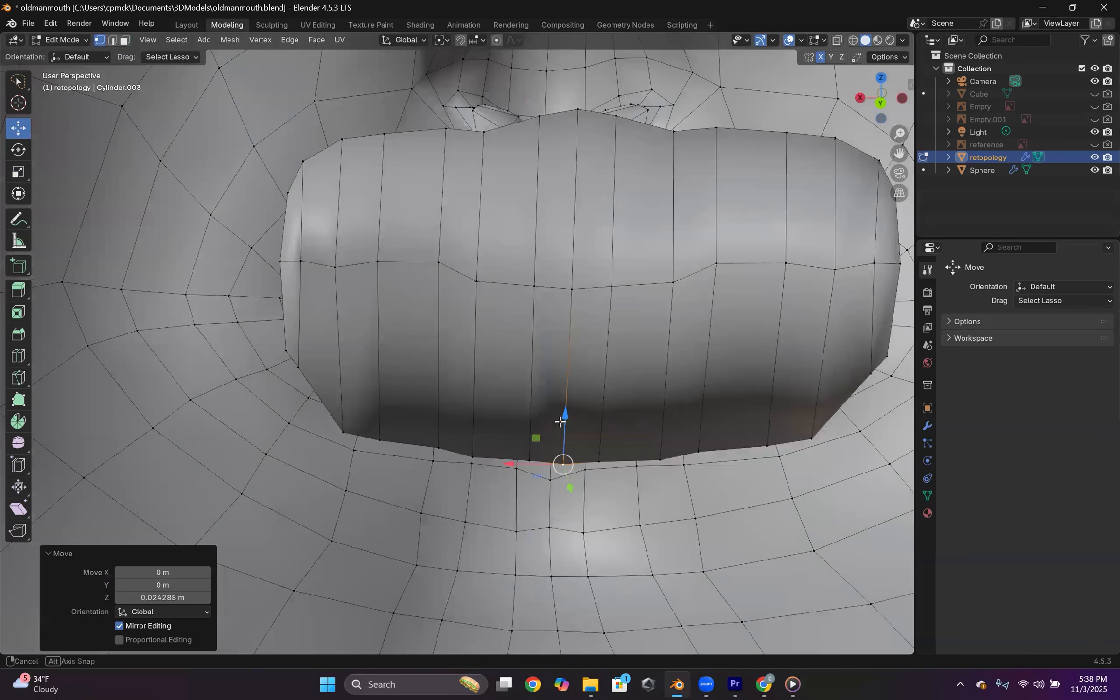
- Select the horizontal row of vertices across the middle of the cavity's end and flatten it along Z
click(271, 259)
ctrl+click(866, 279)
click(18, 172)
drag(542, 229, 541, 271)
- Select both rows of faces on the mouth cavity's end and extrude them further into the head
click(125, 40)
click(263, 234)
ctrl+click(877, 248)
shift+click(875, 326)
ctrl+click(263, 290)
middle_drag(505, 301, 458, 290)
key(e)
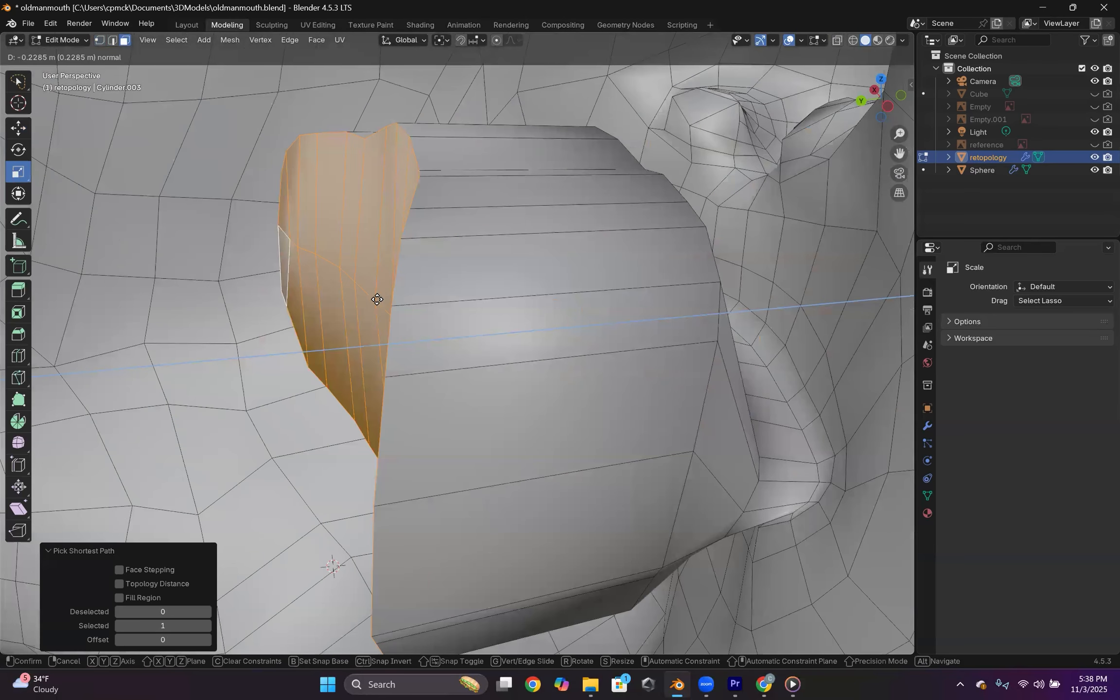
click(64, 118)
key(KP_Decimal)
- Enlarge the newly extruded cavity faces to about 1.566 along Z and 1.413 along X
drag(401, 298, 387, 262)
scroll(420, 279, up, 1)
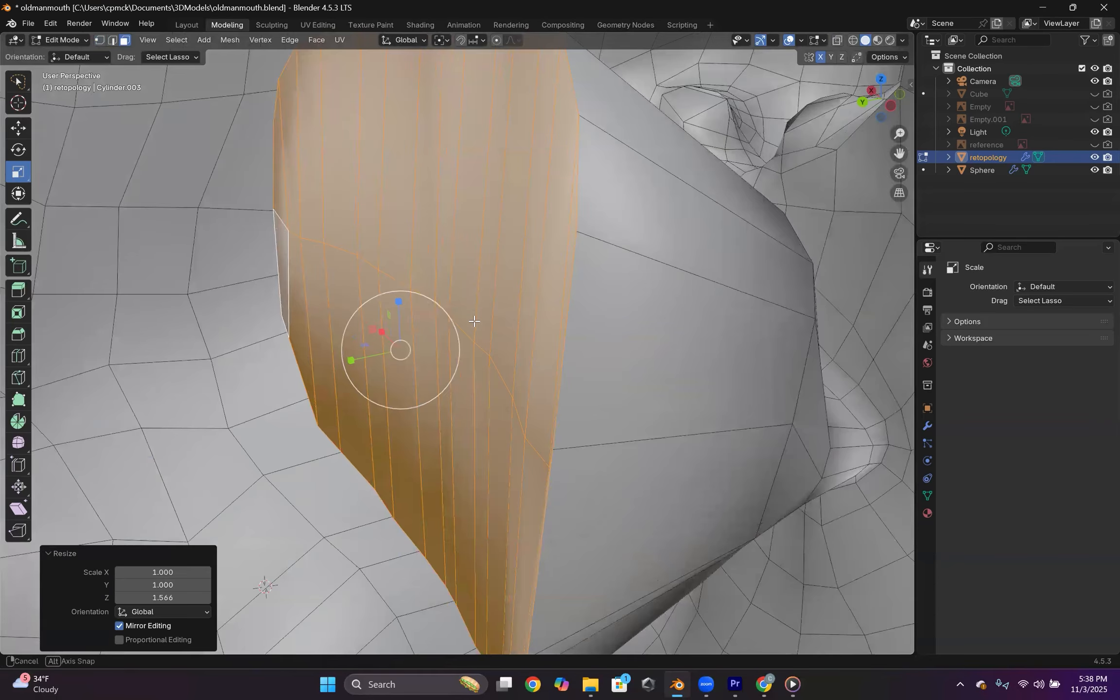
middle_drag(474, 321, 479, 324)
middle_drag(502, 417, 553, 437)
drag(553, 438, 536, 438)
middle_drag(535, 438, 492, 379)
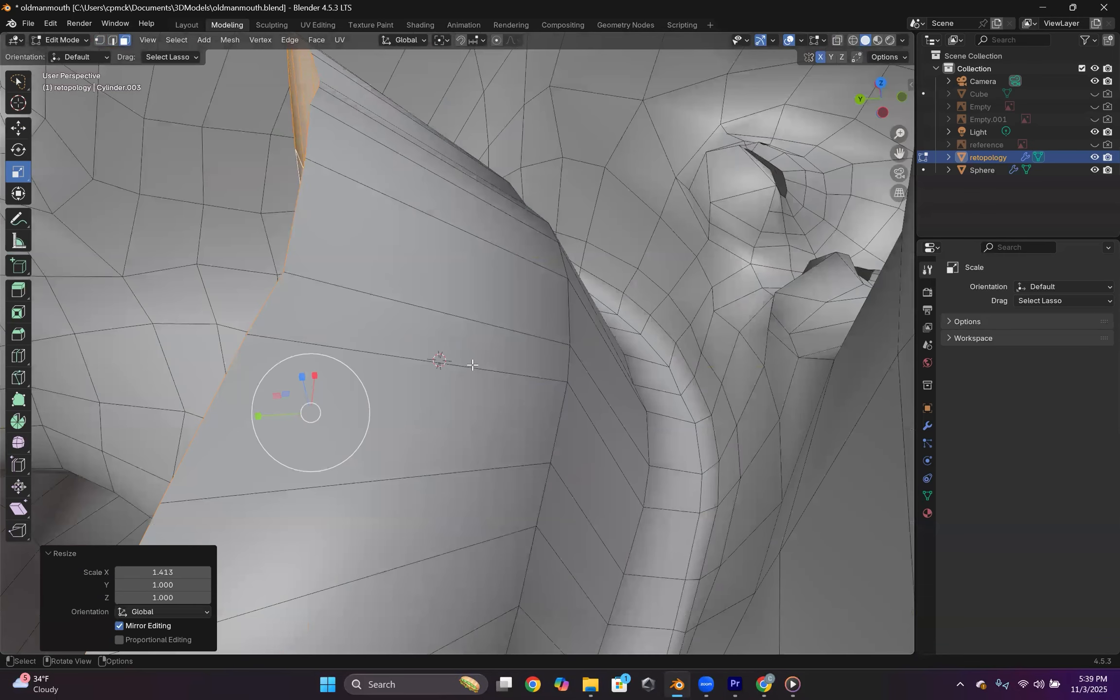
- Select the edge loop around the mouth cavity behind the lips and scale it slightly
scroll(472, 365, up, 3)
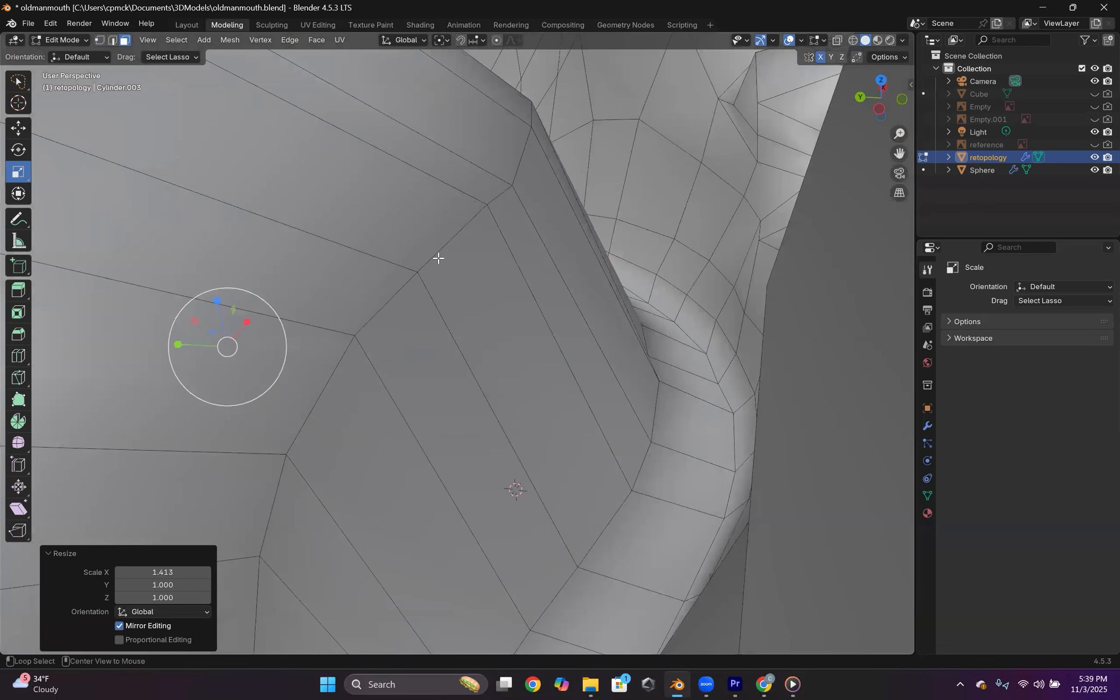
alt+click(437, 257)
click(113, 40)
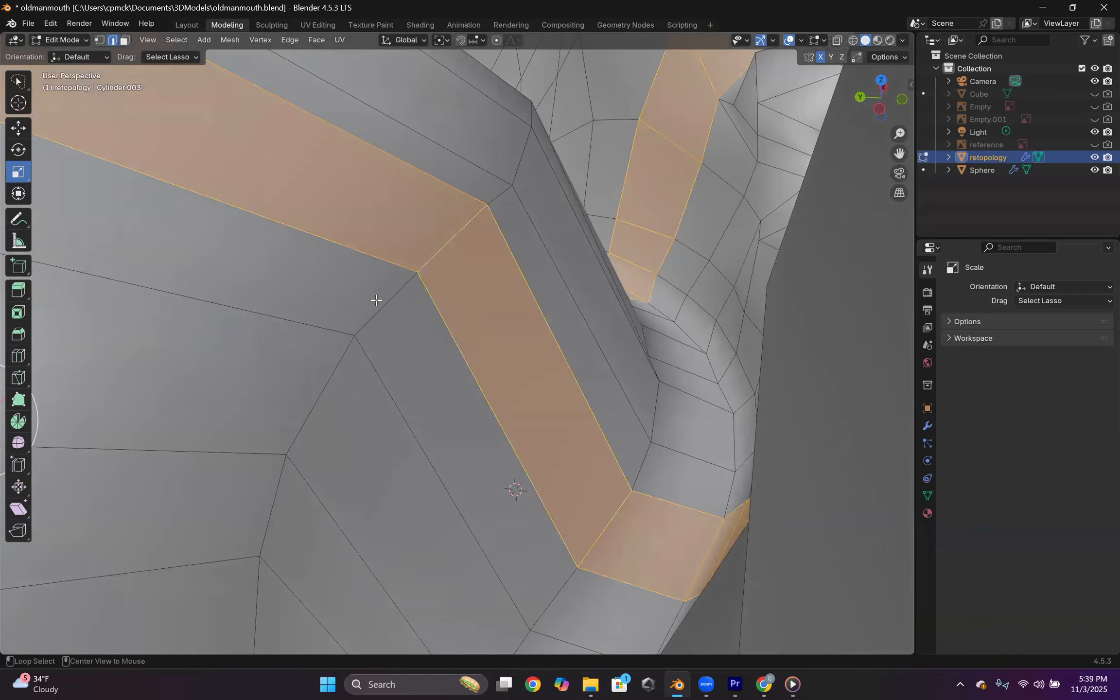
alt+click(387, 302)
middle_drag(389, 314, 408, 318)
drag(421, 374, 430, 374)
- Add one centred loop cut around the mouth cavity between the lips and the adjusted edge loop
key(shift+space)
key(g)
middle_drag(391, 289, 527, 327)
key(ctrl+r)
click(524, 330)
right_click(464, 286)
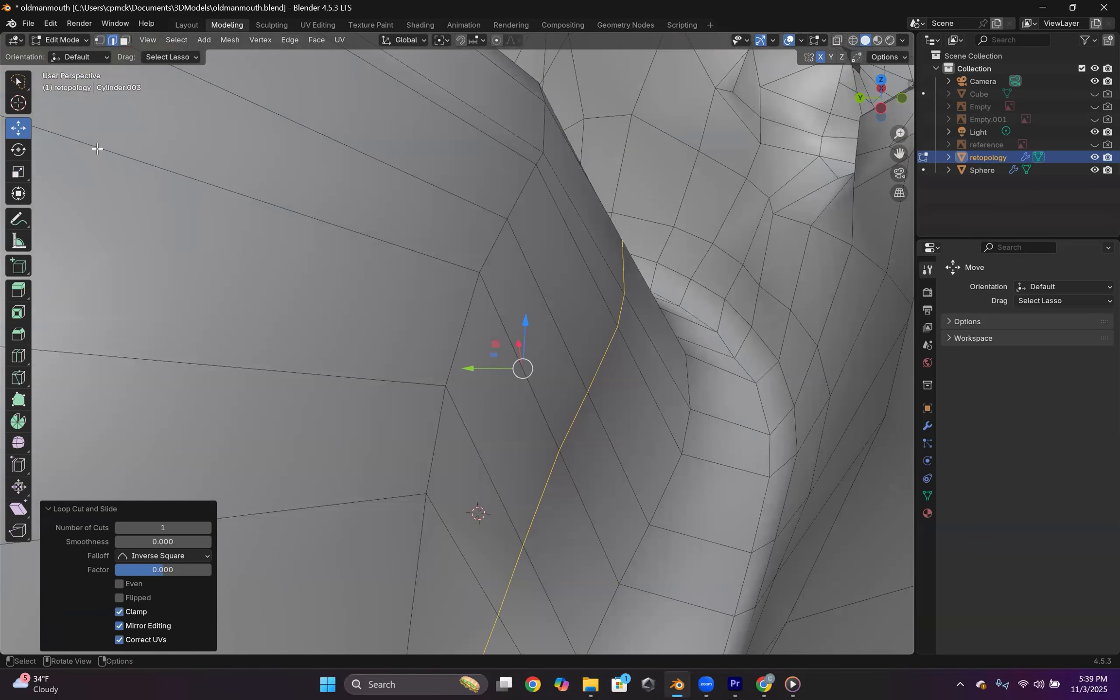
- Scale the newly cut edge loop around the mouth cavity to about 1.238 along Z
click(18, 171)
drag(522, 323, 482, 299)
alt+click(483, 264)
scroll(502, 298, down, 3)
middle_drag(519, 298, 600, 291)
middle_drag(586, 343, 564, 352)
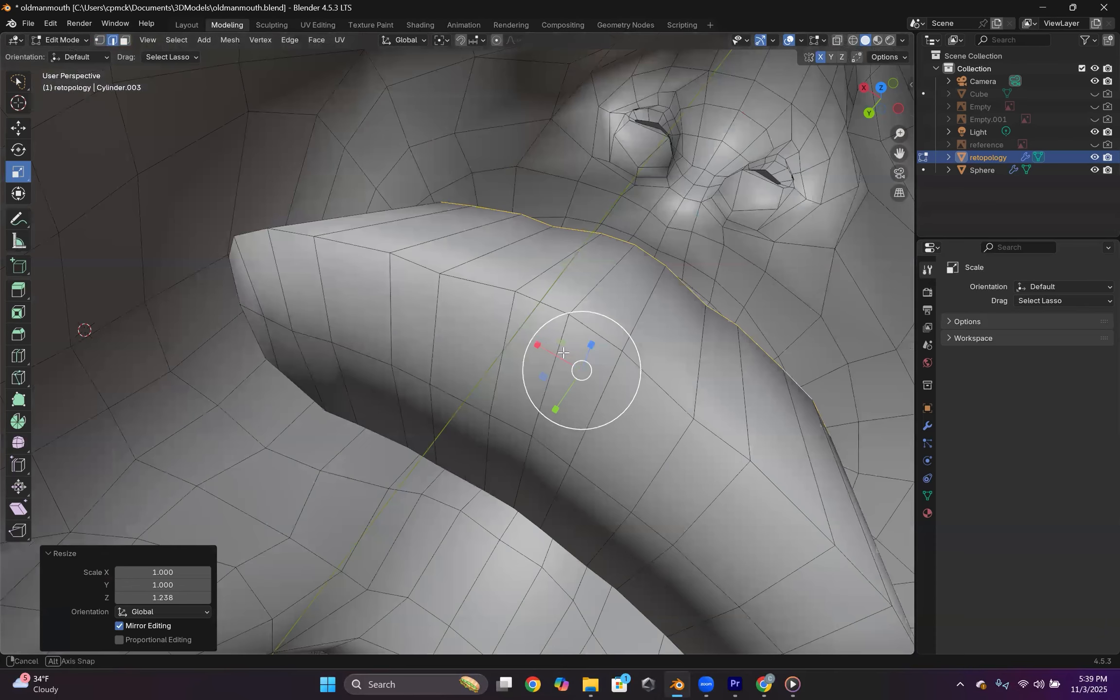
middle_drag(552, 291, 530, 299)
middle_drag(605, 298, 554, 307)
middle_drag(613, 180, 677, 304)
middle_drag(730, 422, 745, 400)
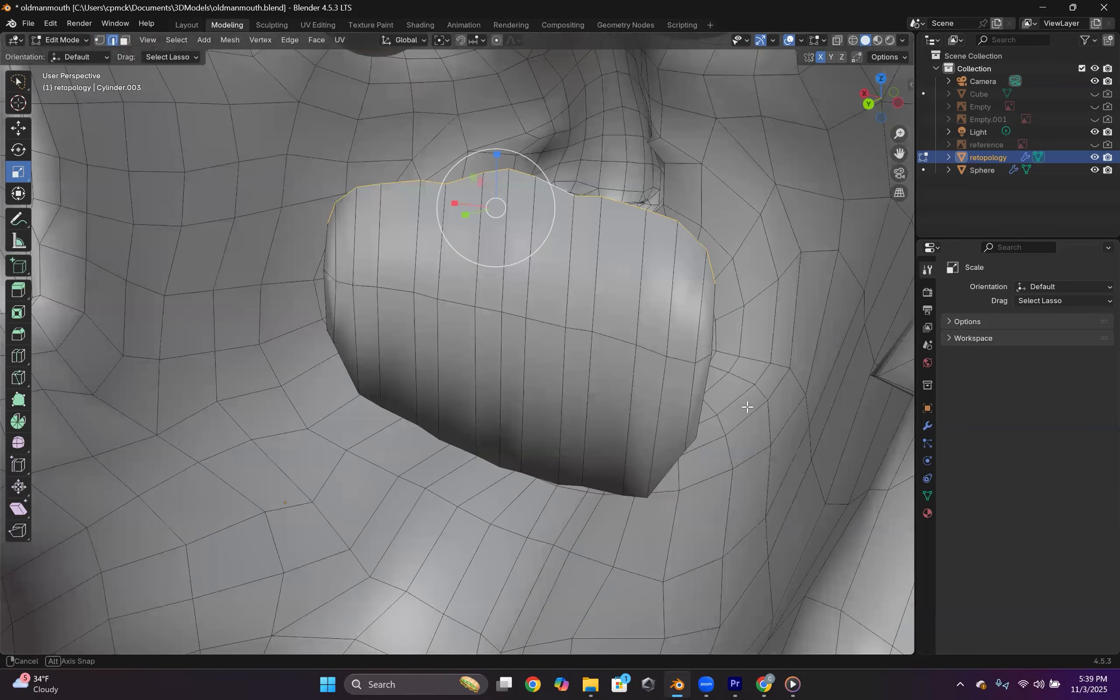
- Nudge individual vertices on the rim of the mouth cavity's end to even out its outline
click(125, 40)
middle_drag(387, 270, 442, 282)
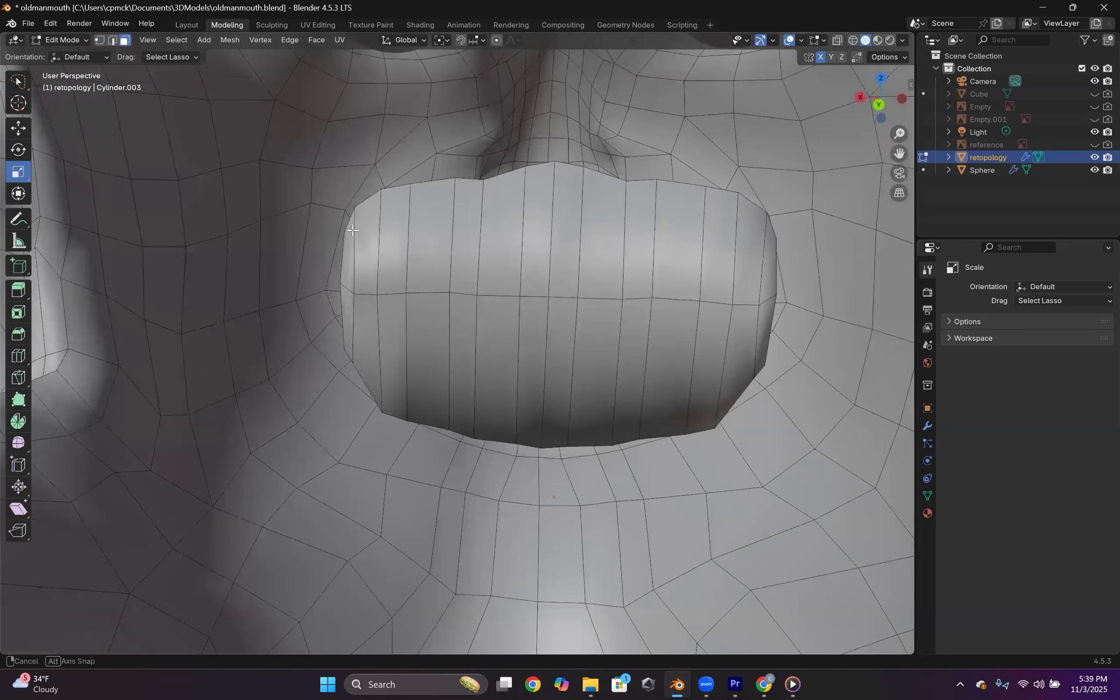
scroll(325, 403, up, 1)
click(370, 420)
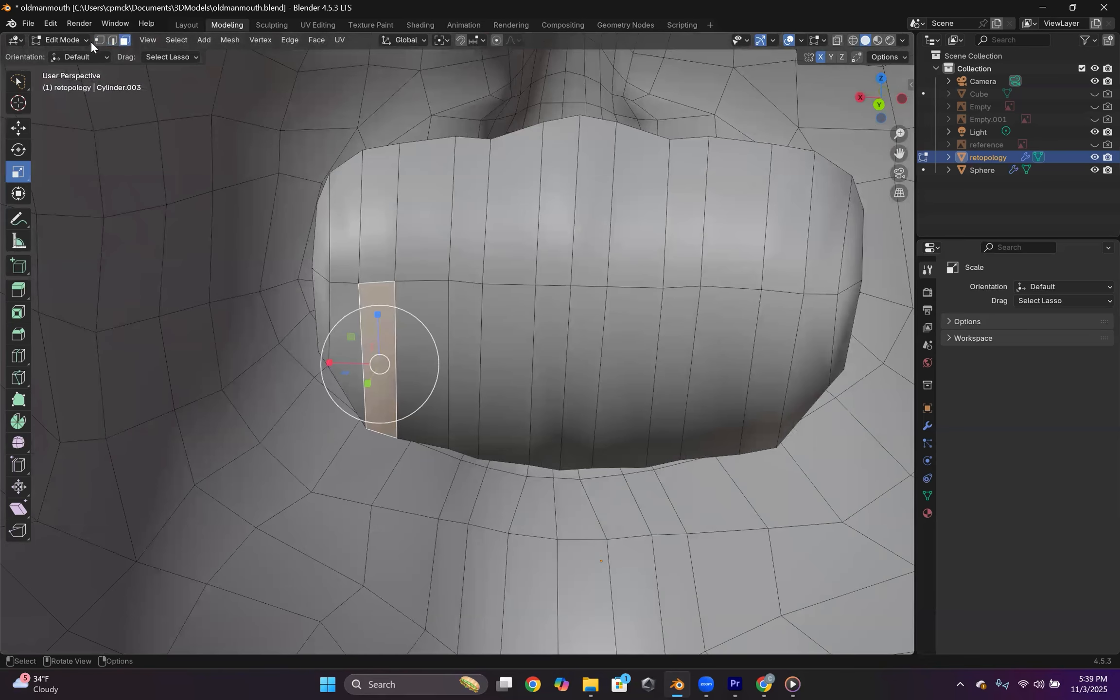
key(1)
click(365, 428)
key(shift+space)
key(g)
drag(366, 364, 366, 375)
middle_drag(365, 374, 518, 220)
click(512, 221)
drag(516, 189, 535, 203)
click(551, 238)
- Select the upper and lower rows of faces on the mouth cavity's end and extrude them about 0.284 m deeper into the head
click(124, 39)
middle_drag(210, 160, 289, 197)
click(324, 307)
middle_drag(324, 306, 766, 323)
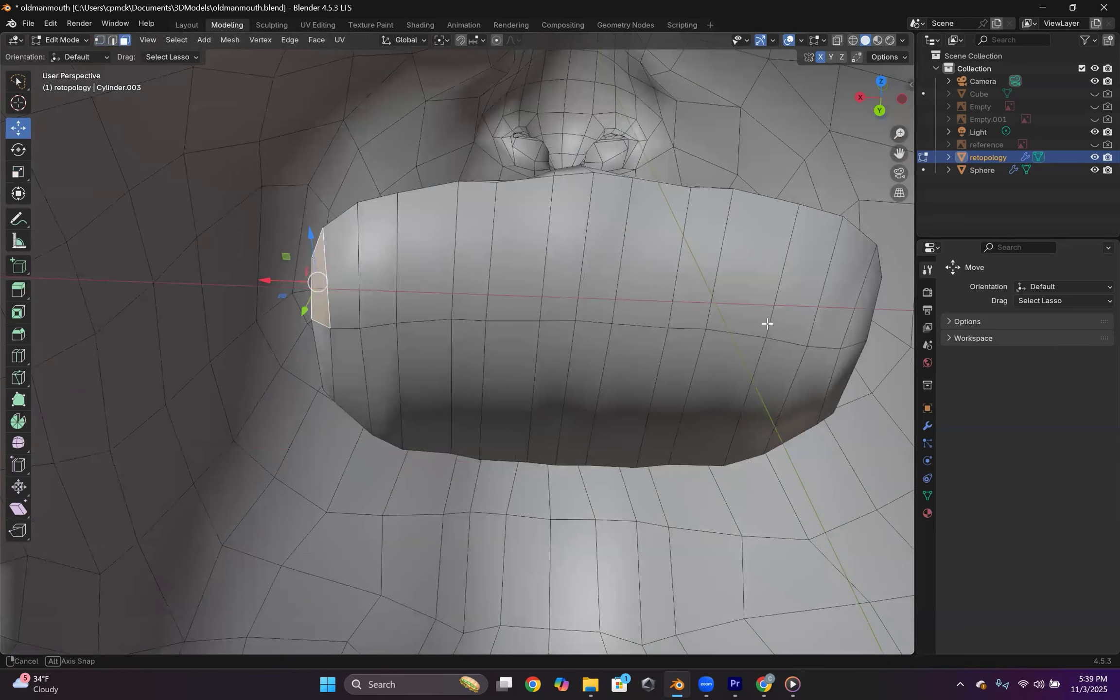
middle_drag(866, 283, 864, 275)
ctrl+click(860, 315)
ctrl+click(843, 361)
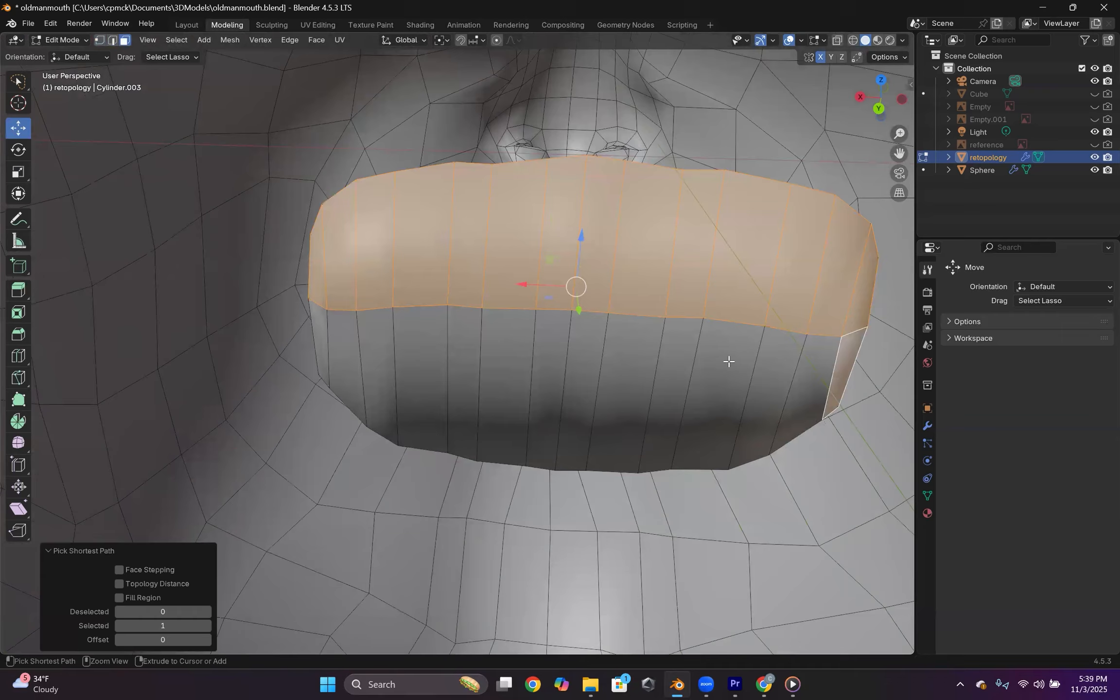
ctrl+click(321, 333)
middle_drag(327, 333, 397, 329)
middle_drag(660, 295, 589, 307)
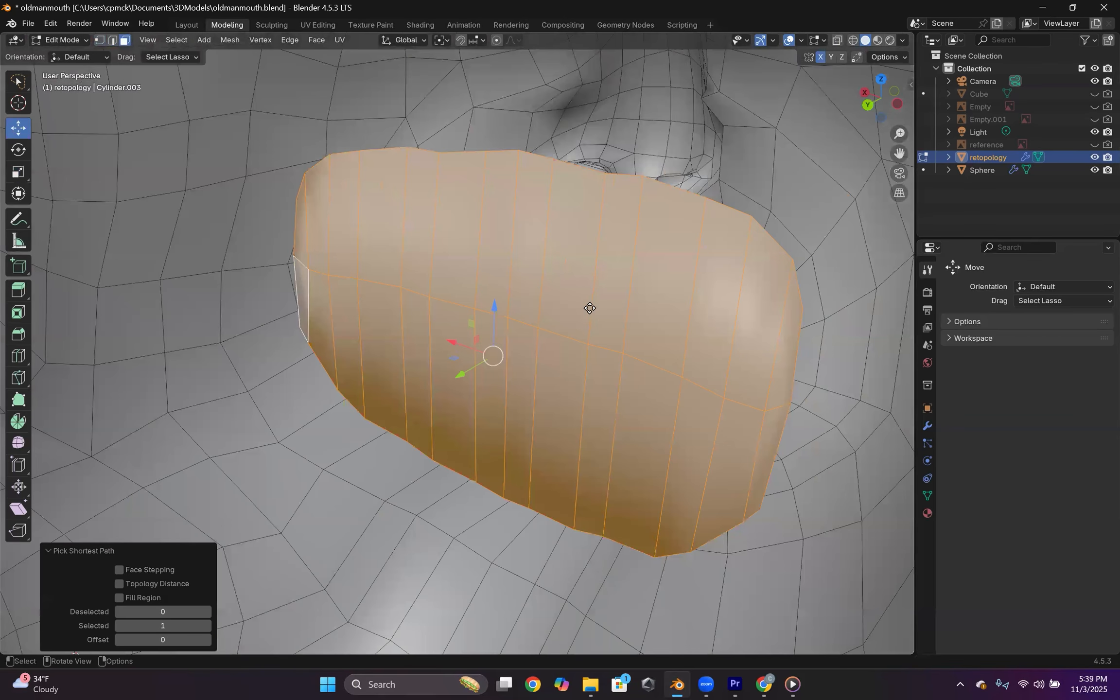
key(e)
click(443, 225)
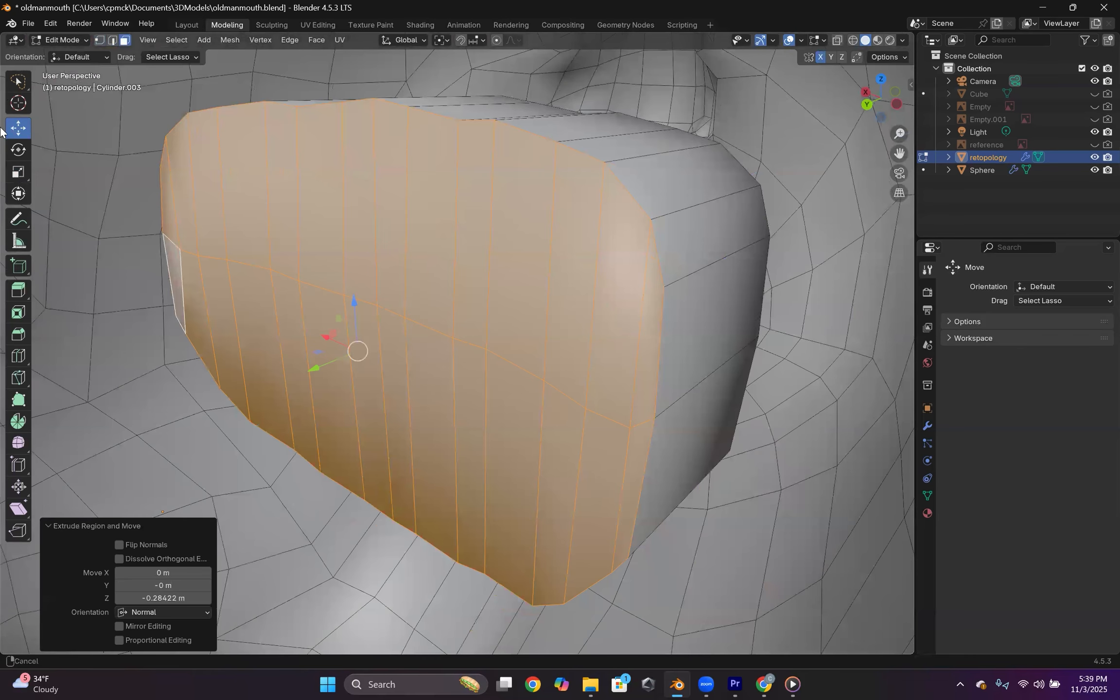
- Rotate the extruded cavity end faces about -18.1° around the X axis so they tilt towards the throat
click(18, 152)
mouse_move(314, 270)
middle_down()
mouse_move(330, 259)
mouse_move(319, 274)
middle_up()
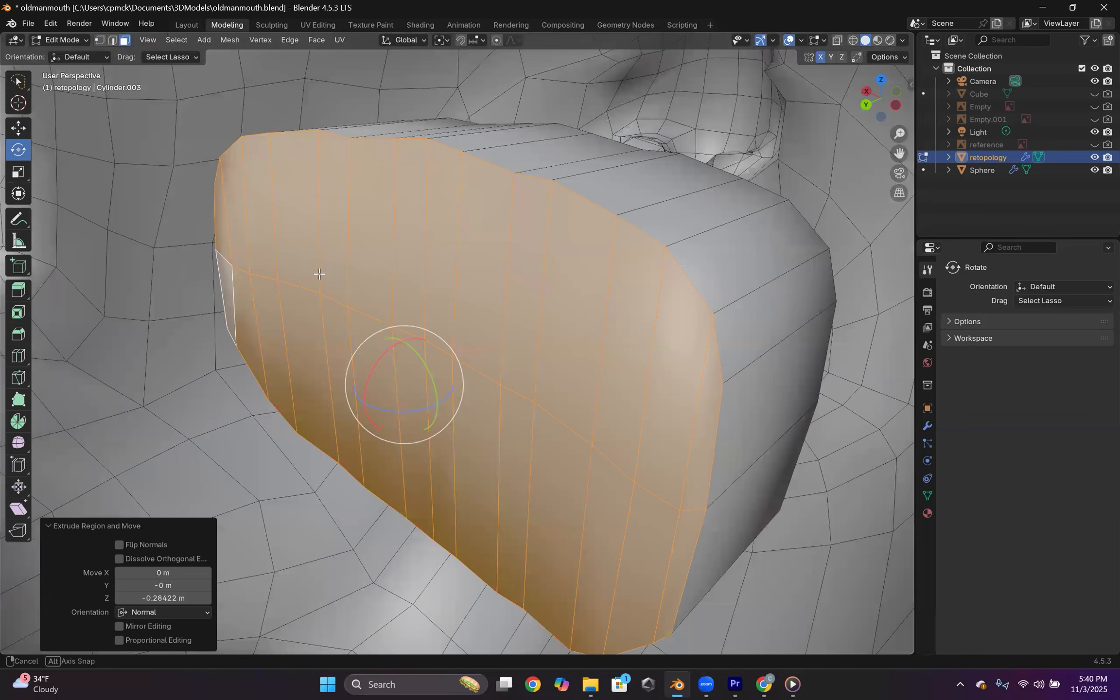
middle_drag(479, 276, 477, 278)
key(g)
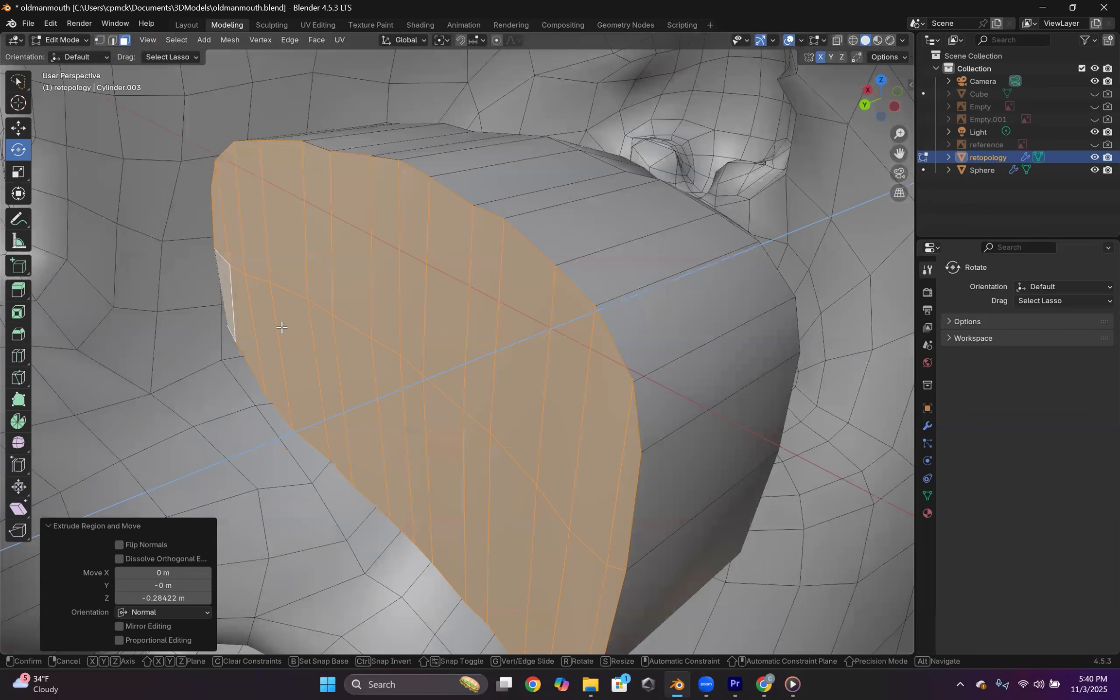
key(r)
click(241, 416)
scroll(249, 391, up, 2)
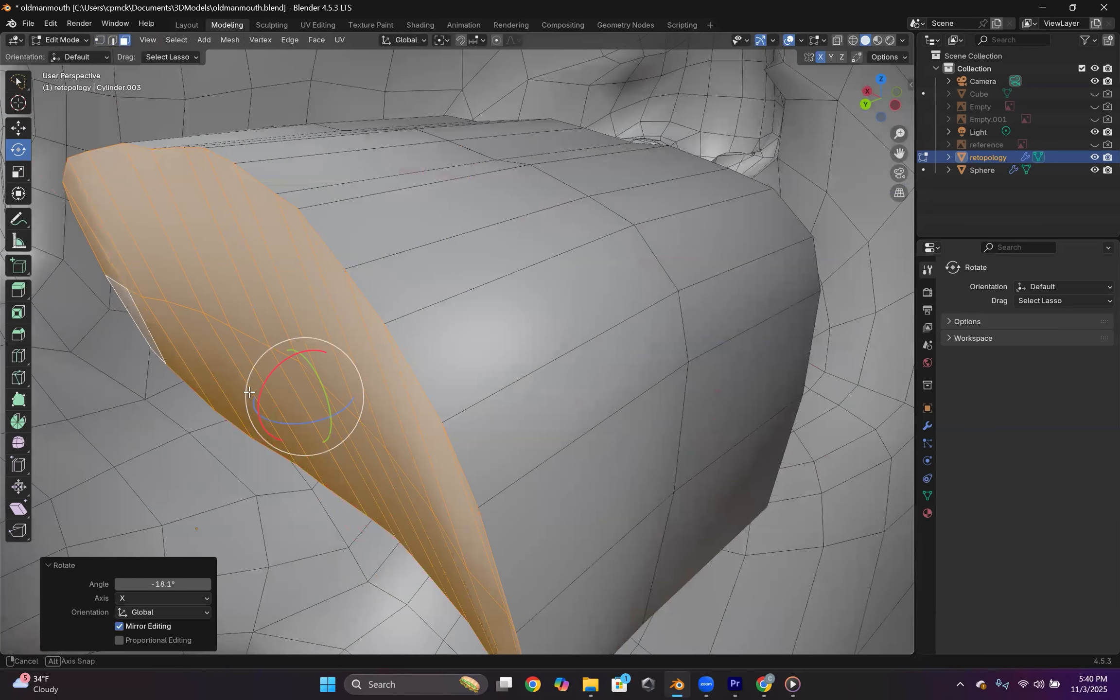
- Extrude the tilted cavity end faces about 0.147 m further towards the throat
middle_drag(267, 389, 266, 391)
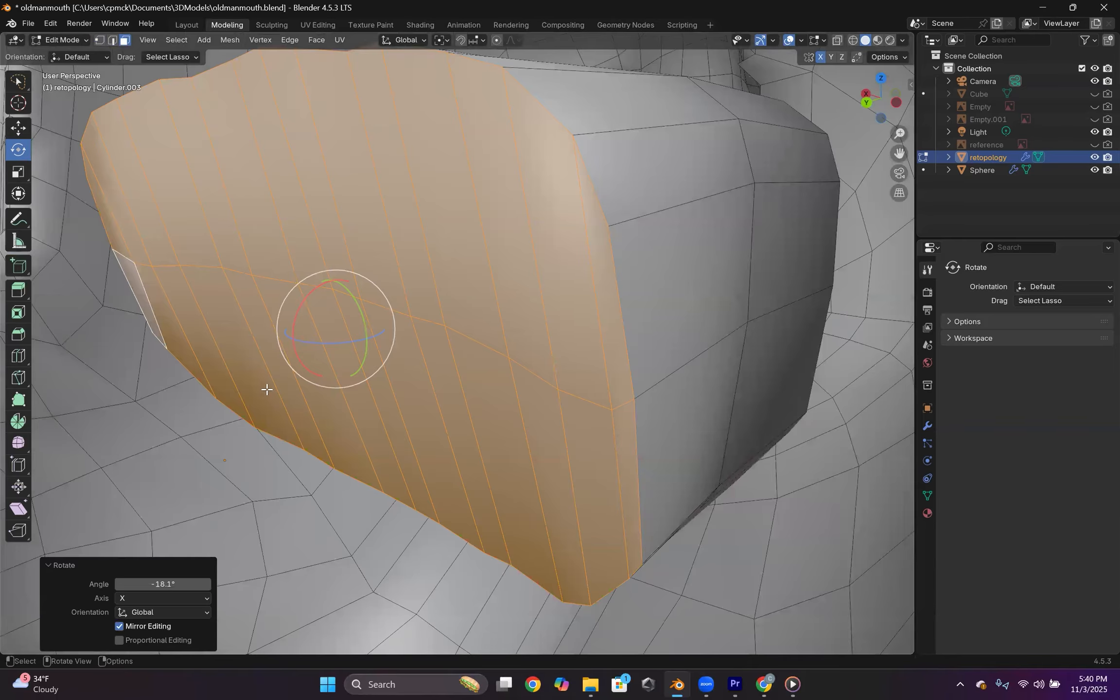
key(e)
click(286, 407)
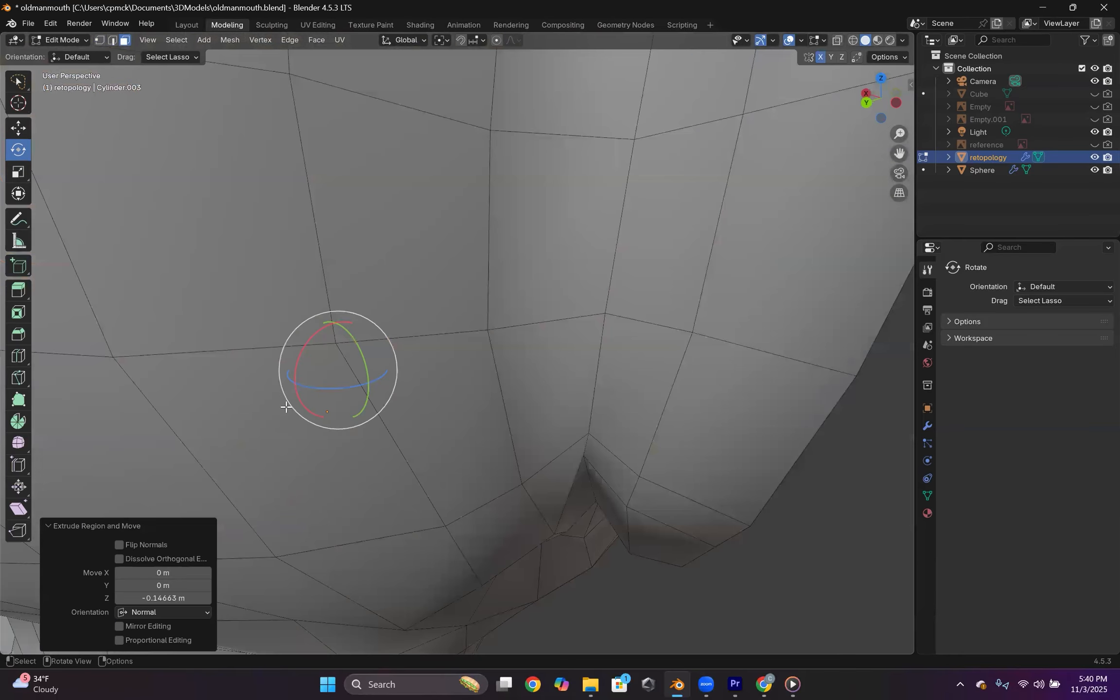
- Shrink the extruded end faces uniformly in two passes, using a scale of about 0.556 for the second, to narrow the throat opening
scroll(301, 412, down, 5)
middle_drag(501, 361, 501, 360)
key(s)
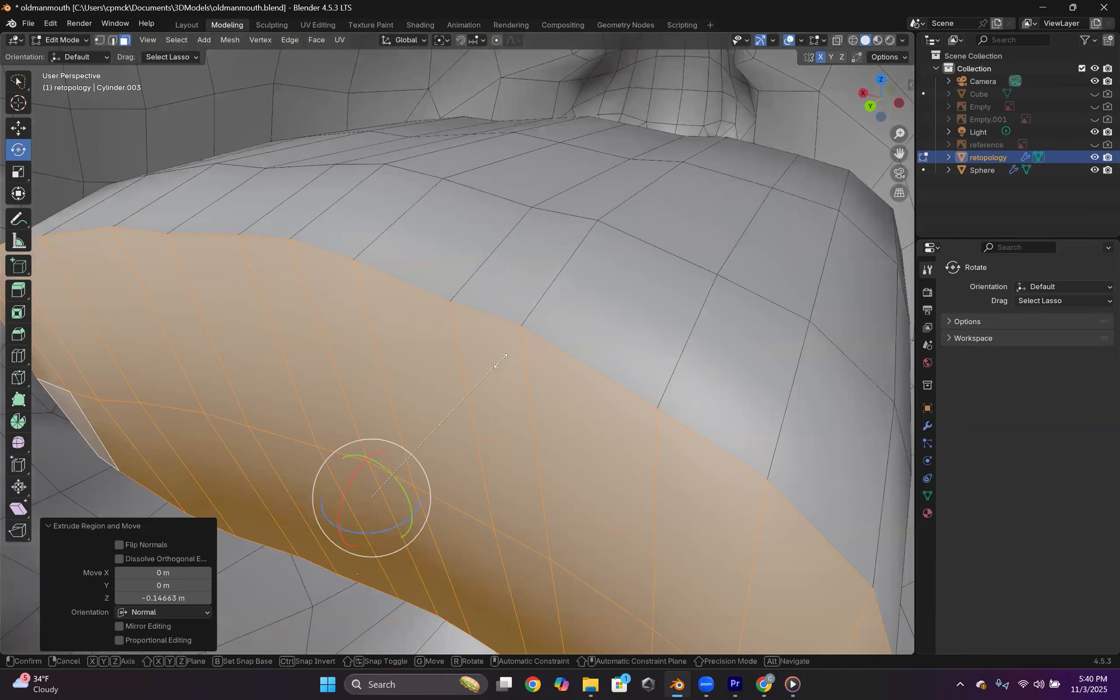
click(451, 373)
scroll(425, 359, up, 3)
scroll(425, 358, down, 5)
middle_drag(484, 316, 545, 249)
key(s)
click(333, 417)
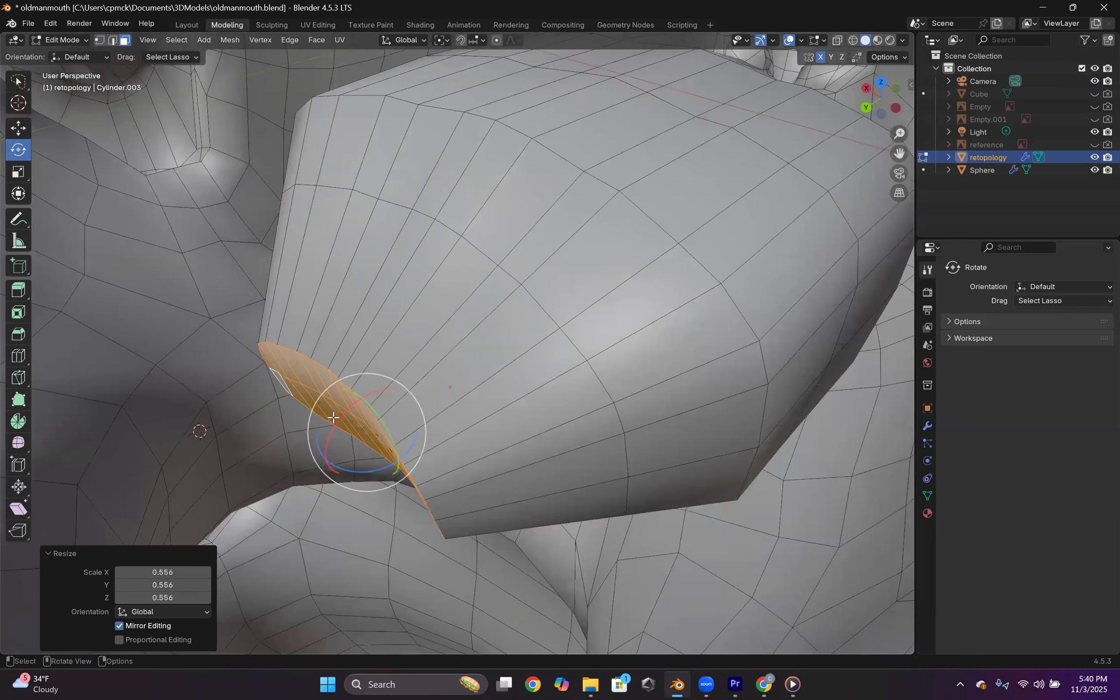
- Rotate the narrowed throat faces slightly and move them down about 0.097 m along Z
drag(340, 414, 324, 449)
click(18, 128)
drag(365, 391, 365, 430)
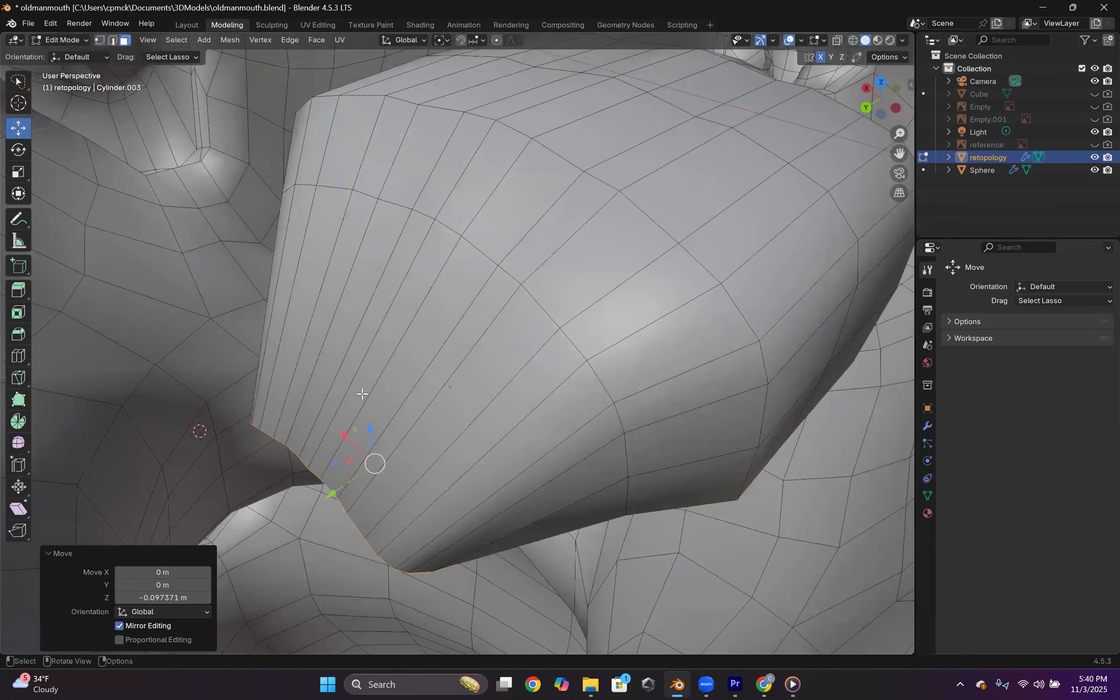
- Extrude the throat faces once more and lower them about 0.04 m along Z
middle_drag(362, 394, 362, 381)
key(e)
click(405, 490)
middle_drag(403, 486, 398, 461)
drag(336, 438, 341, 457)
- Try adding one centred loop cut around the lips from the front of the face
scroll(354, 440, down, 5)
middle_drag(361, 466, 318, 493)
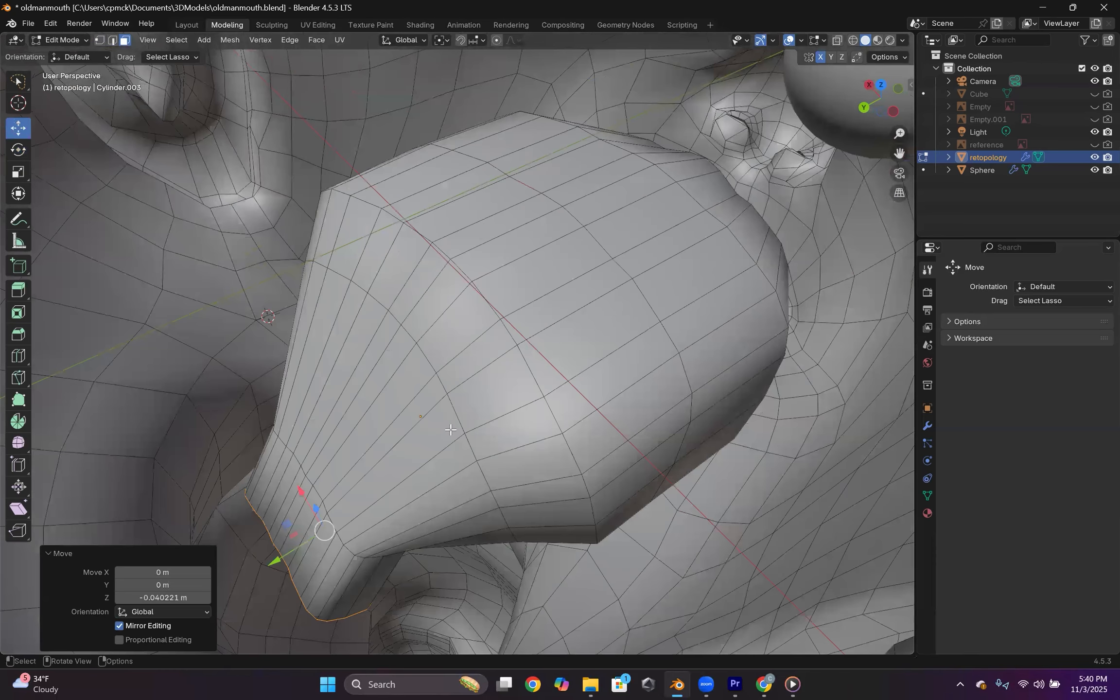
middle_drag(320, 337, 367, 290)
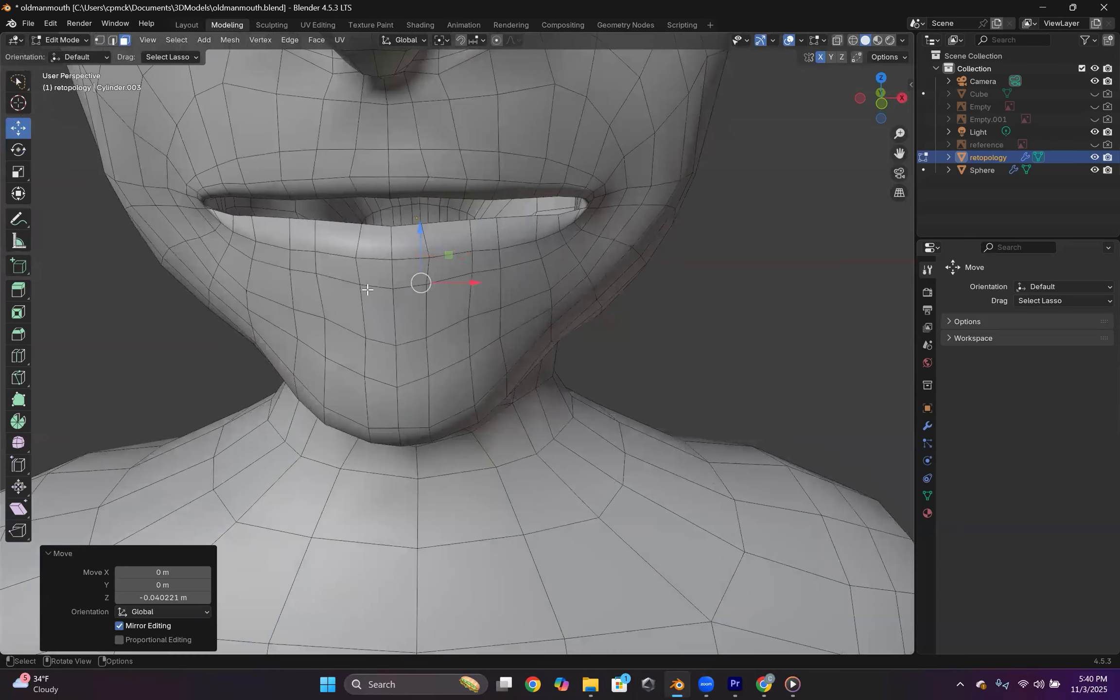
shift+middle_drag(359, 219, 466, 337)
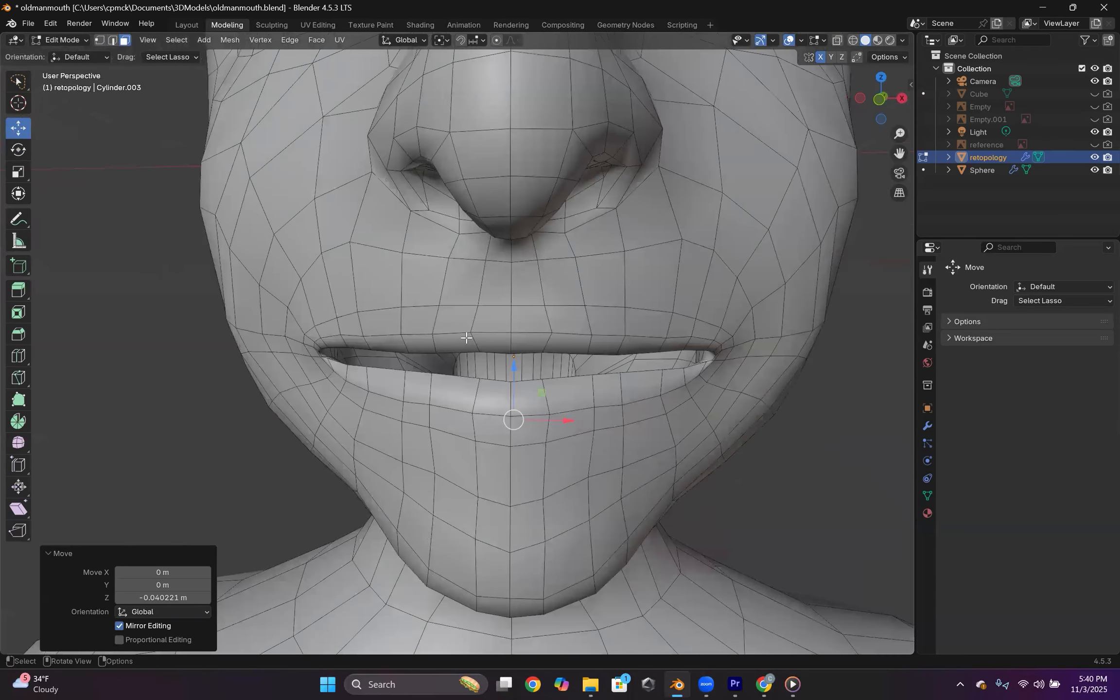
key(ctrl+r)
click(470, 337)
right_click(469, 337)
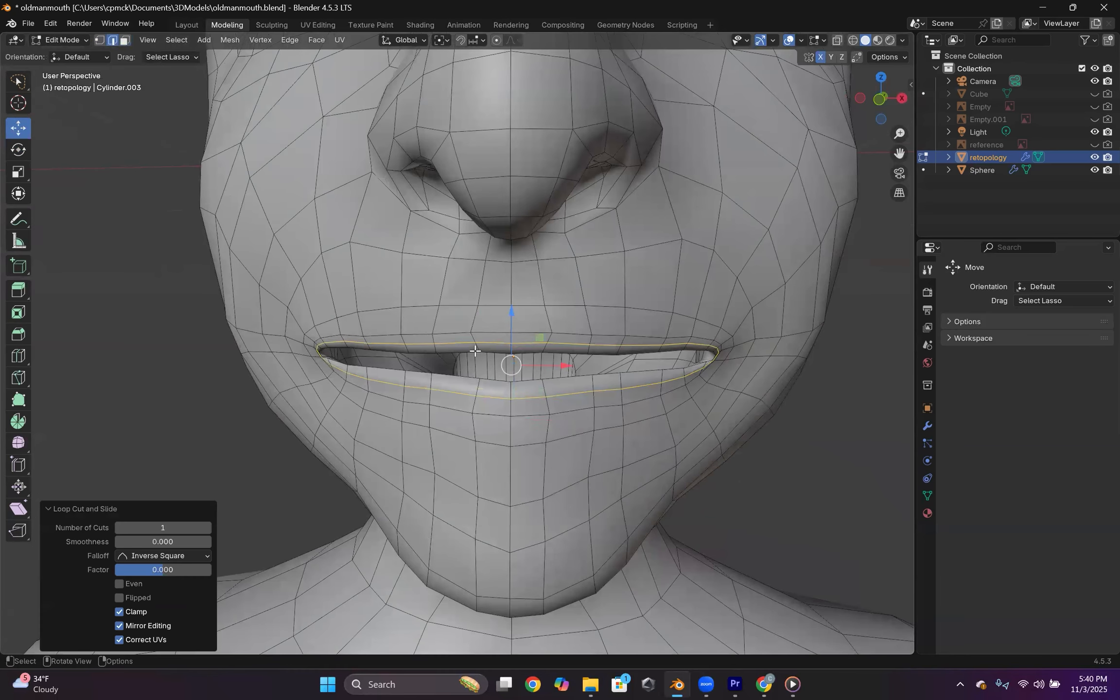
key(ctrl+z)
- Scale the edge loop along the inner edge of the lips down along Z to narrow the mouth opening
click(24, 167)
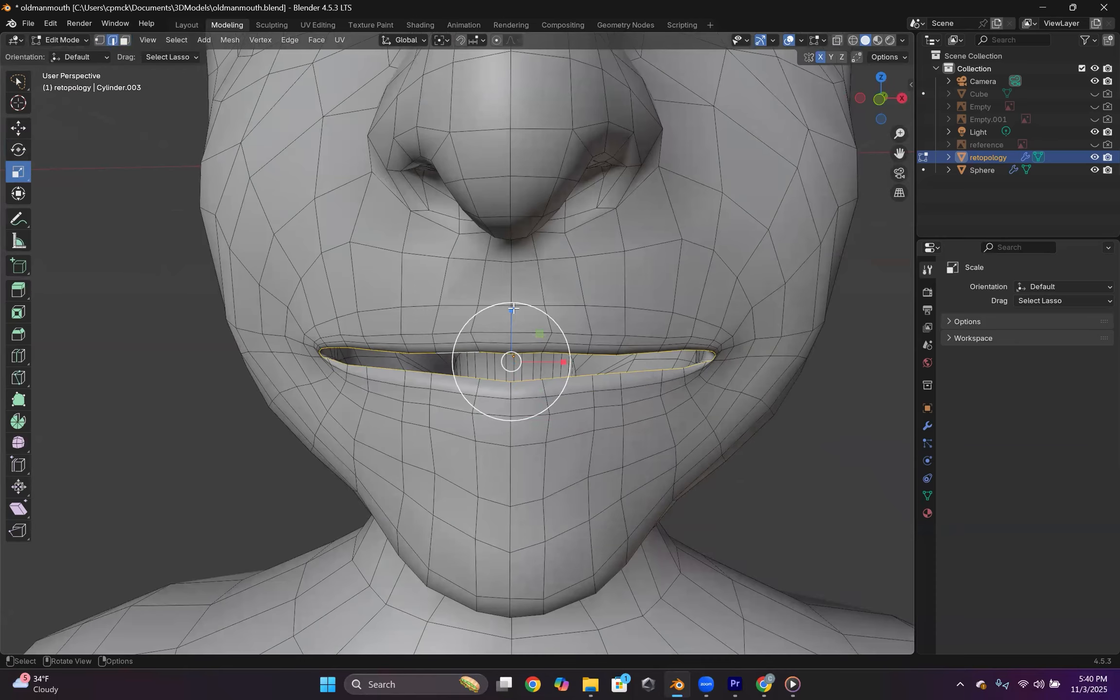
drag(512, 309, 510, 348)
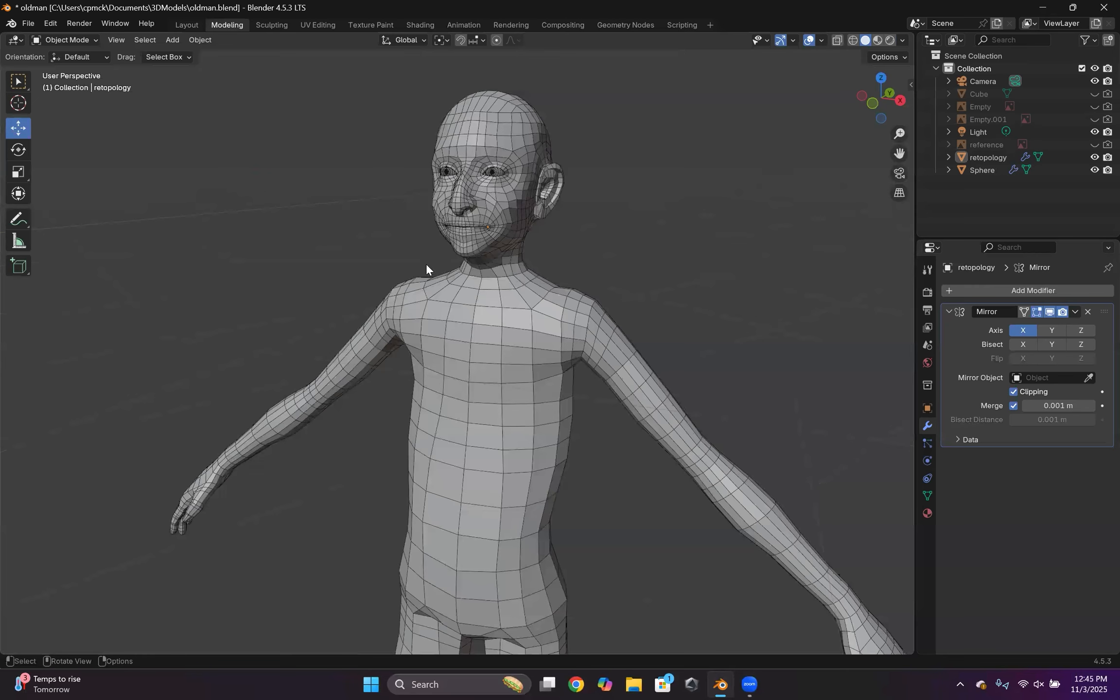
- Examine the topology of the retopologised head, torso, arms and legs from several angles
middle_drag(544, 277, 531, 297)
middle_drag(604, 295, 685, 426)
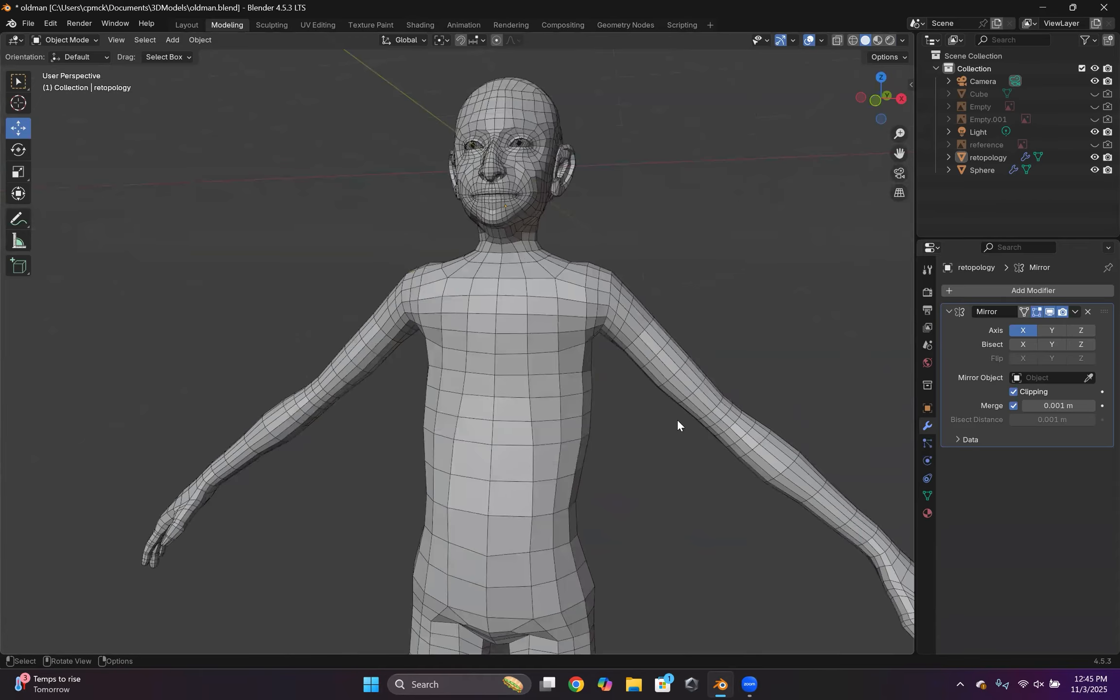
middle_drag(754, 430, 699, 416)
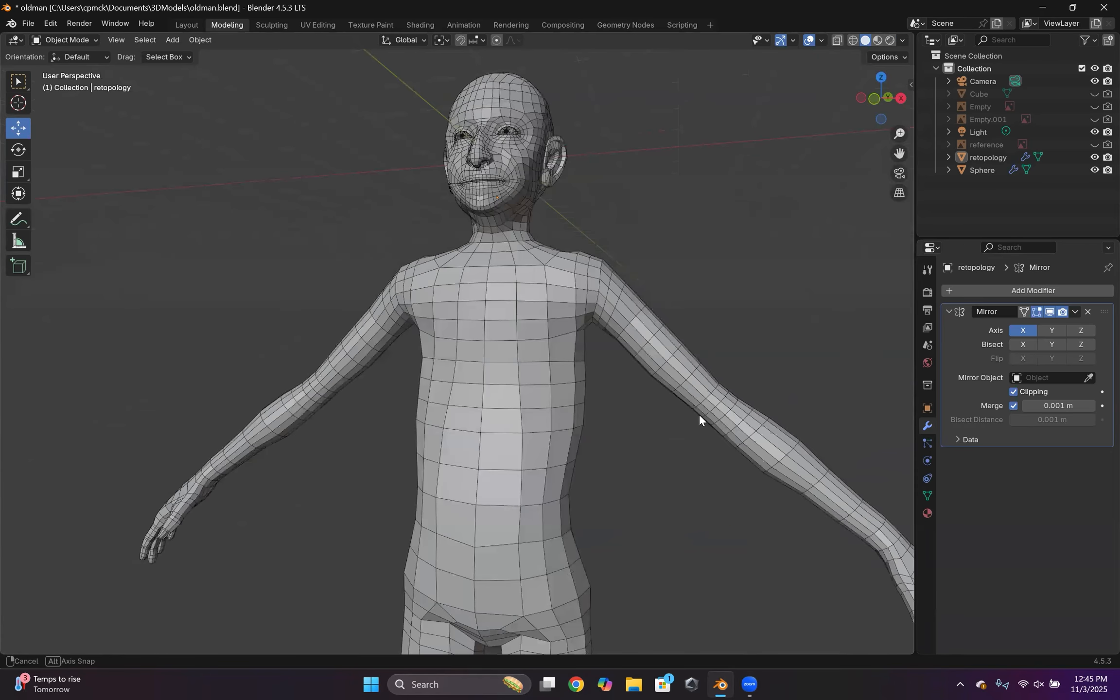
middle_drag(528, 355, 737, 435)
middle_drag(659, 464, 462, 470)
middle_drag(597, 442, 570, 391)
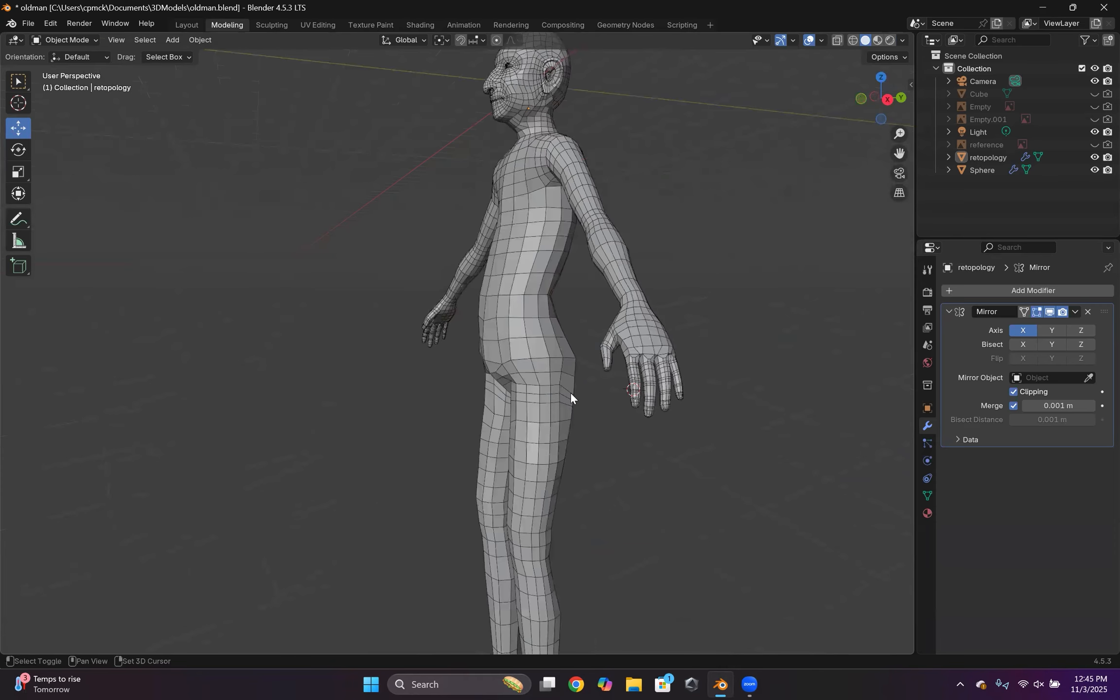
scroll(614, 456, down, 3)
middle_drag(613, 456, 671, 454)
middle_drag(573, 520, 510, 563)
middle_drag(571, 532, 642, 450)
scroll(642, 449, up, 4)
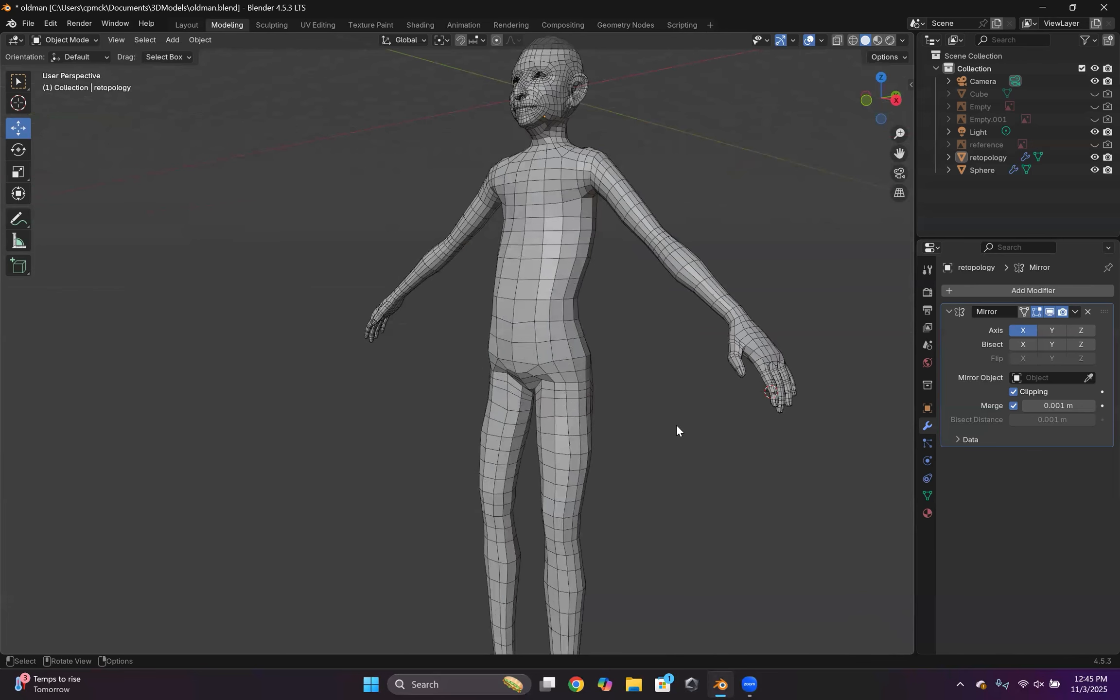
middle_drag(604, 409, 632, 435)
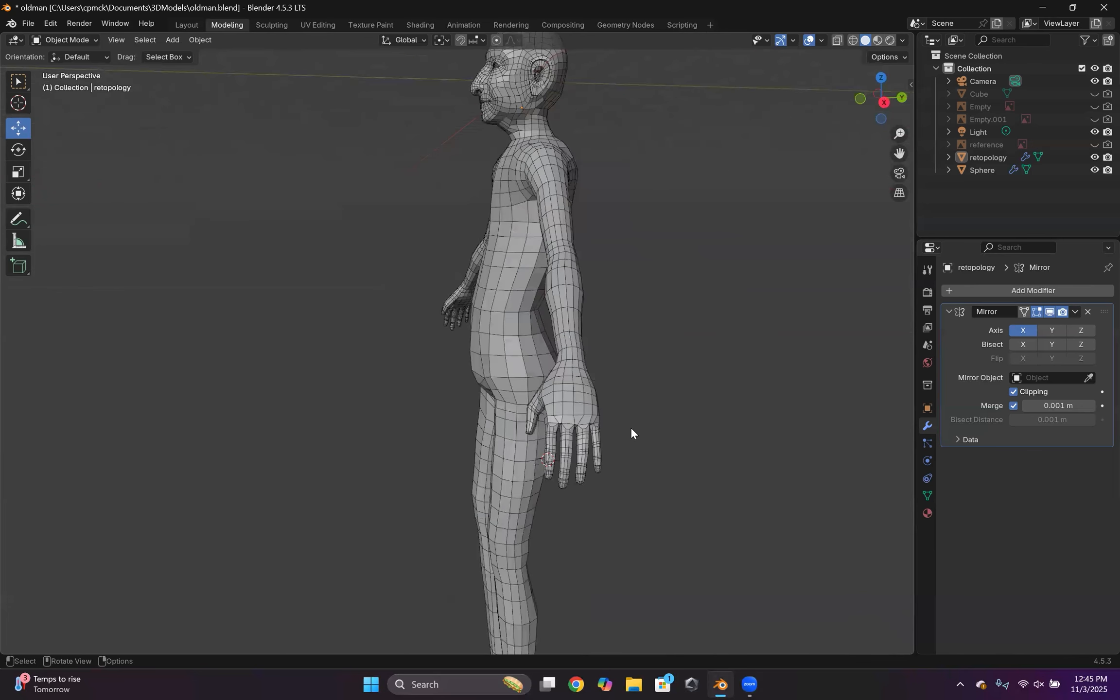
- Examine the hand and finger topology up close, followed by the proportions of the whole figure
scroll(711, 469, up, 4)
middle_drag(712, 469, 641, 415)
click(625, 419)
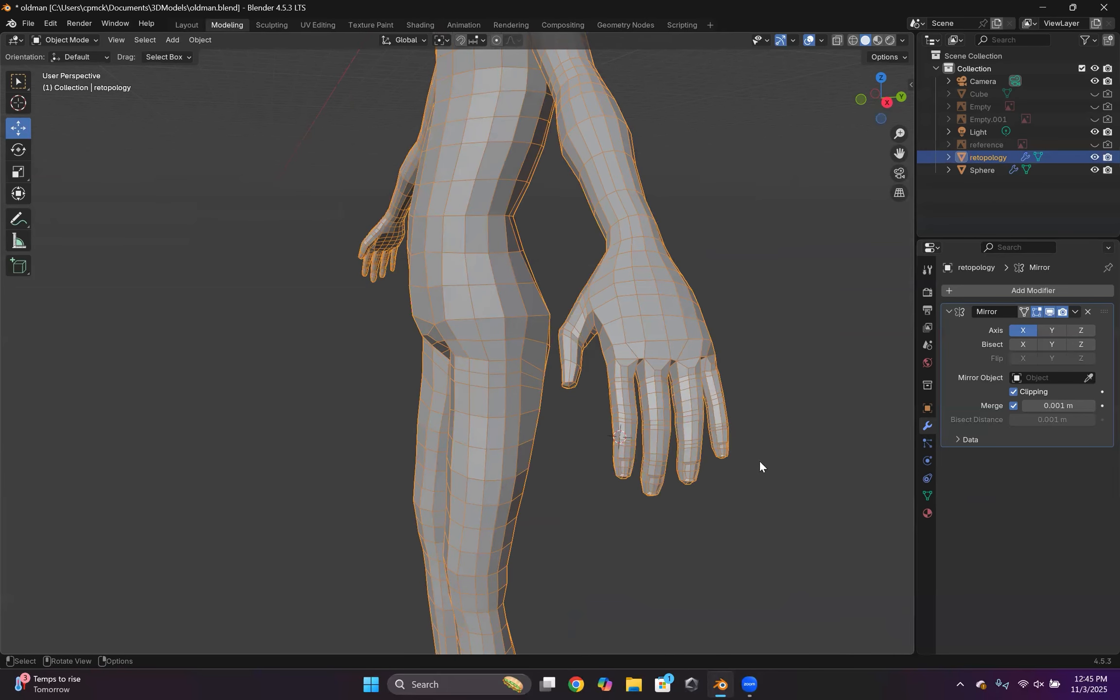
shift+middle_drag(772, 388, 763, 430)
click(716, 426)
shift+middle_drag(654, 253, 671, 396)
scroll(654, 452, down, 3)
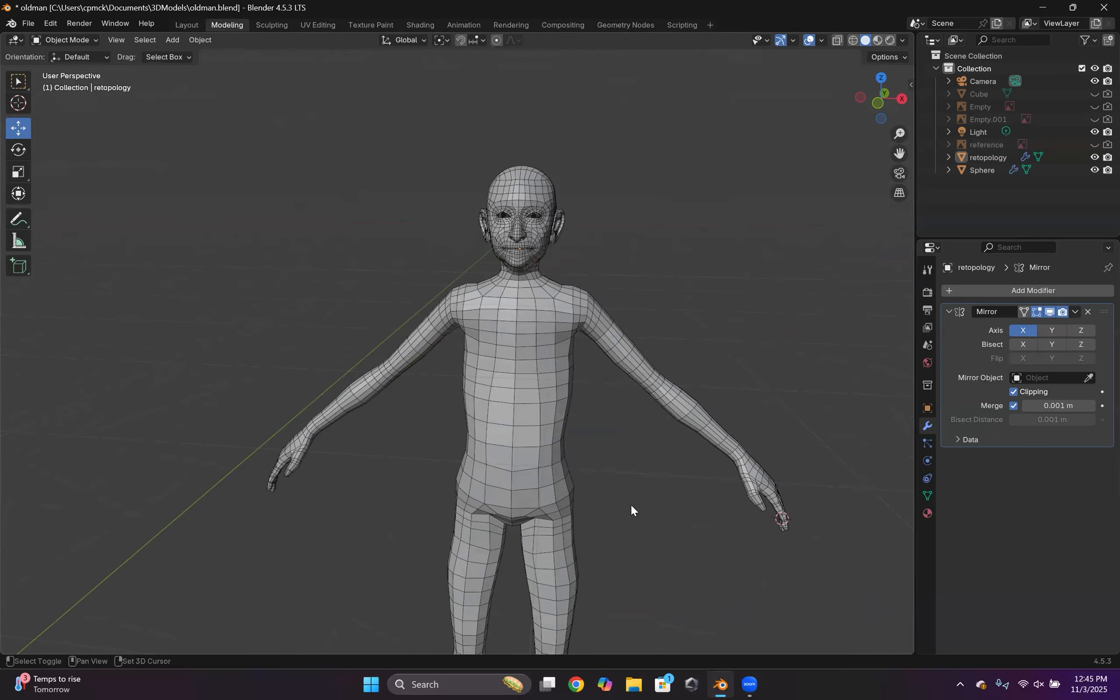
scroll(631, 504, down, 4)
middle_drag(589, 418, 569, 389)
scroll(557, 313, up, 1)
shift+middle_drag(556, 313, 575, 369)
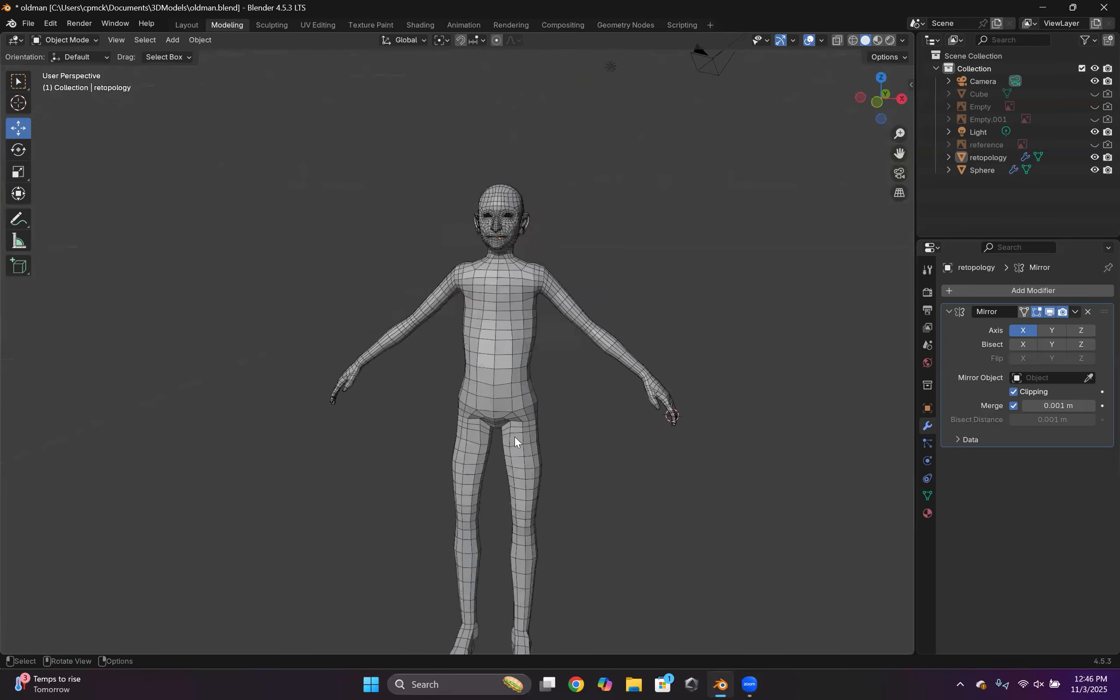